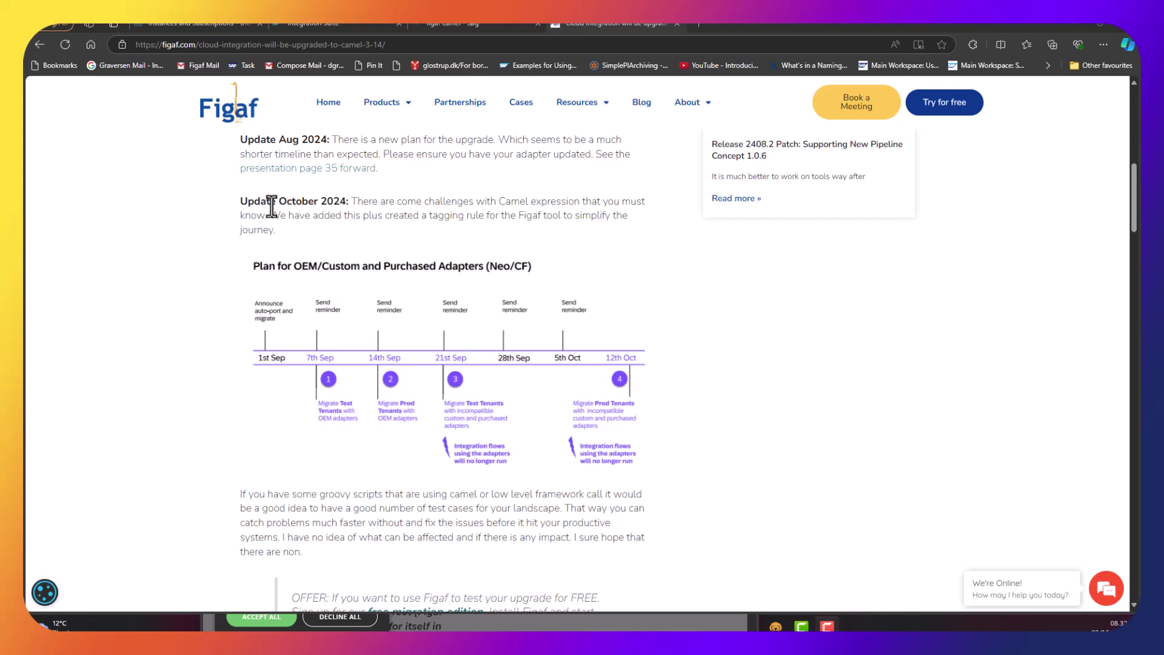
Read the Camel 3.14 upgrade post, highlighting the October 2024 update and note 3516570's operators problem.
{"action": "left_click_drag", "start_coordinate": [279, 201], "coordinate": [340, 213]}
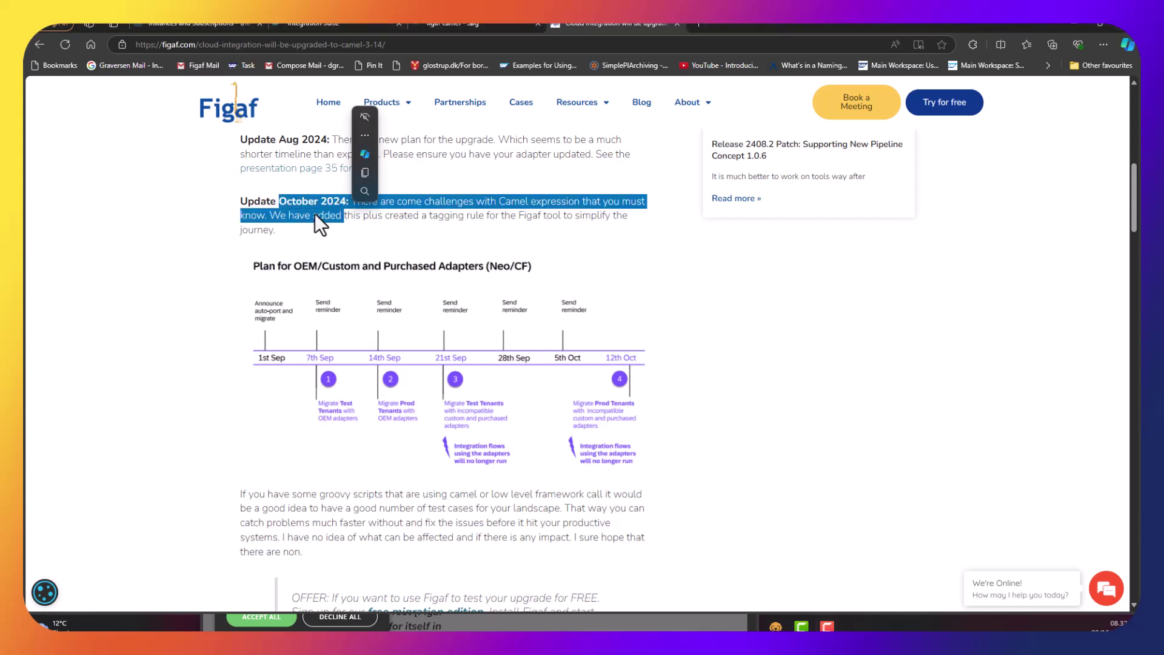
{"action": "left_click", "coordinate": [314, 213]}
{"action": "scroll", "coordinate": [471, 215], "scroll_direction": "down", "scroll_amount": 1}
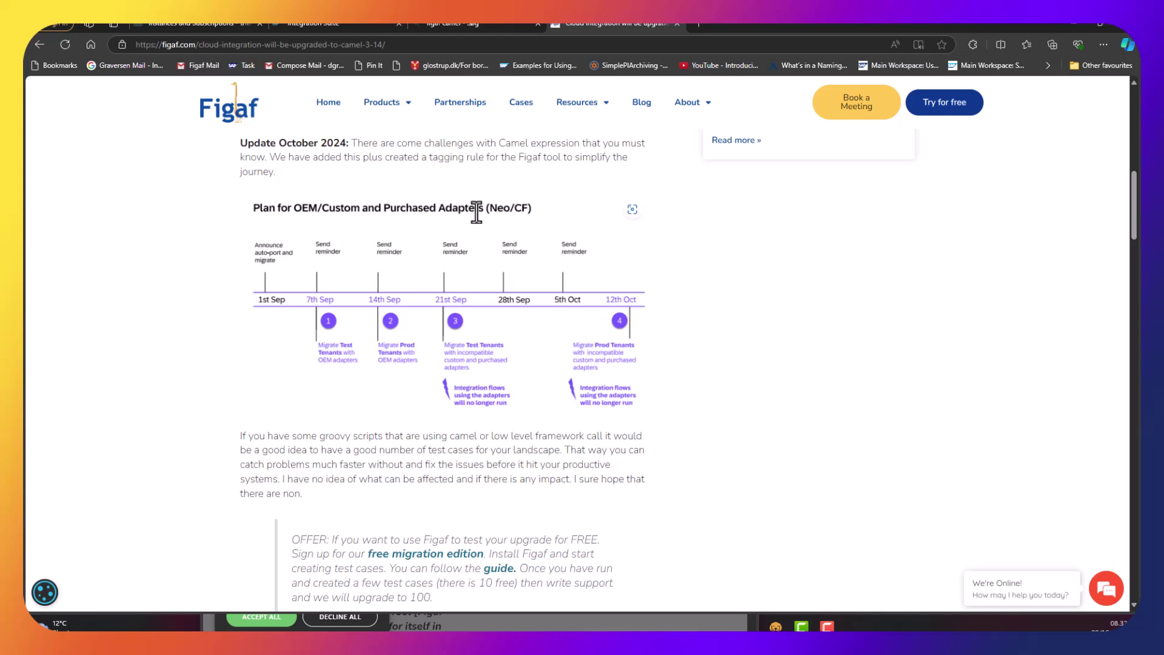
{"action": "scroll", "coordinate": [441, 202], "scroll_direction": "down", "scroll_amount": 3}
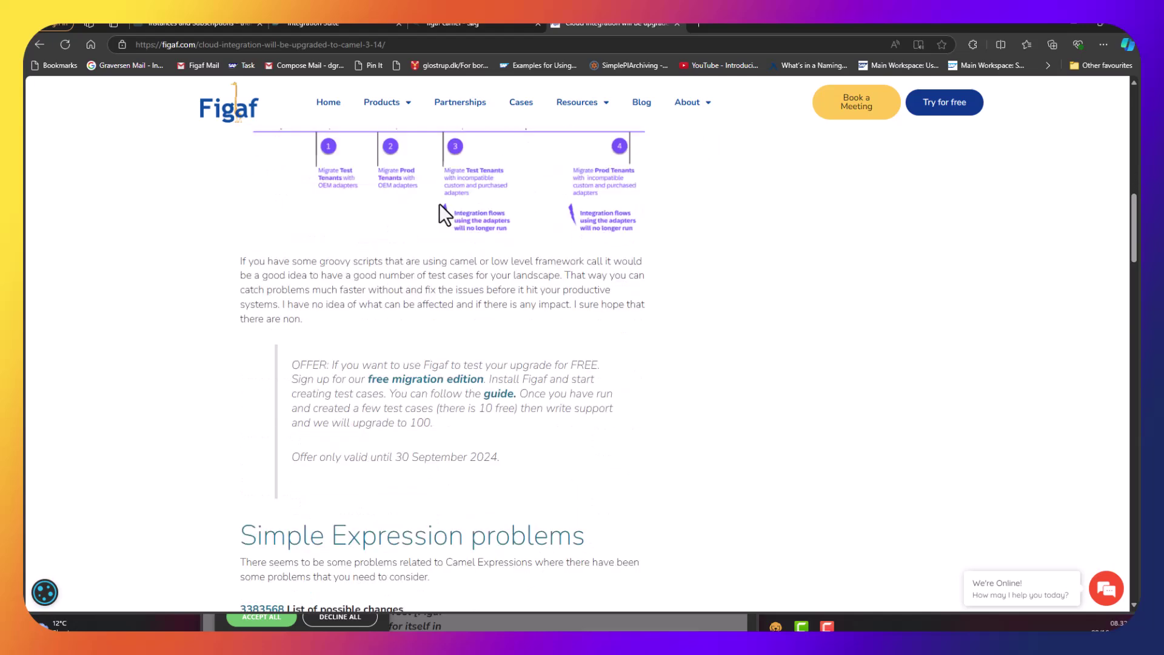
{"action": "scroll", "coordinate": [439, 205], "scroll_direction": "up", "scroll_amount": 1}
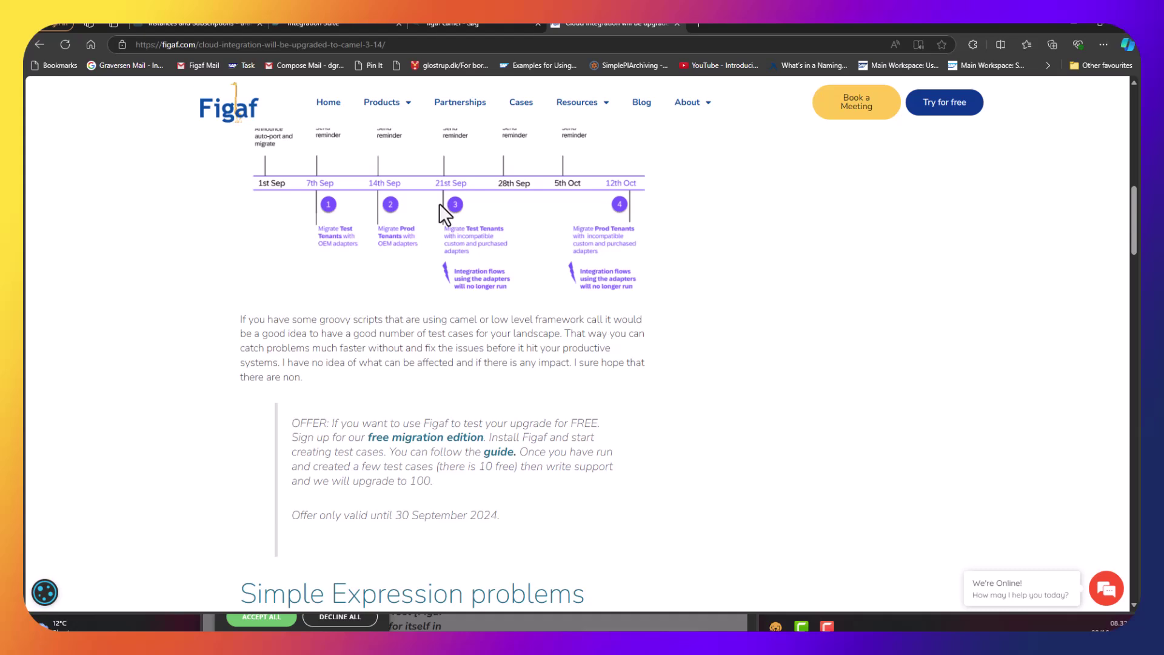
{"action": "scroll", "coordinate": [439, 203], "scroll_direction": "up", "scroll_amount": 2}
{"action": "scroll", "coordinate": [439, 206], "scroll_direction": "down", "scroll_amount": 5}
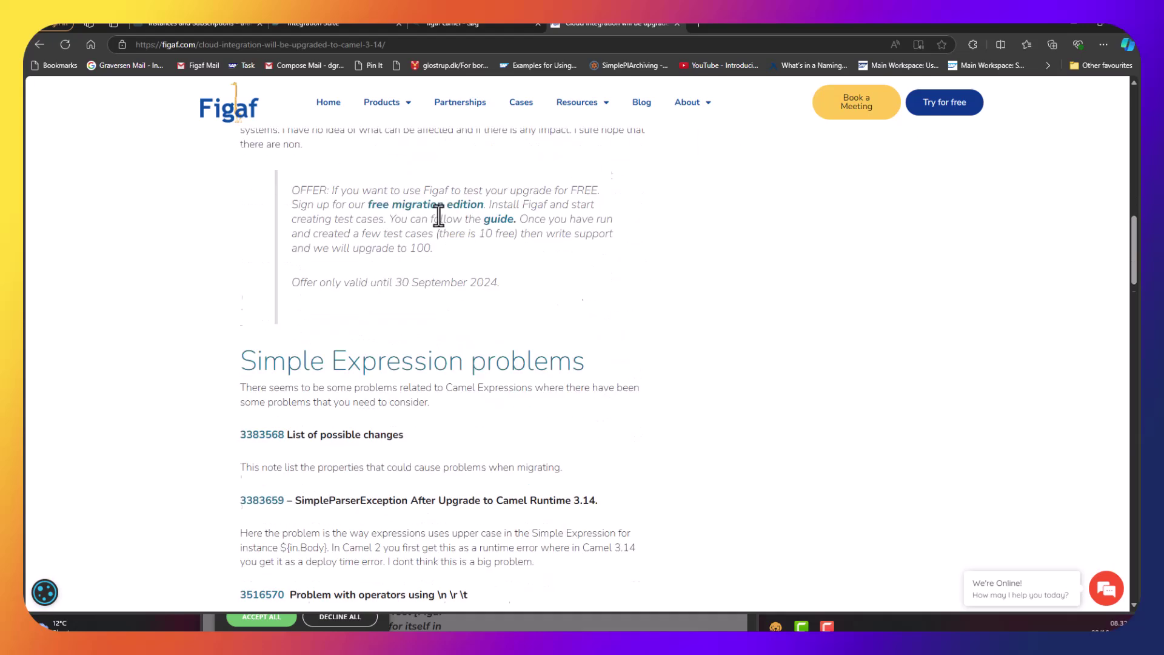
{"action": "scroll", "coordinate": [438, 214], "scroll_direction": "down", "scroll_amount": 6}
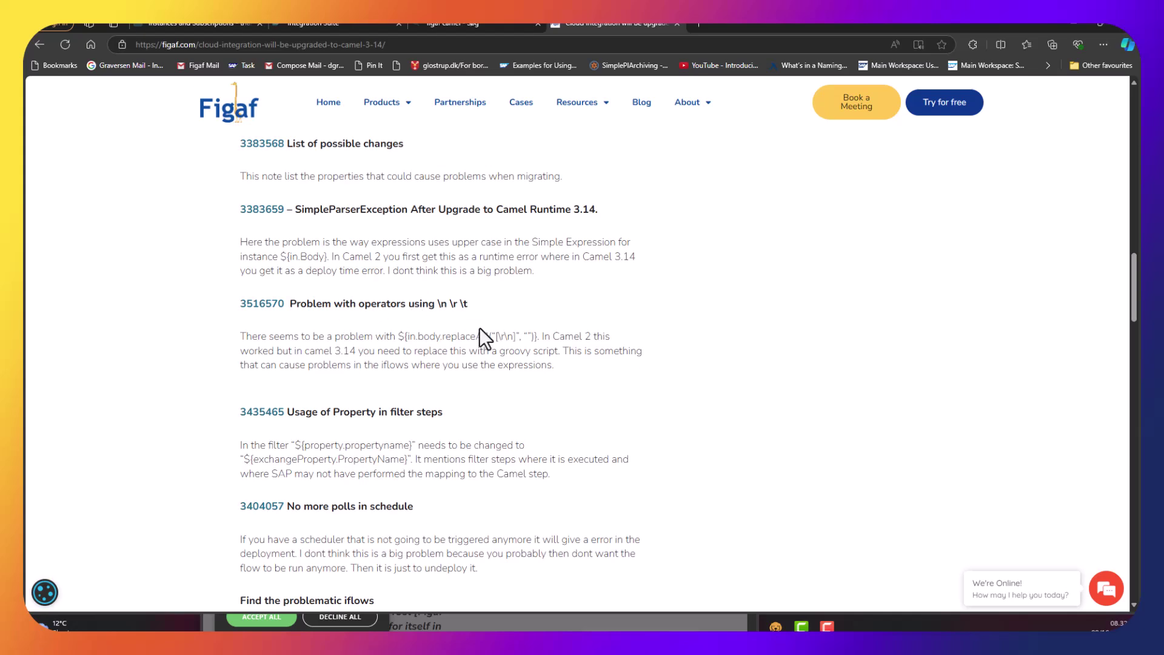
{"action": "left_click_drag", "start_coordinate": [479, 307], "coordinate": [411, 312]}
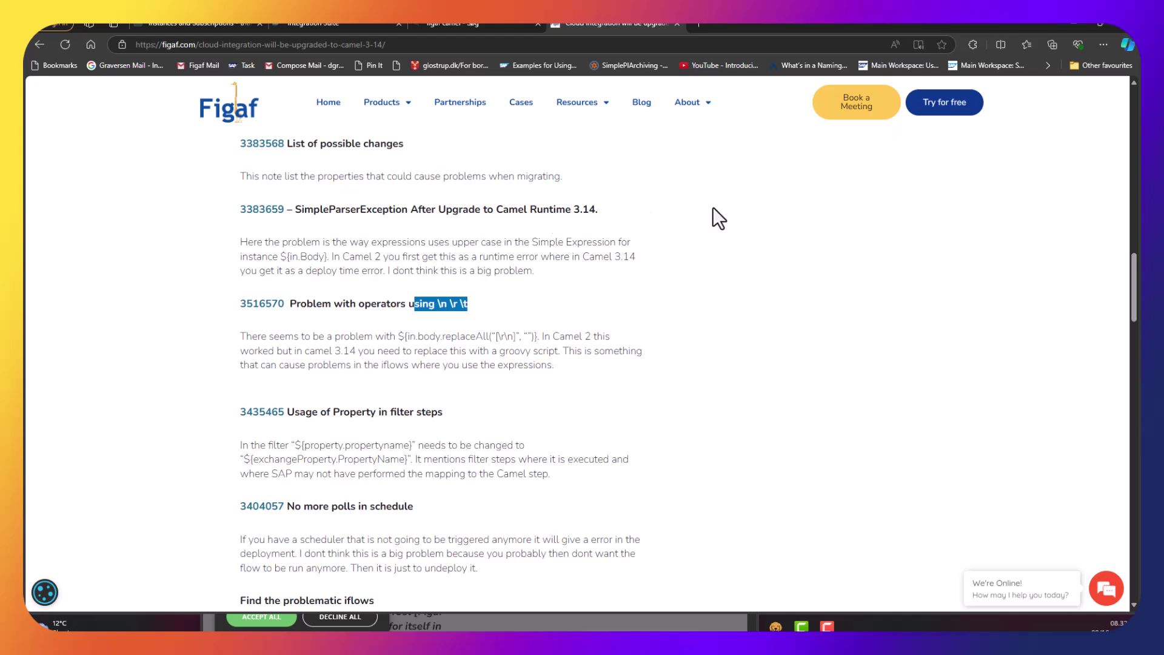
Fill the free-trial form with the contact's first and last name, e-mail and company Figaf ApS.
{"action": "left_click", "coordinate": [959, 115]}
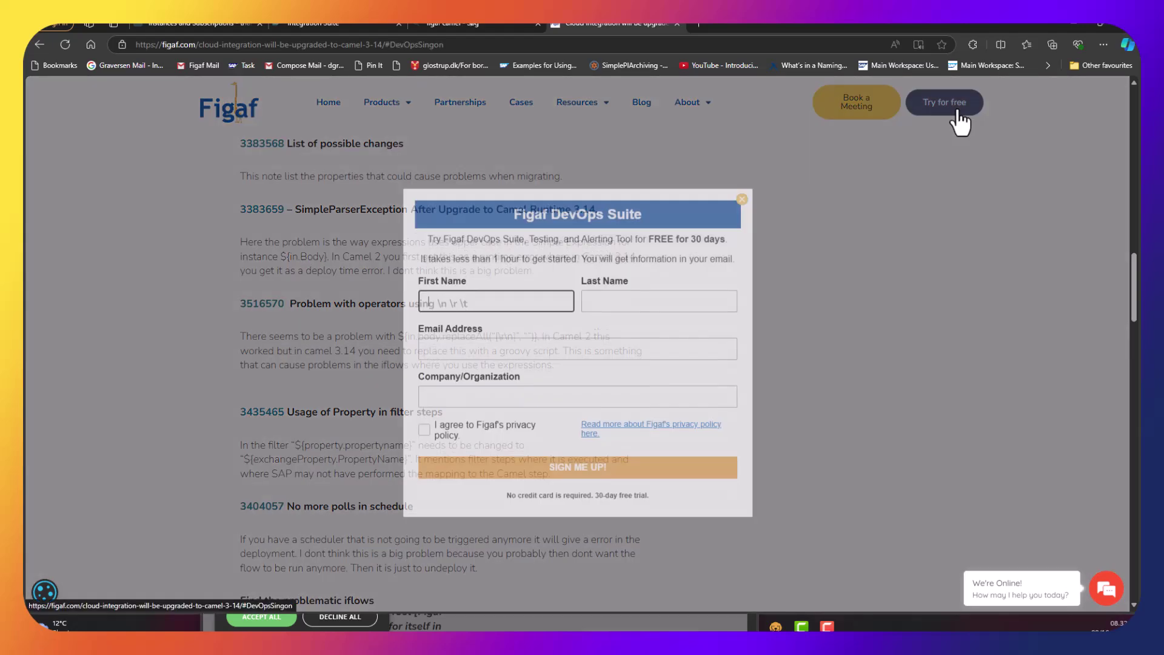
{"action": "key", "text": "Tab"}
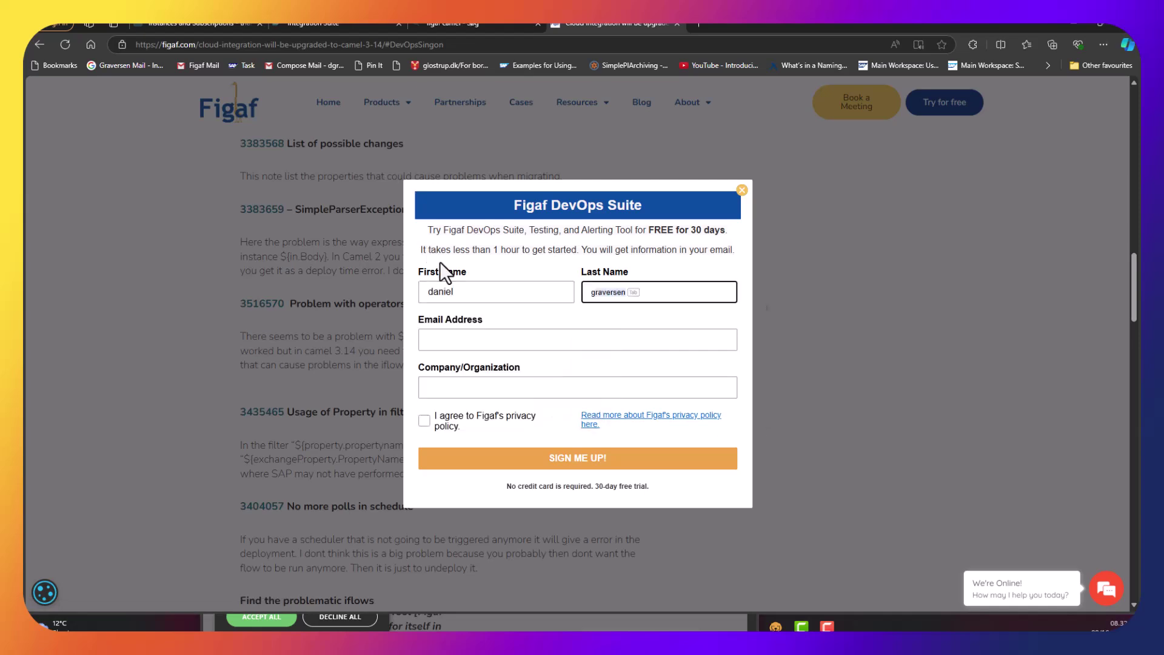
{"action": "left_click", "coordinate": [439, 339]}
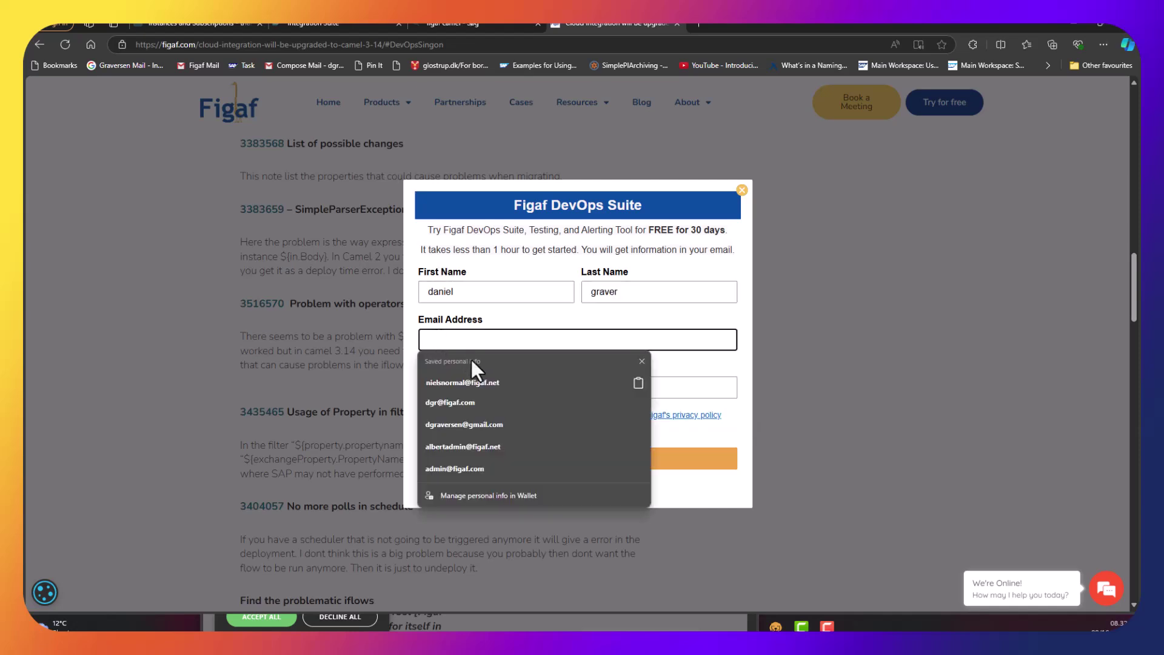
{"action": "left_click", "coordinate": [478, 381]}
{"action": "left_click", "coordinate": [457, 387]}
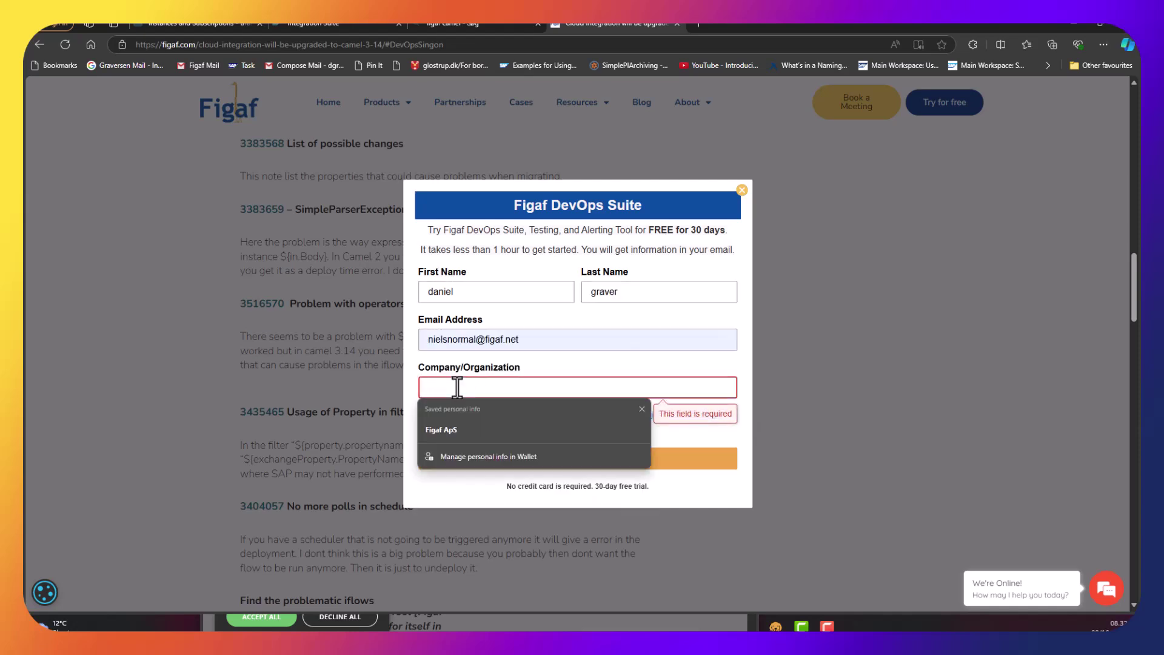
{"action": "type", "text": "figaf ApS"}
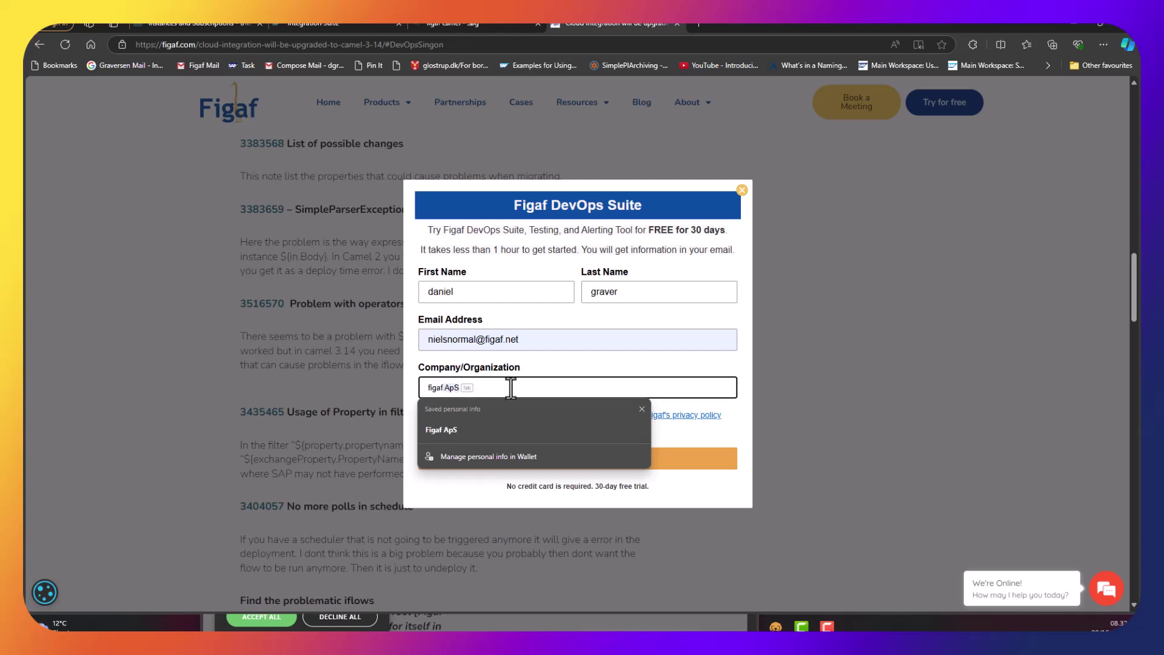
{"action": "left_click", "coordinate": [536, 362]}
Accept the privacy policy, submit the signup and choose the CLOUD version.
{"action": "left_click", "coordinate": [424, 421]}
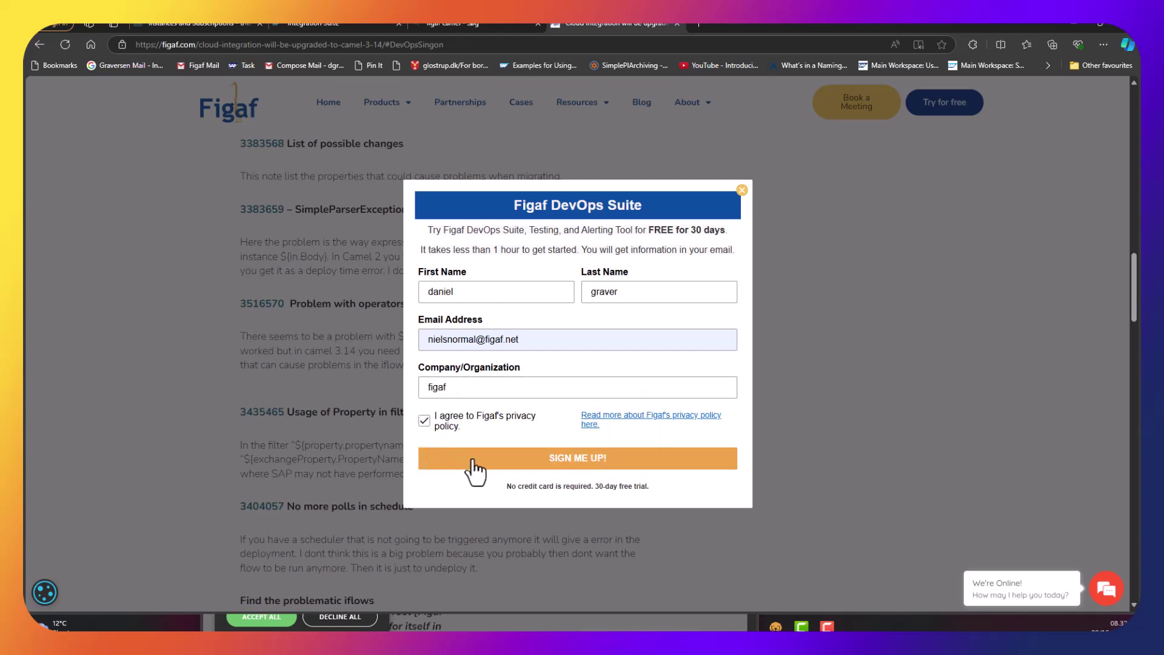
{"action": "left_click", "coordinate": [506, 454]}
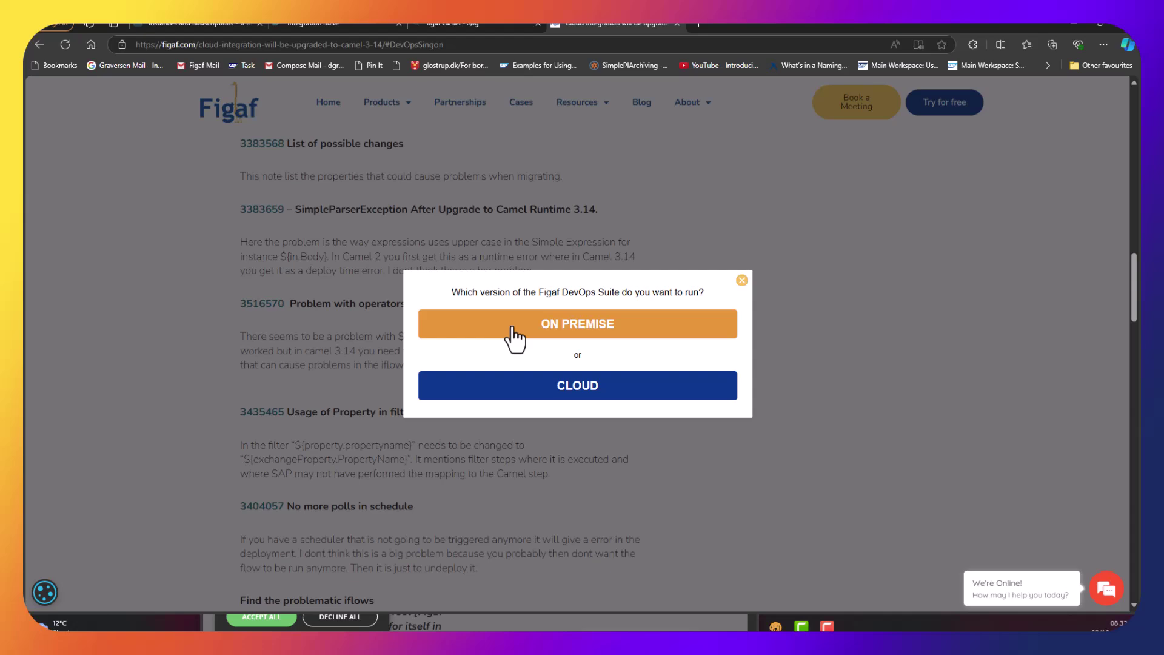
{"action": "left_click", "coordinate": [546, 398]}
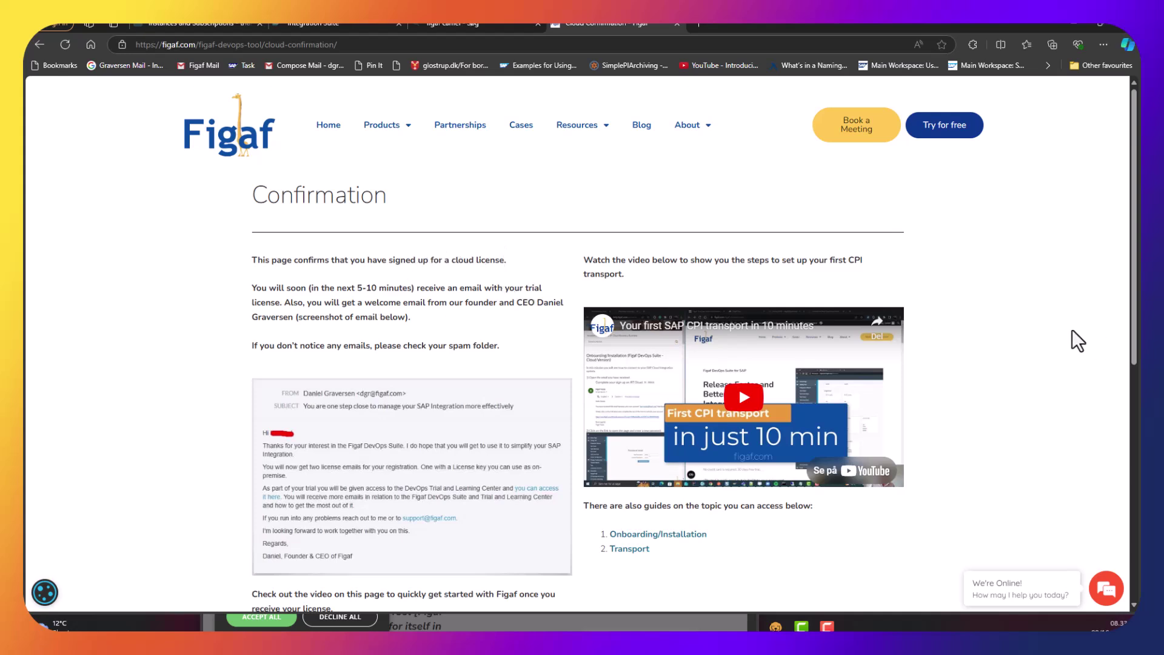
Open the pasted password-reset link, set a new password, and start the Create Agent onboarding step.
{"action": "left_click", "coordinate": [456, 44]}
{"action": "key", "text": "ctrl+v"}
{"action": "key", "text": "Return"}
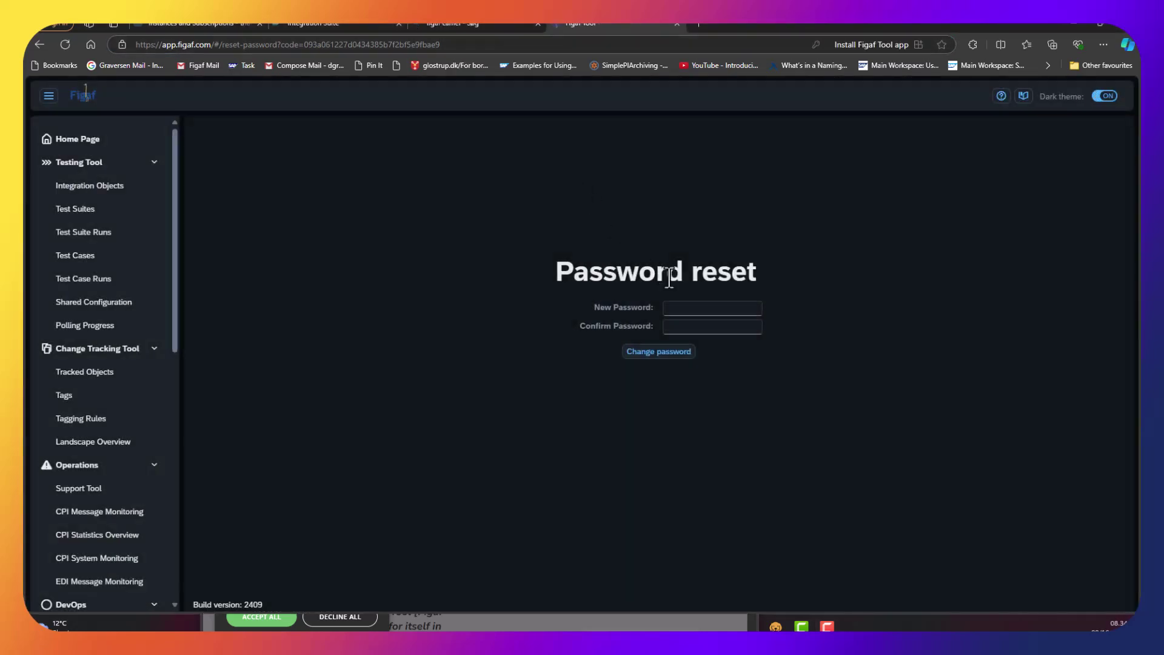
{"action": "left_click", "coordinate": [697, 309]}
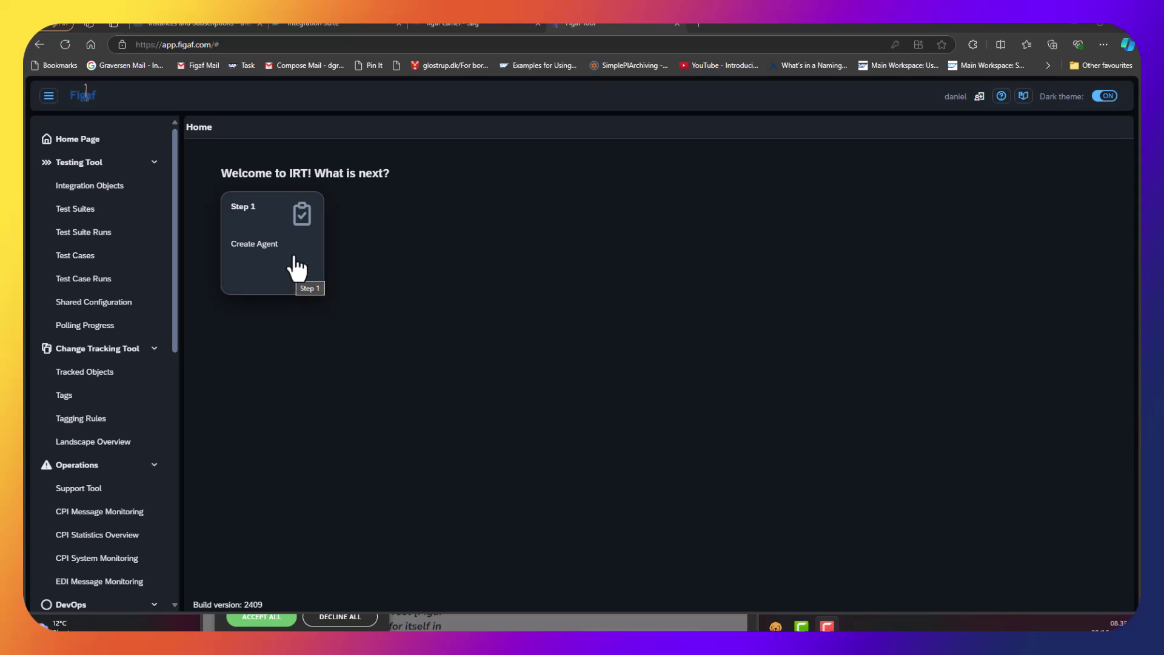
{"action": "left_click", "coordinate": [297, 267]}
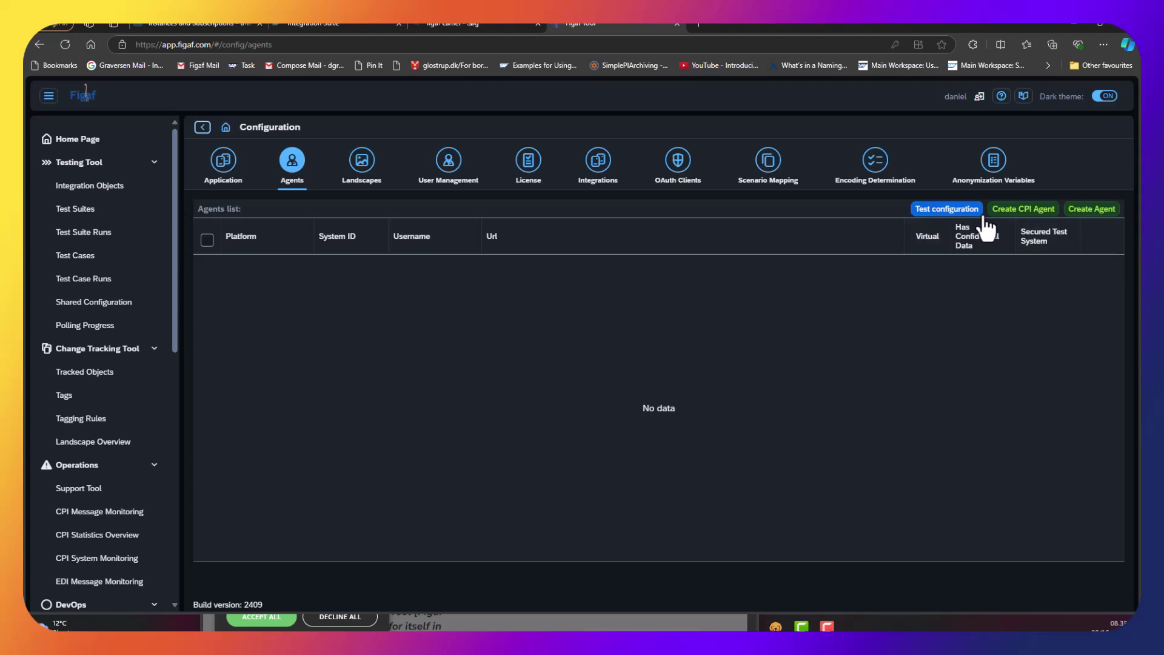
Start a new CPI agent, copy the Integration Suite tenant address, and tile both windows side by side.
{"action": "left_click", "coordinate": [1023, 212]}
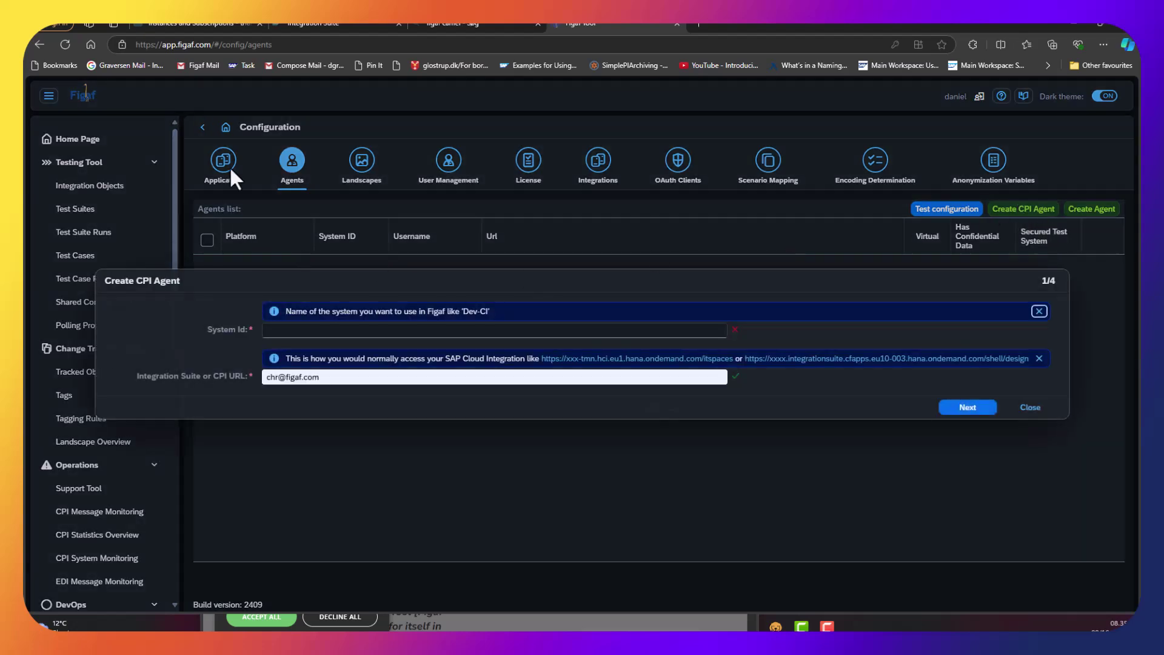
{"action": "left_click", "coordinate": [317, 28]}
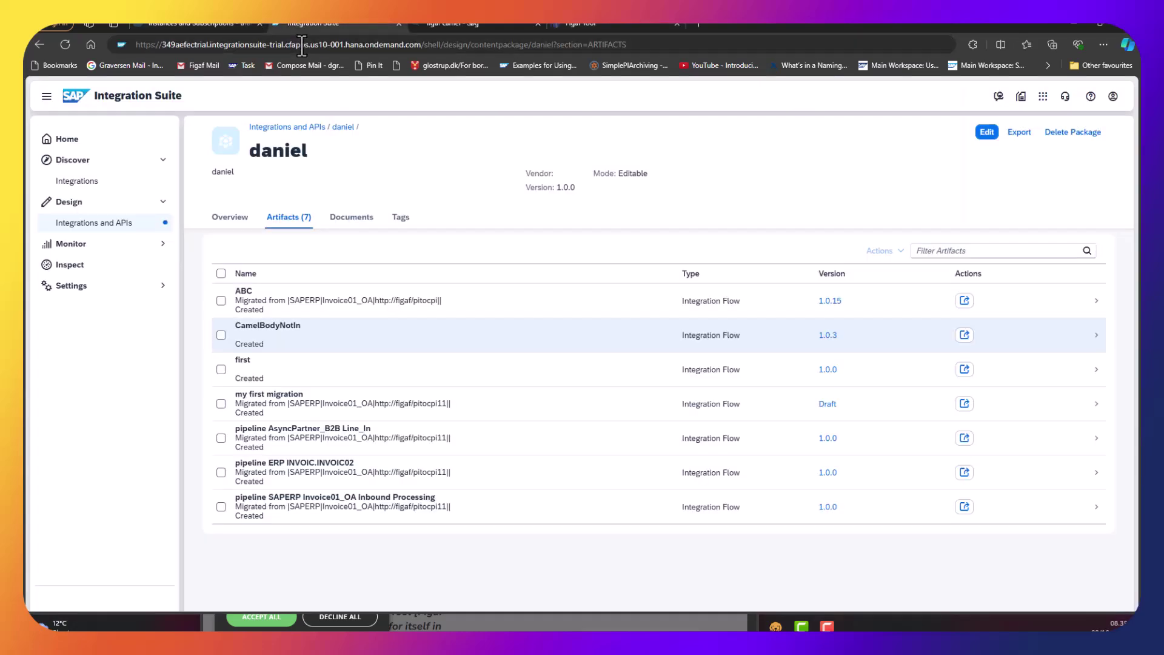
{"action": "left_click", "coordinate": [302, 44]}
{"action": "key", "text": "ctrl+c"}
{"action": "left_click", "coordinate": [608, 29]}
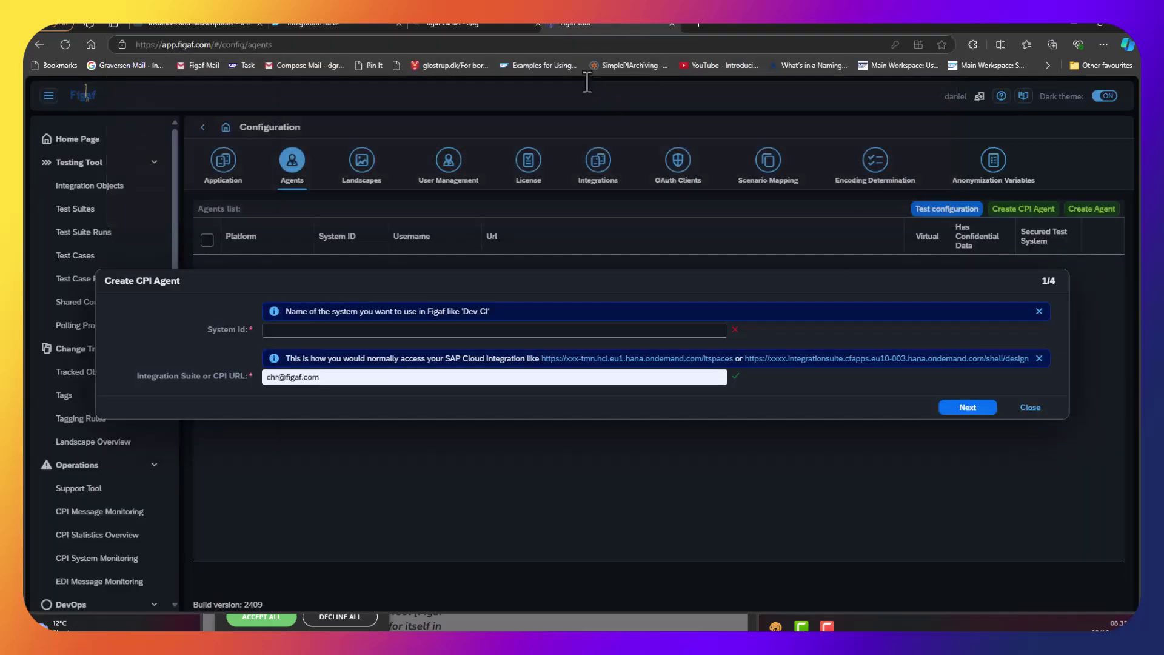
{"action": "left_click_drag", "start_coordinate": [588, 65], "coordinate": [587, 81]}
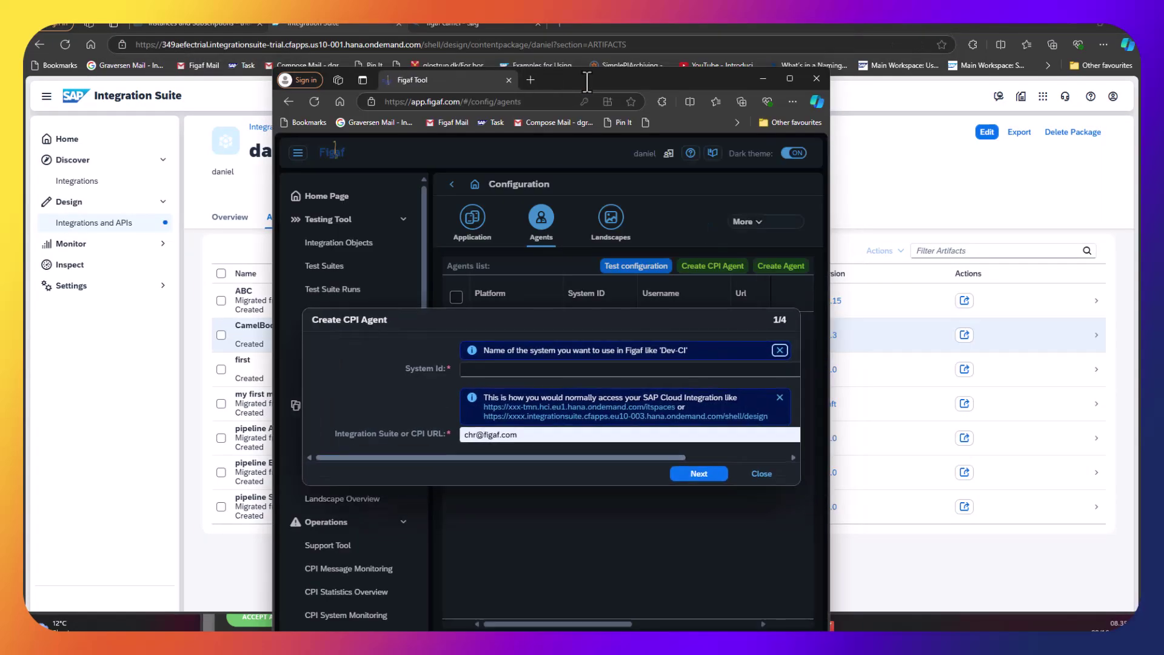
{"action": "key", "text": "super+Right"}
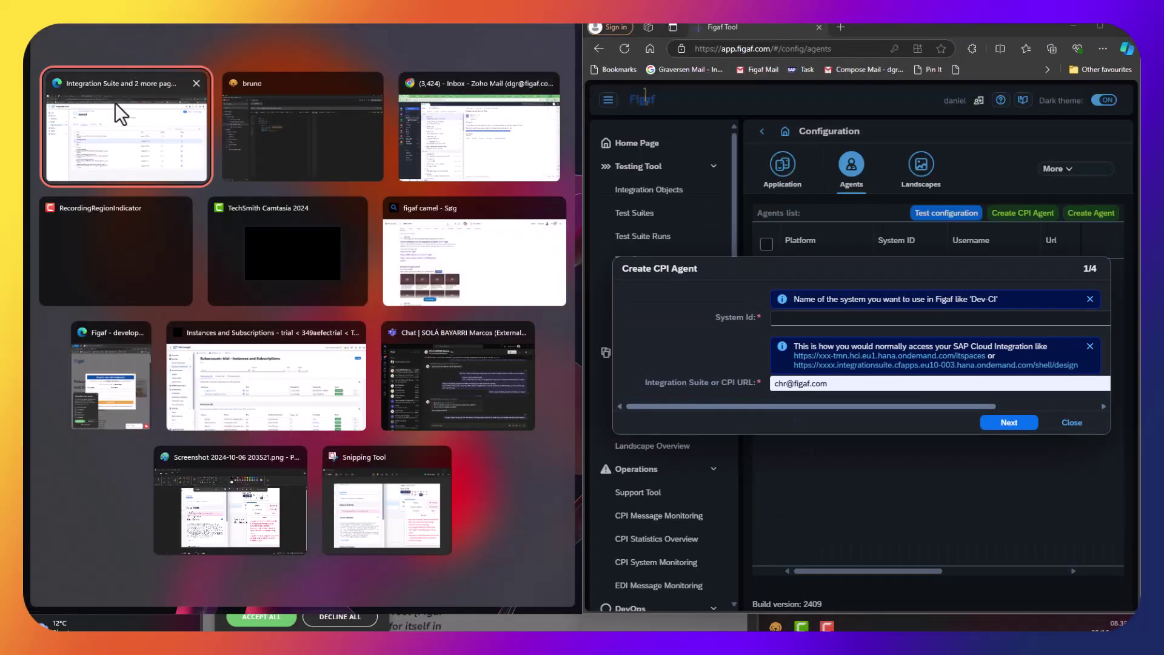
{"action": "left_click", "coordinate": [115, 103]}
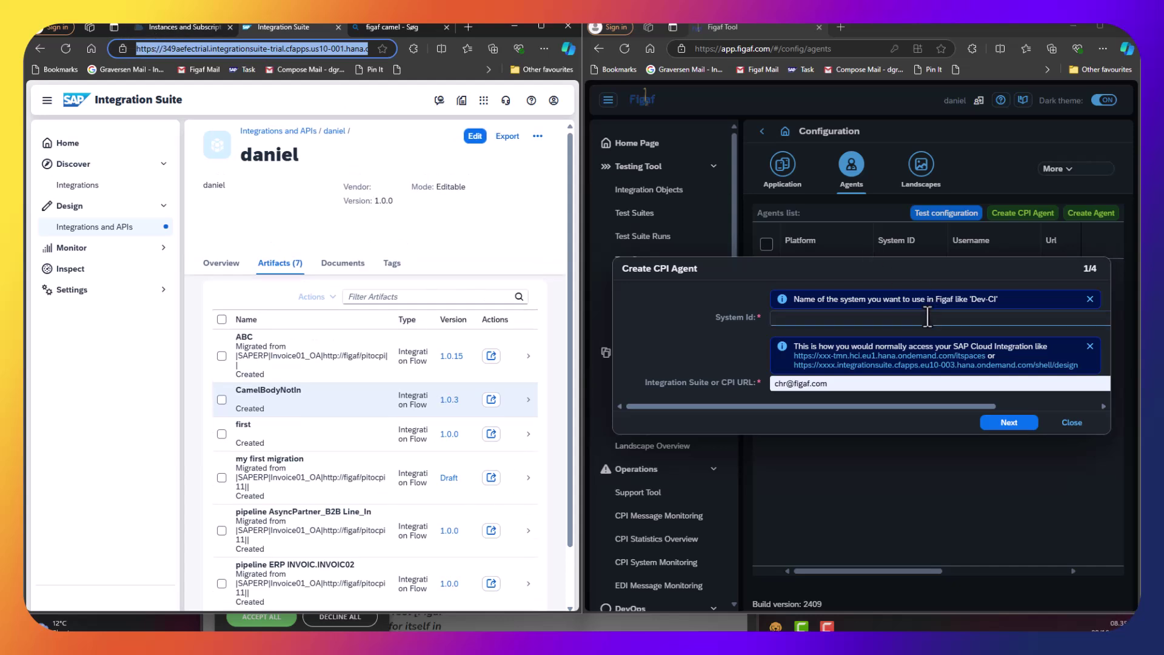
Create agent Dev-CI with the pasted Integration Suite tenant URL and dismiss the success dialog.
{"action": "left_click", "coordinate": [896, 321]}
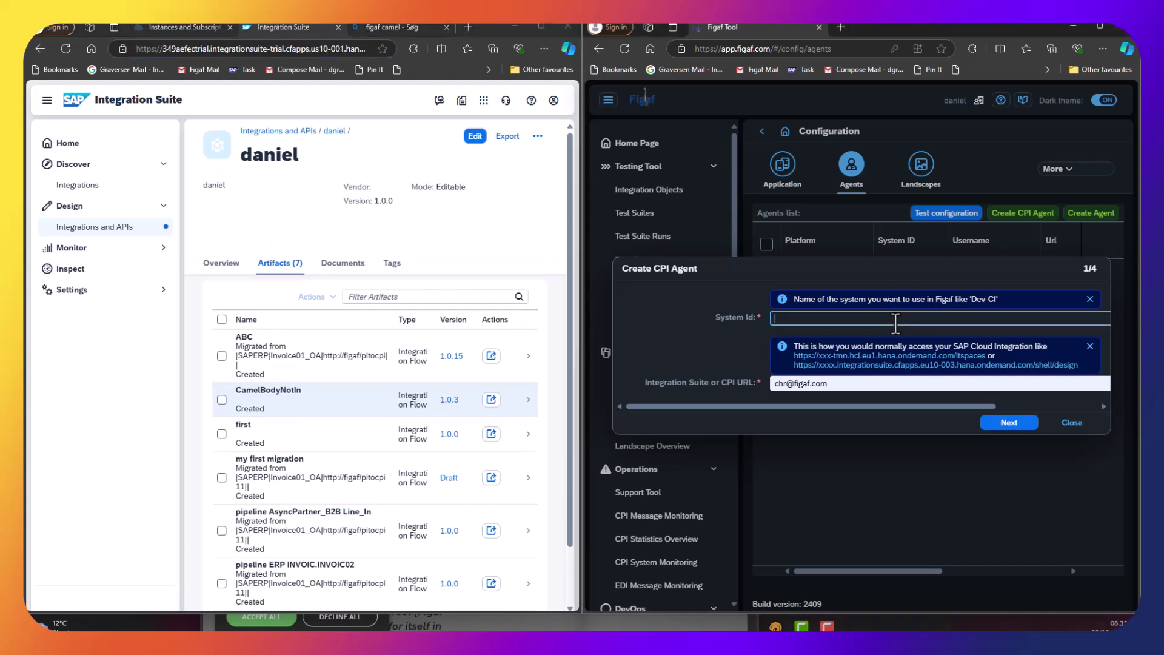
{"action": "type", "text": "Dev-CI"}
{"action": "key", "text": "Tab"}
{"action": "key", "text": "Tab"}
{"action": "key", "text": "Tab"}
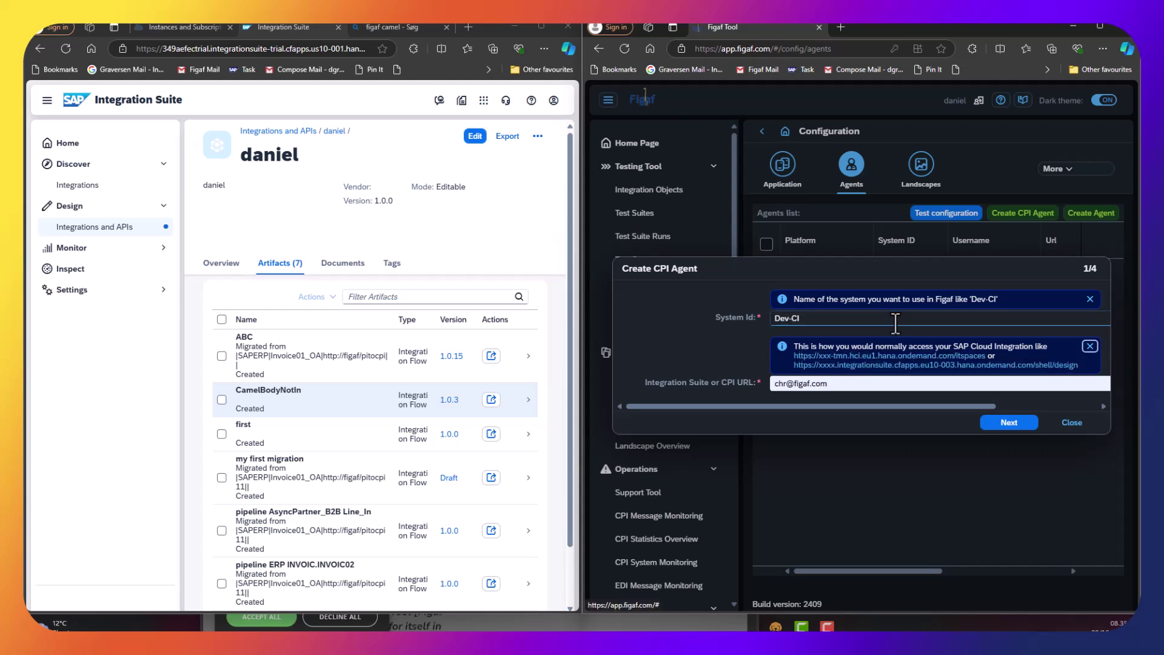
{"action": "left_click", "coordinate": [850, 389]}
{"action": "key", "text": "ctrl+a"}
{"action": "key", "text": "ctrl+v"}
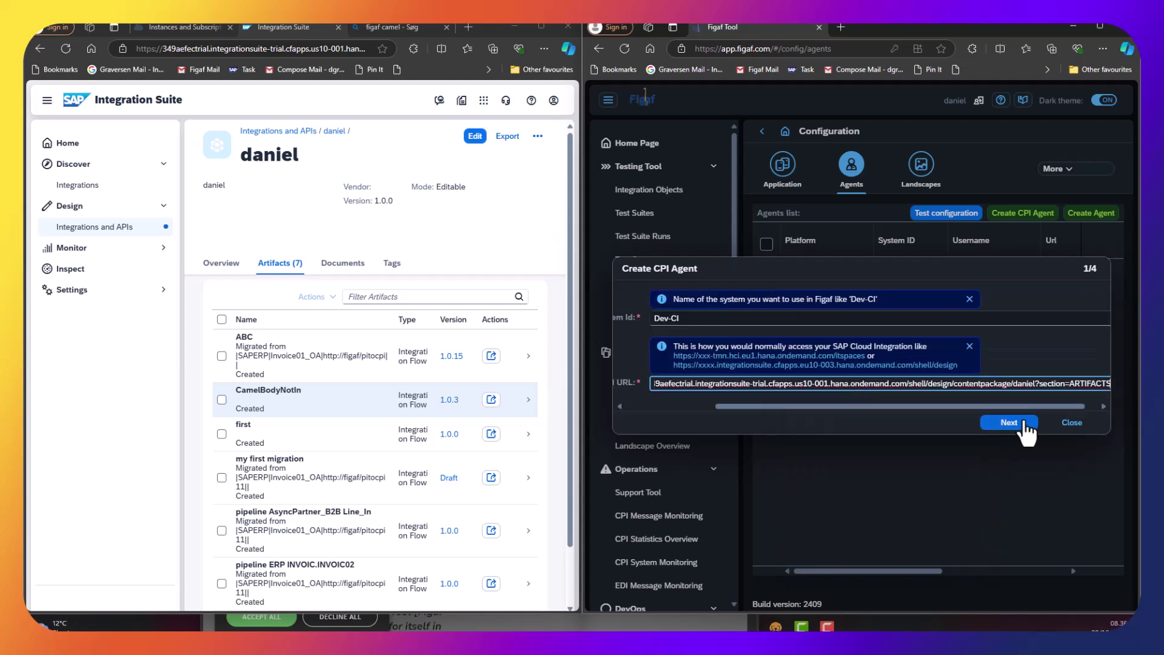
{"action": "left_click", "coordinate": [1024, 428]}
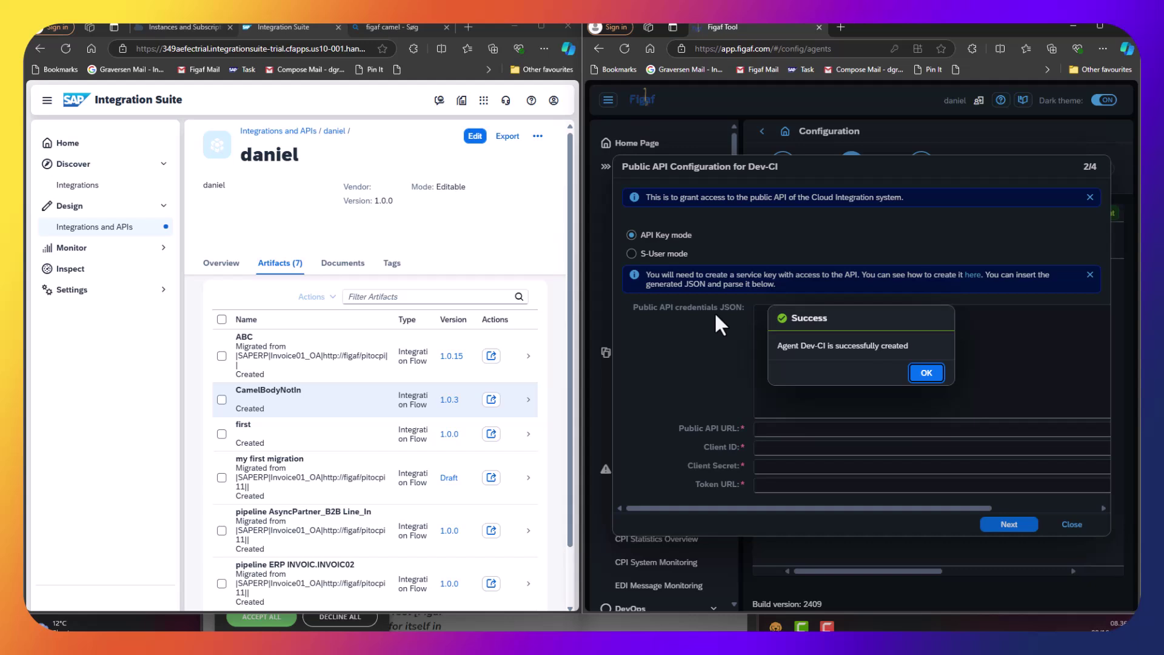
{"action": "left_click", "coordinate": [927, 373]}
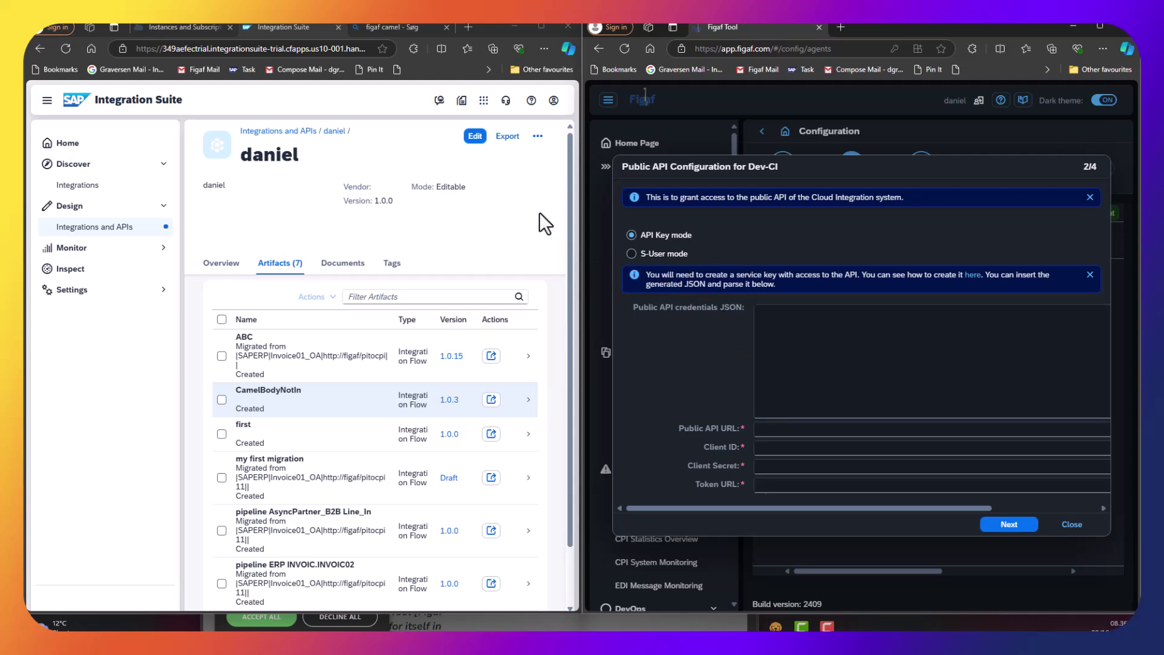
Start a SAP Process Integration Runtime instance on the api plan named figafdemo-API.
{"action": "left_click", "coordinate": [182, 26]}
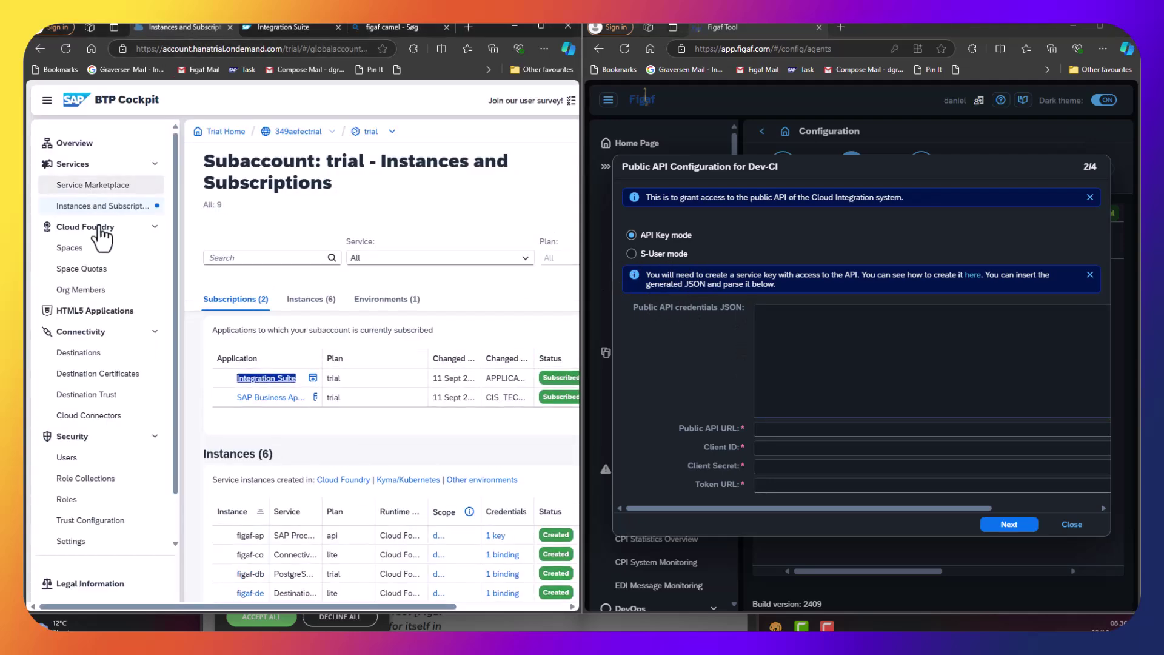
{"action": "left_click", "coordinate": [111, 208]}
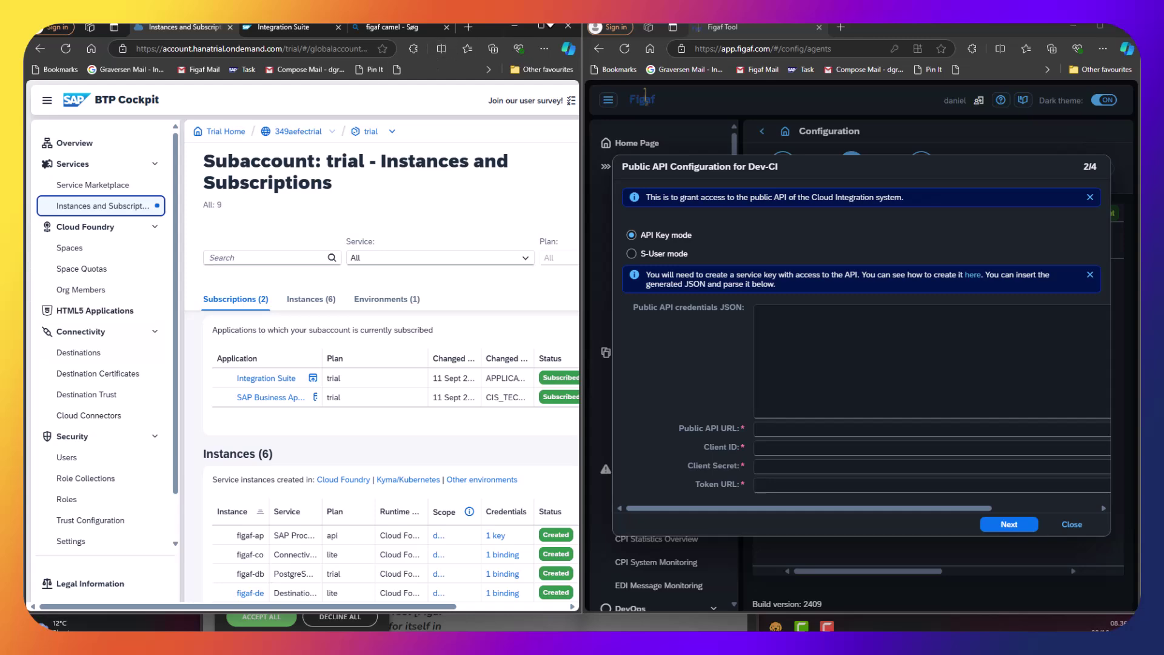
{"action": "left_click", "coordinate": [540, 26]}
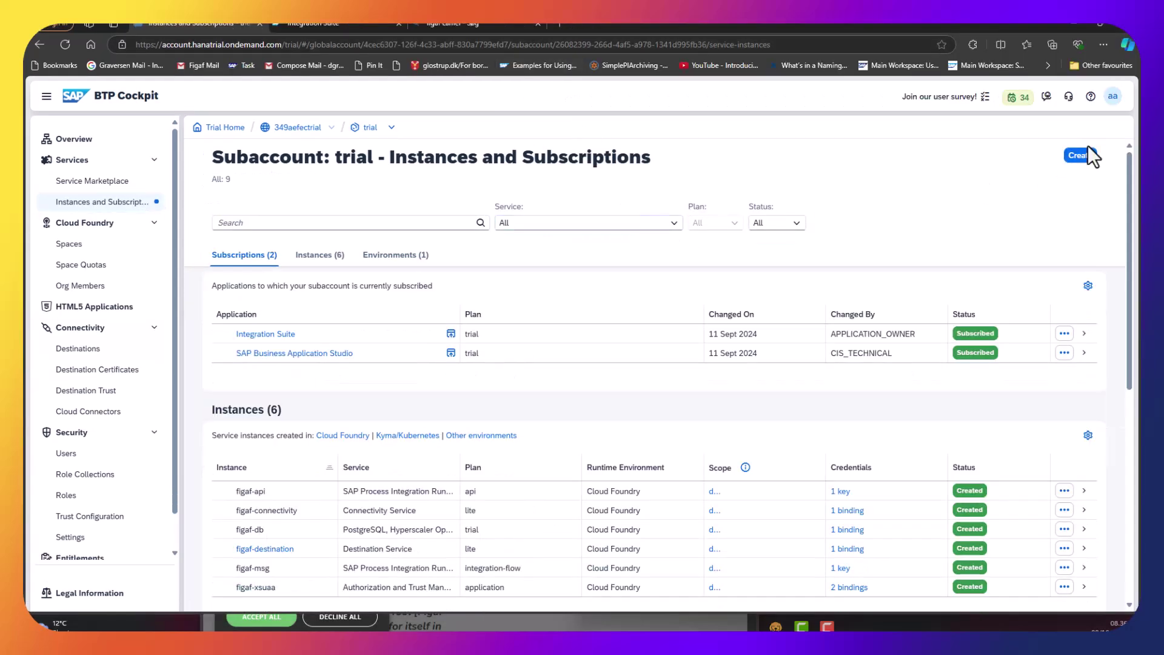
{"action": "left_click", "coordinate": [1074, 156]}
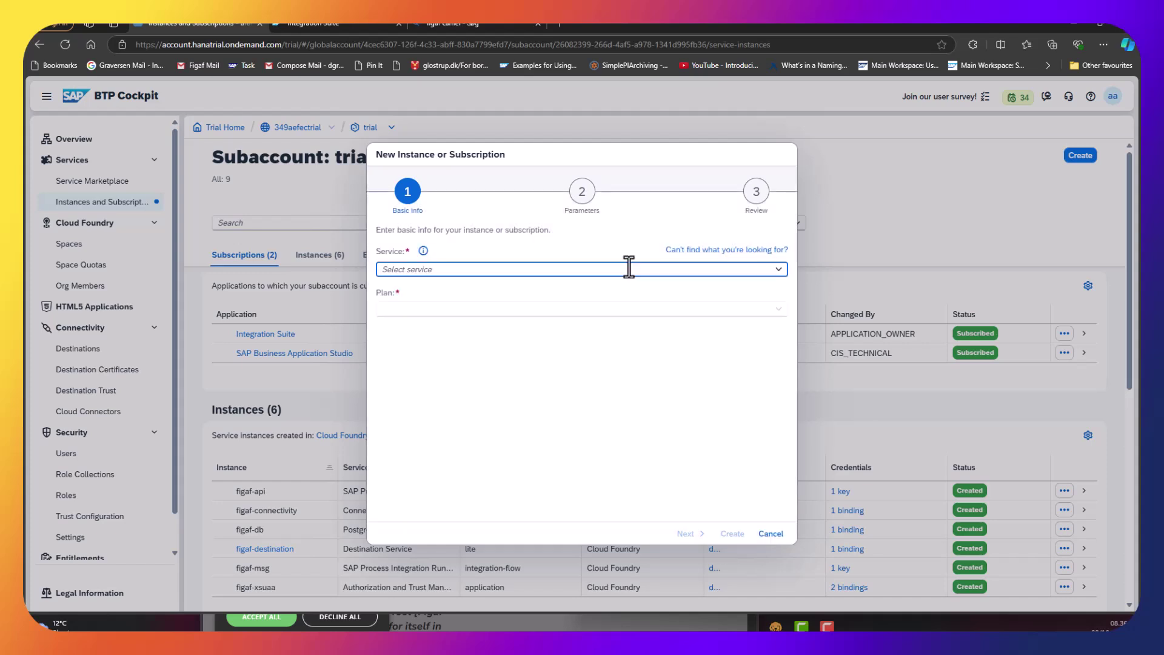
{"action": "type", "text": "Redis, Hyperscaler Option"}
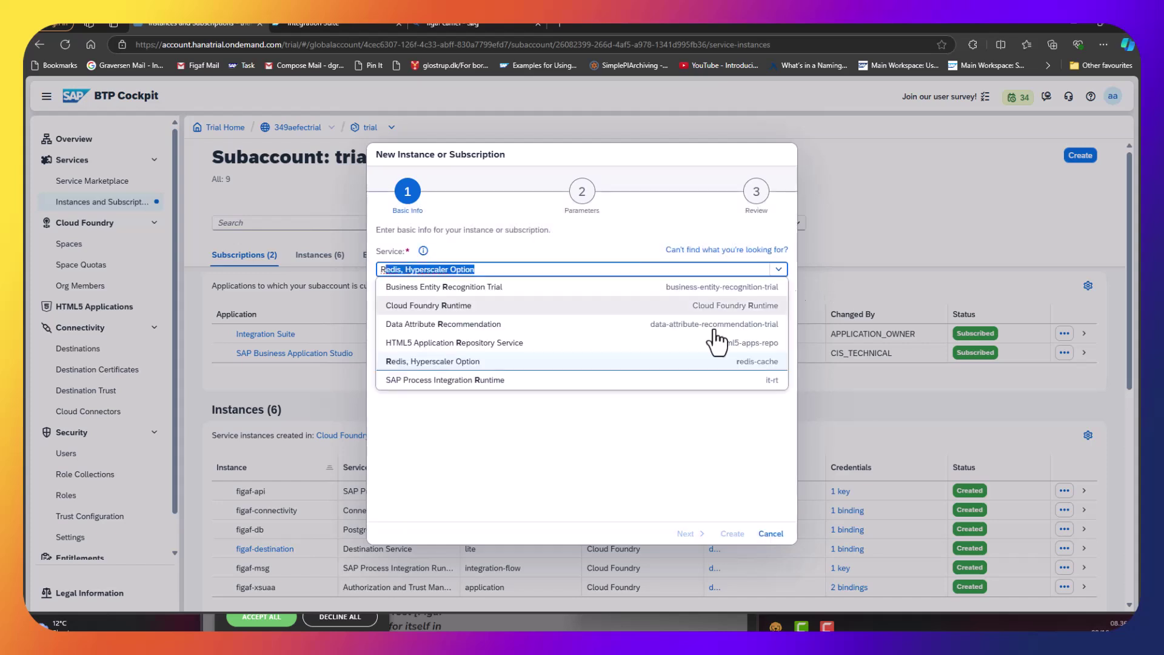
{"action": "left_click", "coordinate": [453, 385]}
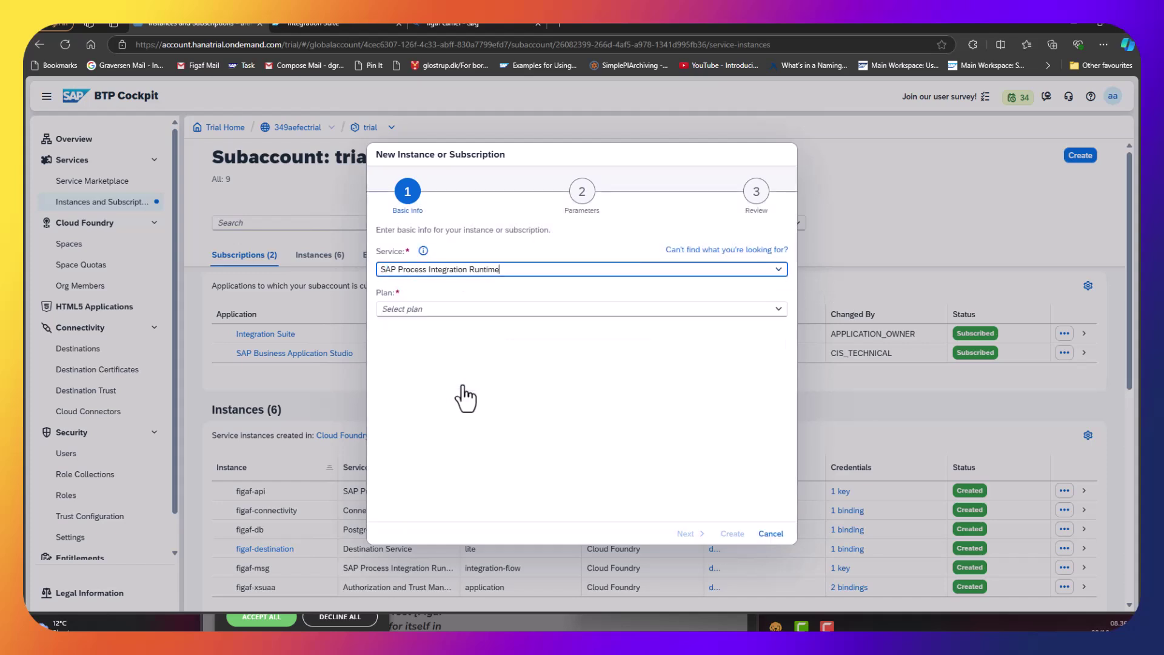
{"action": "left_click", "coordinate": [456, 314]}
{"action": "left_click", "coordinate": [778, 308]}
{"action": "left_click", "coordinate": [500, 353]}
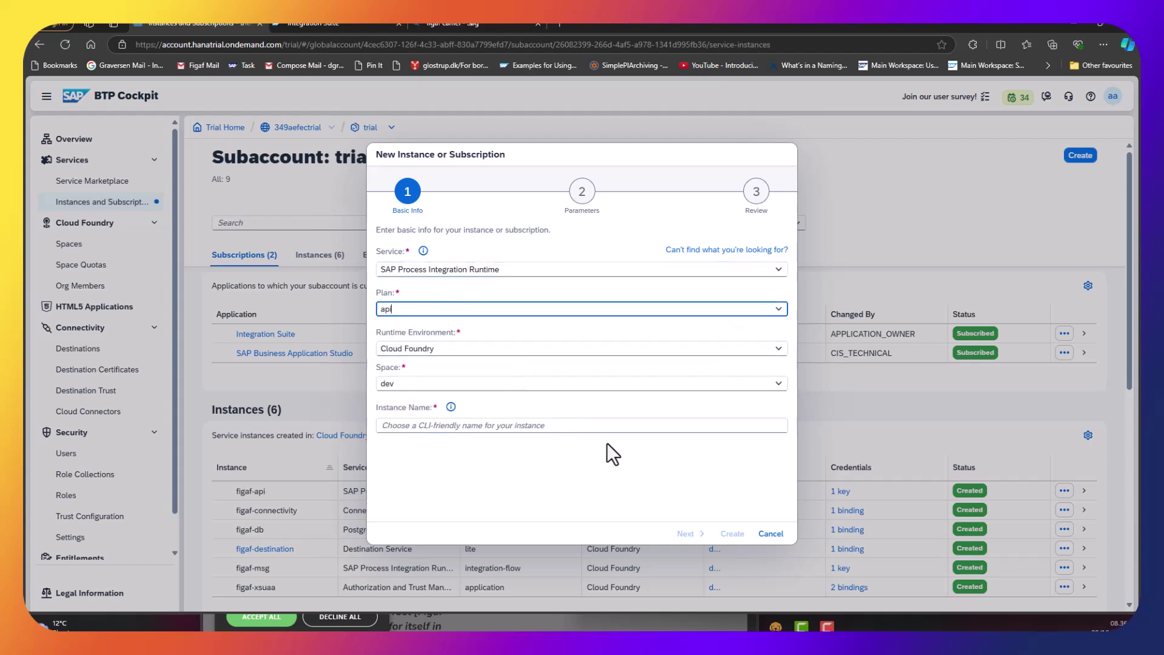
{"action": "left_click", "coordinate": [676, 428]}
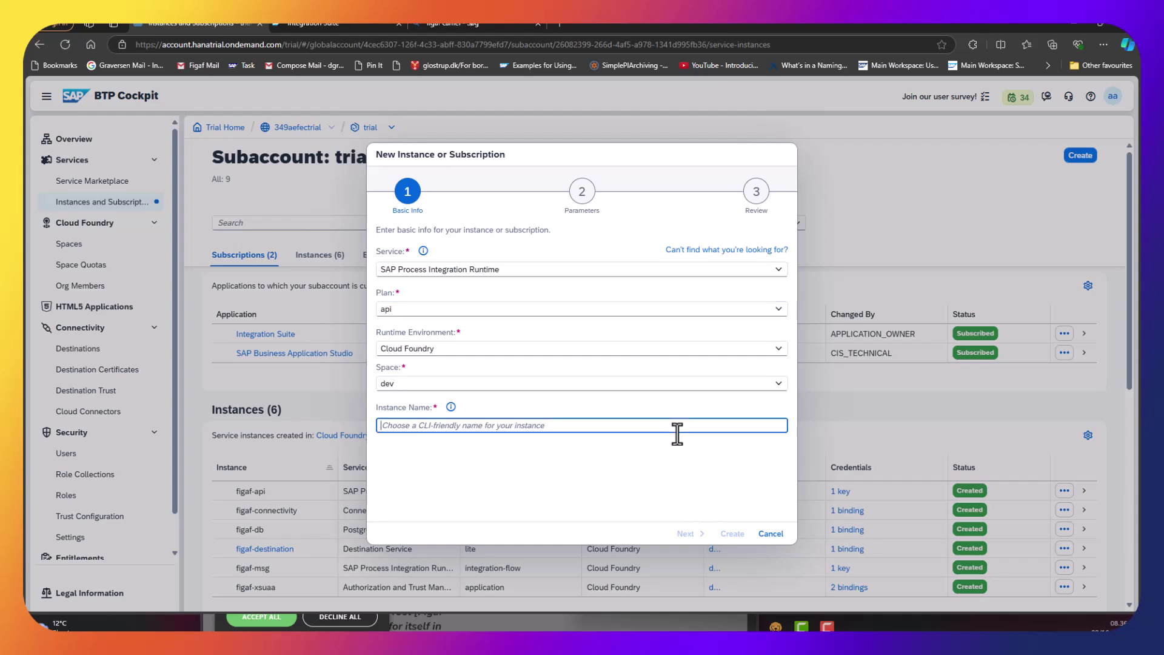
{"action": "type", "text": "figafdemo-API"}
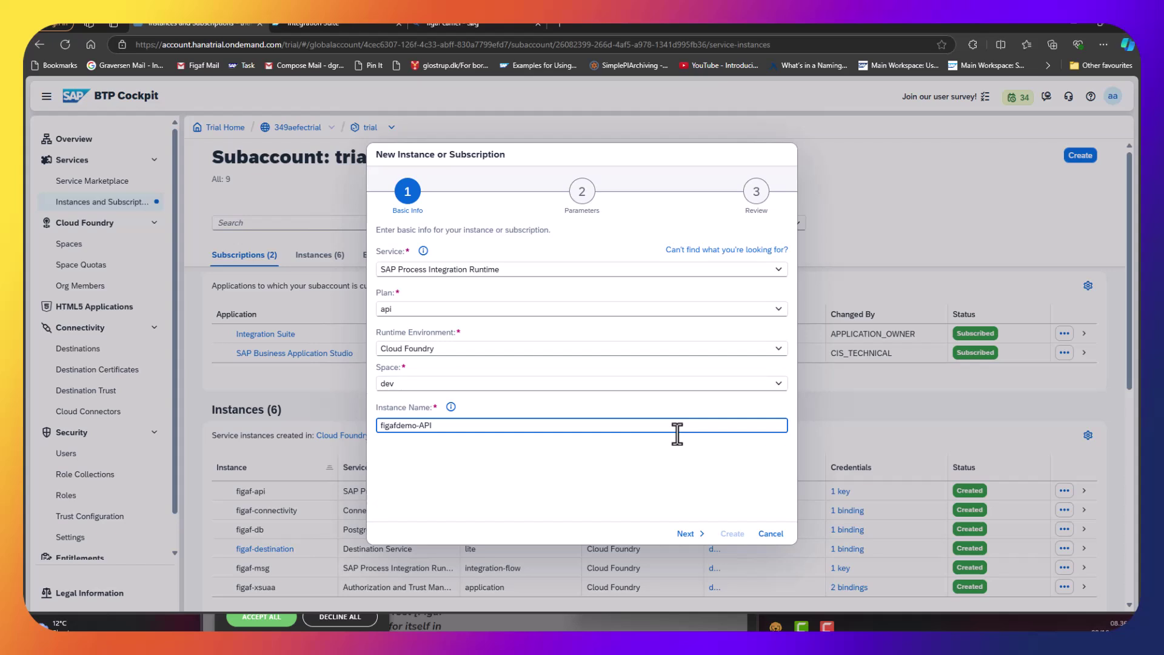
{"action": "key", "text": "ctrl+a"}
{"action": "key", "text": "ctrl+c"}
{"action": "left_click", "coordinate": [694, 534]}
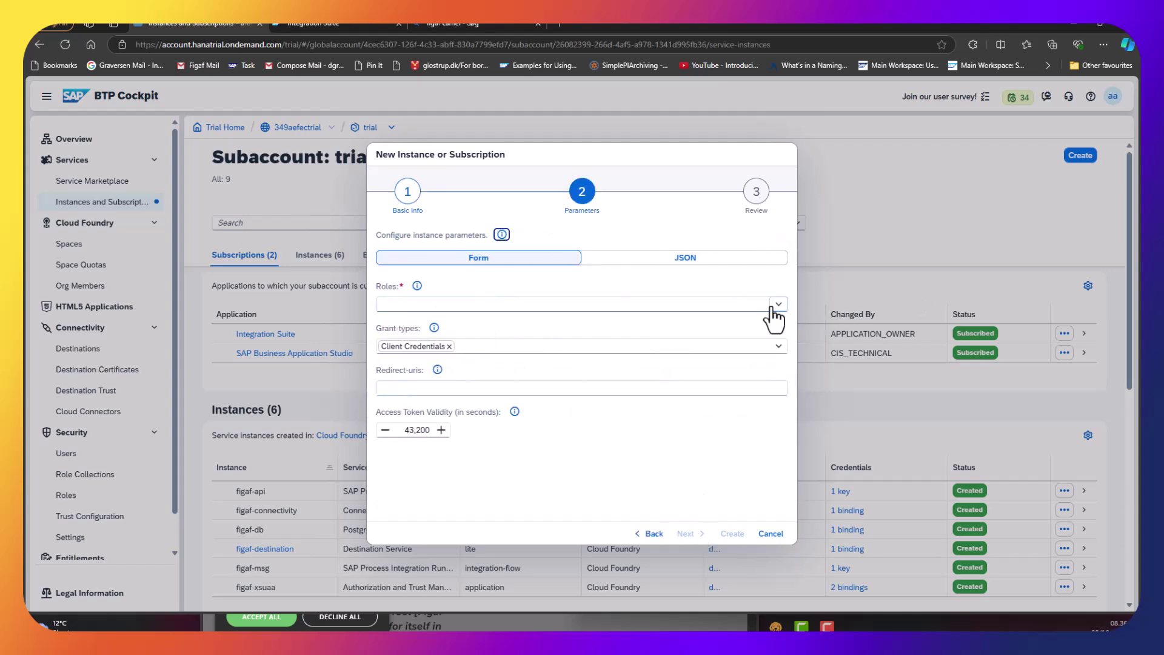
Grant AuthGroup_Administrator, AuthGroup_IntegrationDeveloper and AuthGroup_BusinessExpert roles, then create the instance.
{"action": "left_click", "coordinate": [778, 304]}
{"action": "left_click", "coordinate": [391, 379]}
{"action": "left_click", "coordinate": [390, 437]}
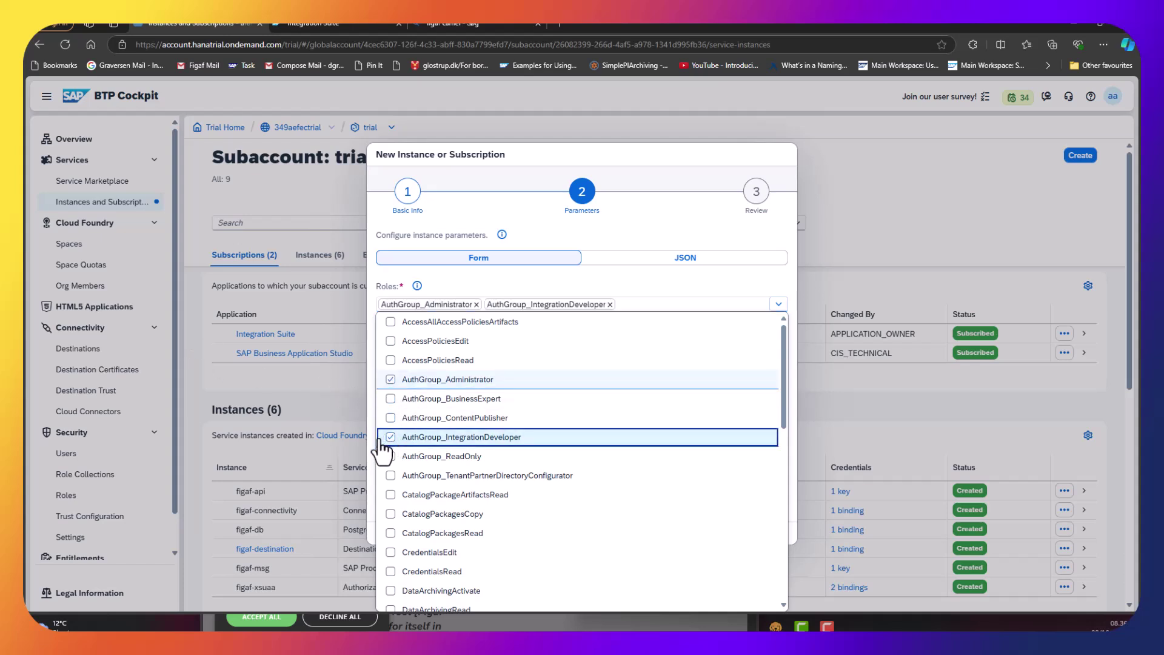
{"action": "left_click", "coordinate": [390, 399]}
{"action": "left_click", "coordinate": [463, 286]}
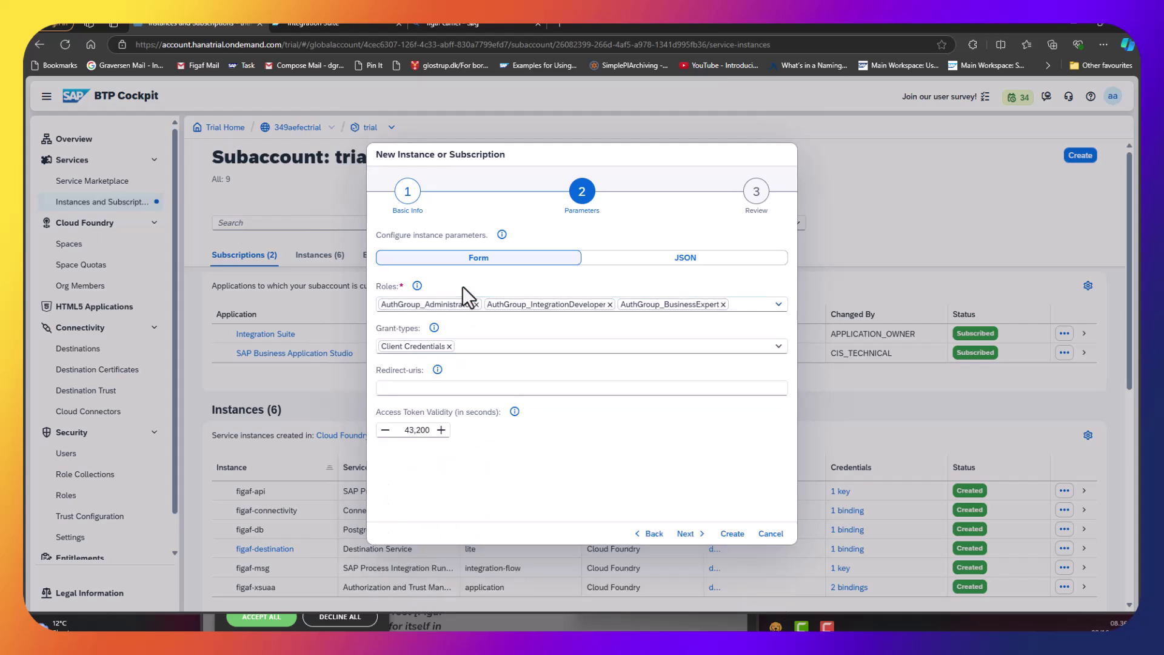
{"action": "left_click", "coordinate": [679, 531]}
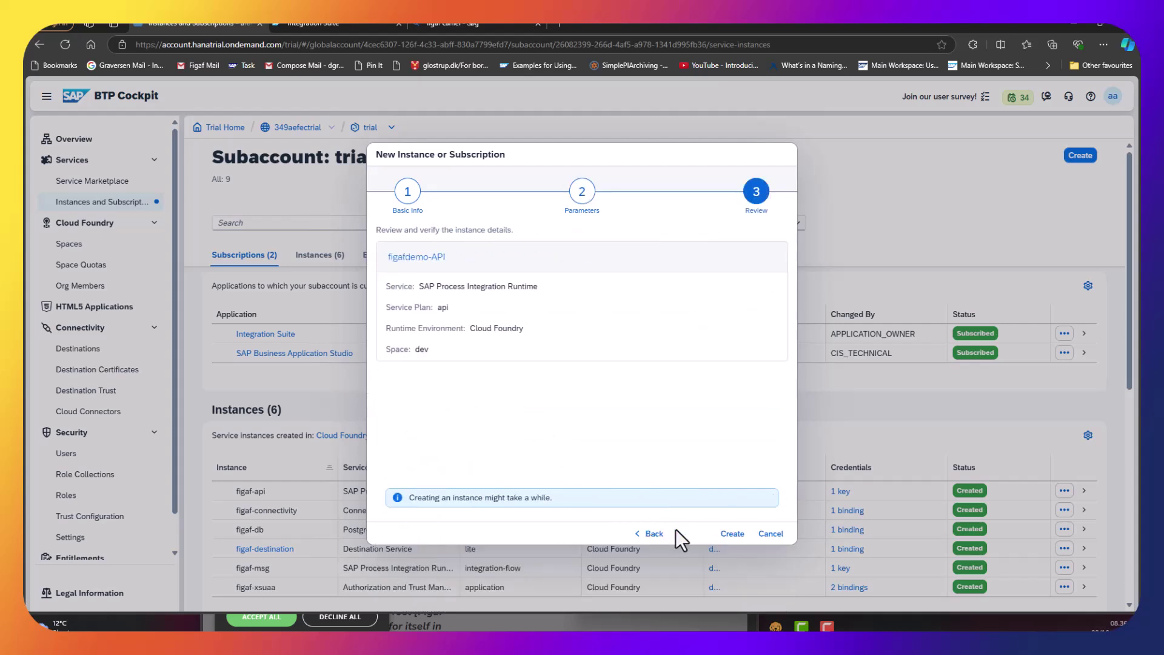
{"action": "left_click", "coordinate": [730, 533]}
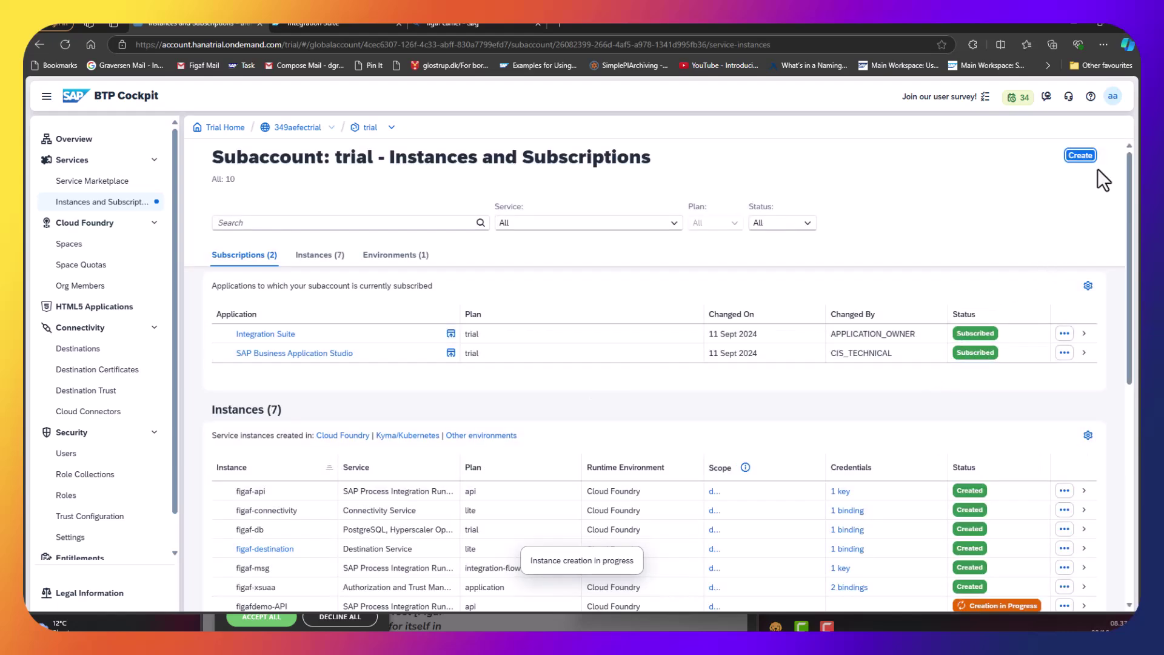
Create the figafdemo-MSG SAP Process Integration Runtime instance on the integration-flow plan.
{"action": "left_click", "coordinate": [1081, 156]}
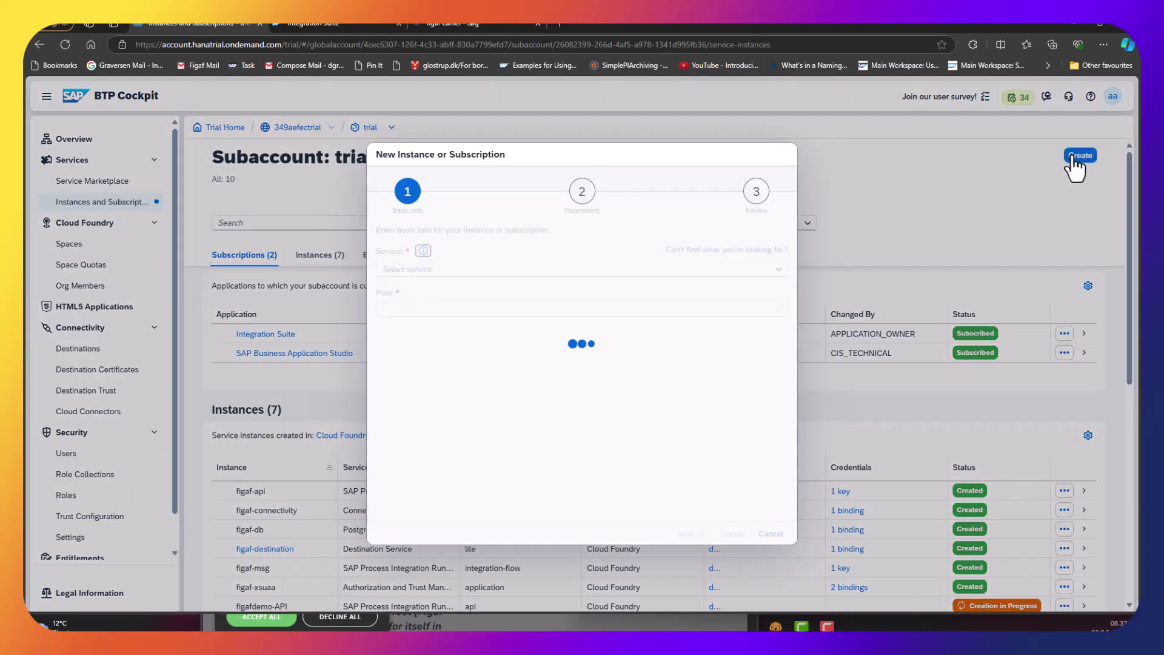
{"action": "left_click", "coordinate": [780, 271]}
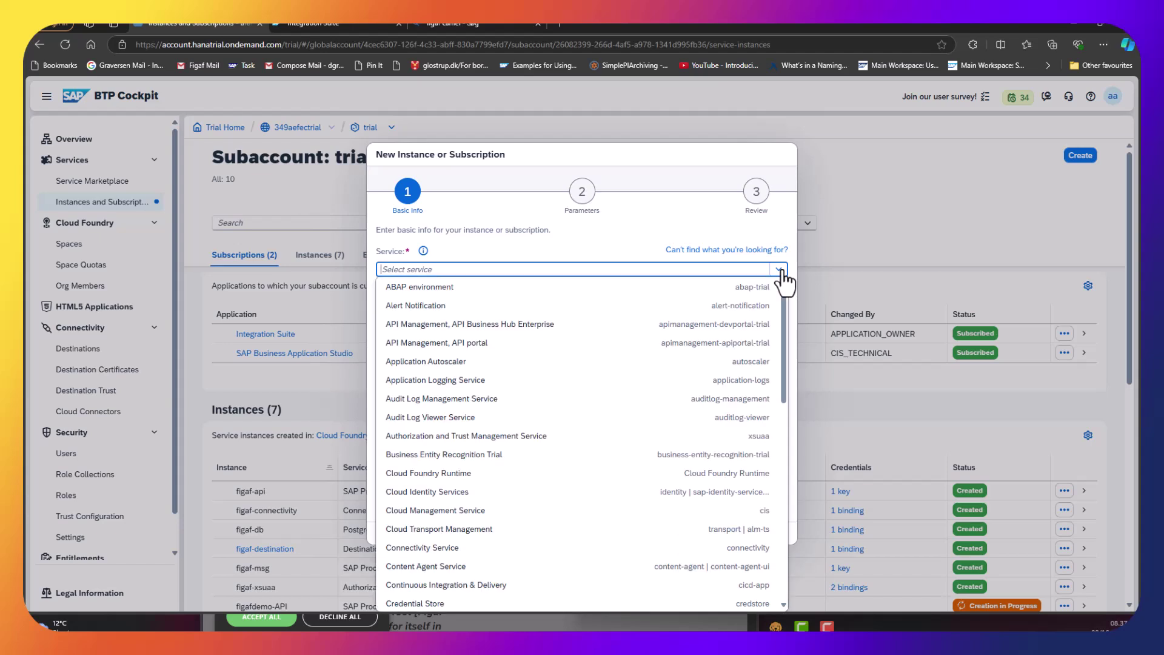
{"action": "type", "text": "pr"}
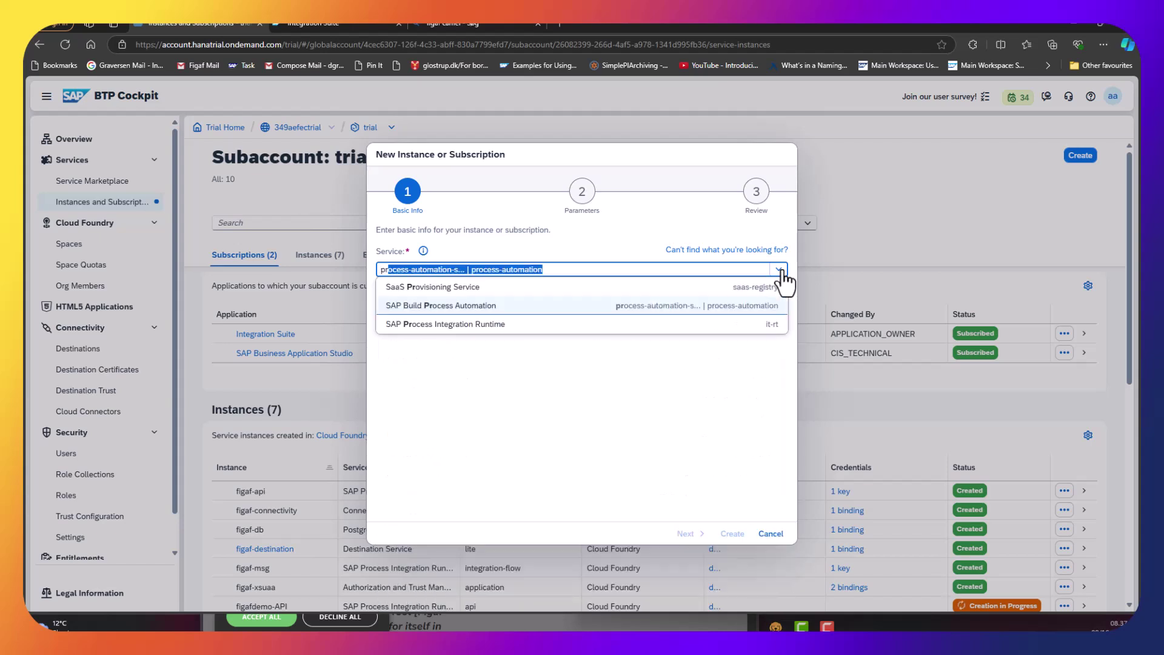
{"action": "left_click", "coordinate": [697, 325]}
{"action": "left_click", "coordinate": [516, 306]}
{"action": "left_click", "coordinate": [779, 310]}
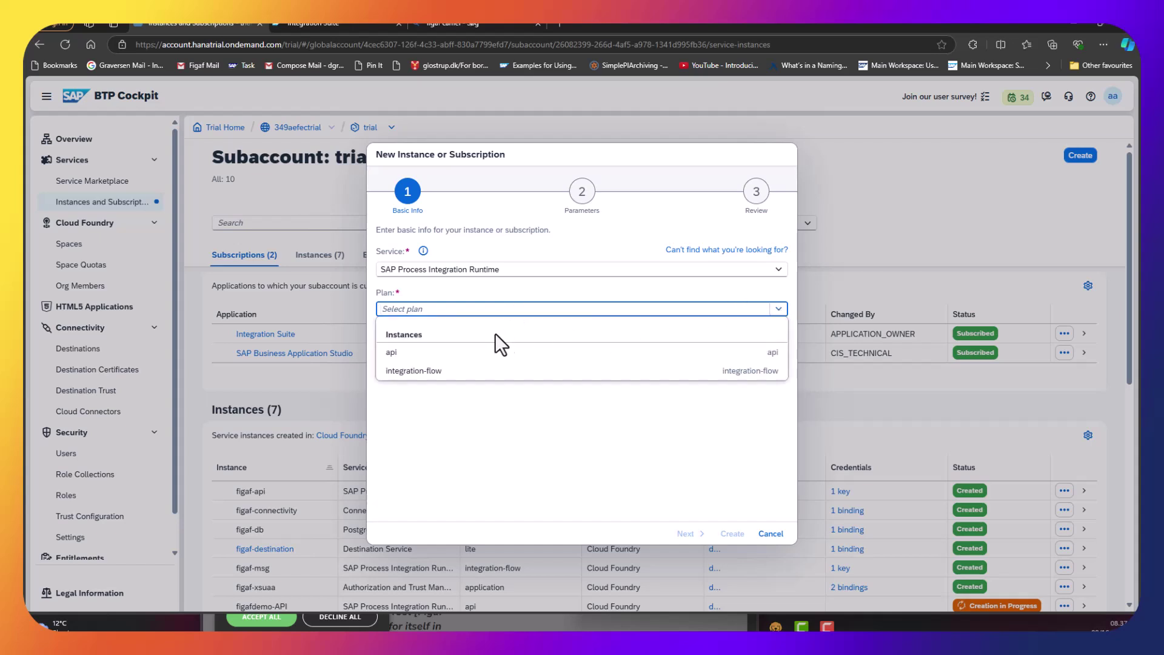
{"action": "left_click", "coordinate": [464, 371]}
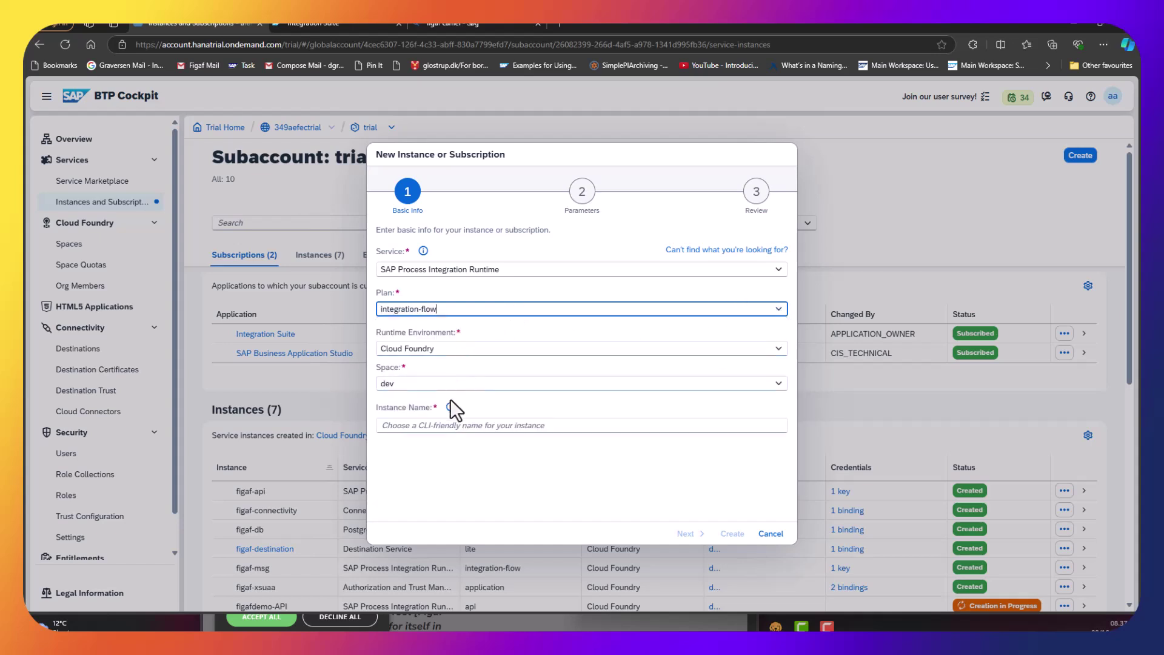
{"action": "left_click", "coordinate": [446, 425]}
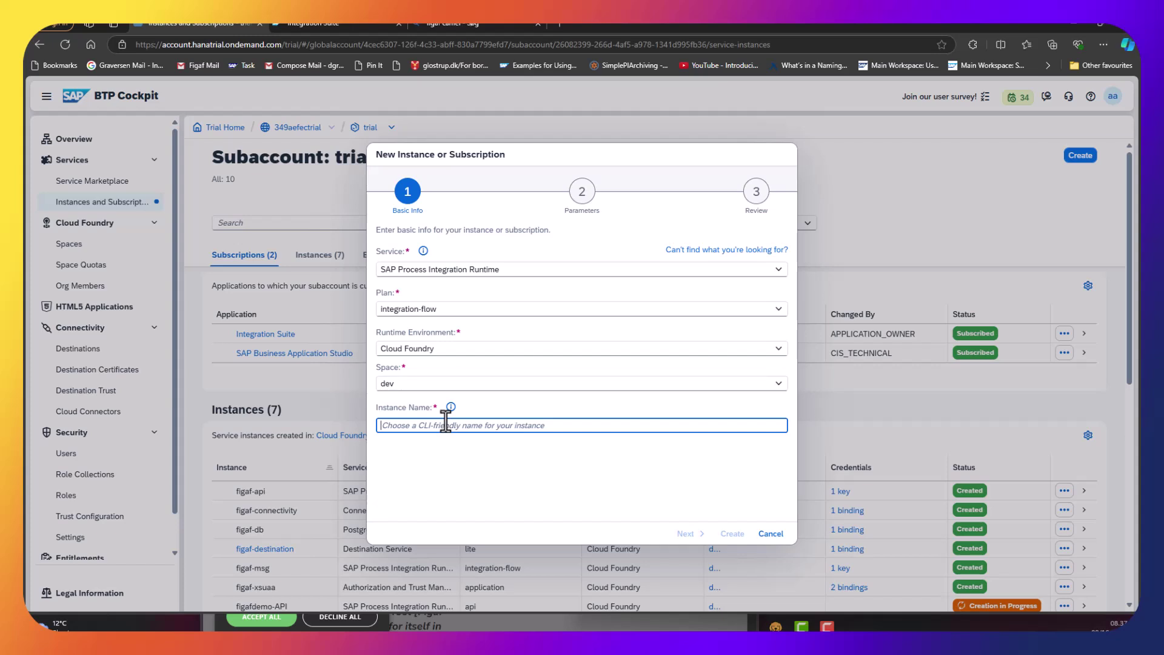
{"action": "key", "text": "ctrl+v"}
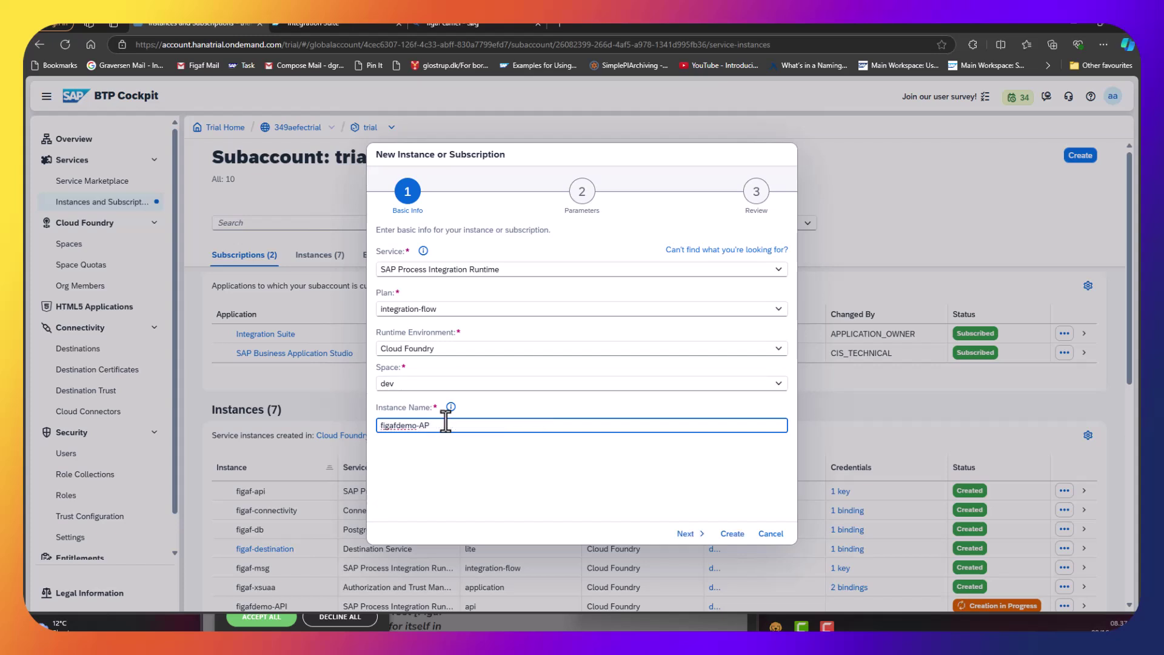
{"action": "left_click", "coordinate": [686, 535]}
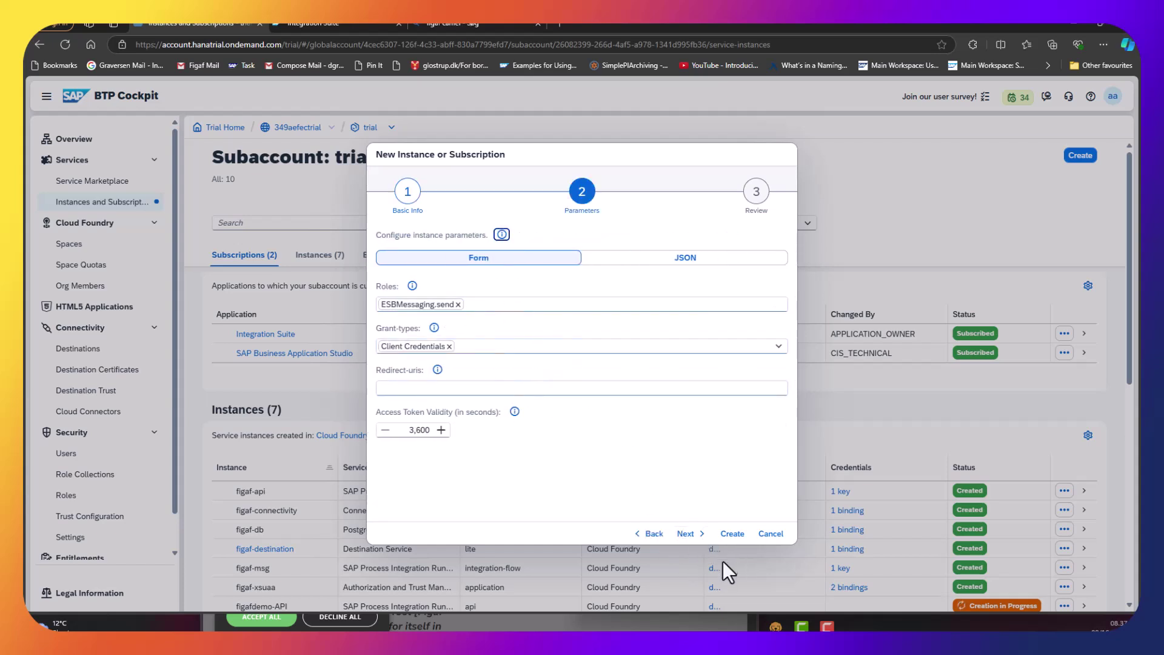
{"action": "left_click", "coordinate": [690, 533]}
{"action": "left_click", "coordinate": [728, 535]}
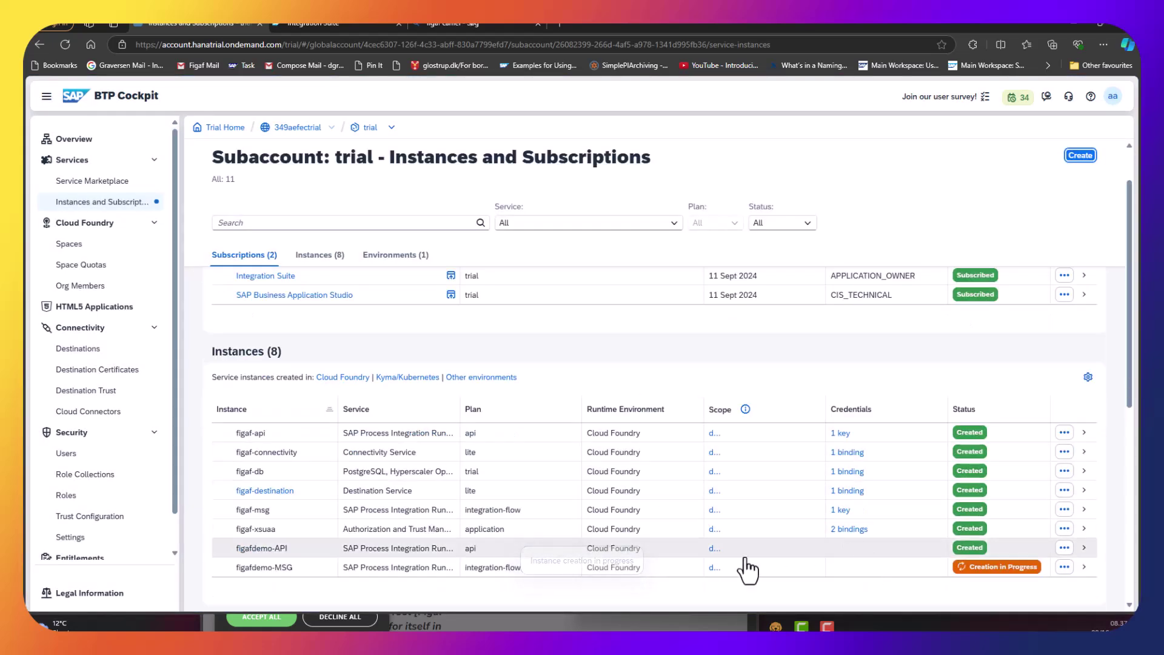
Add service key 's' to figafdemo-API and copy its credentials JSON for Figaf.
{"action": "left_click", "coordinate": [1011, 549]}
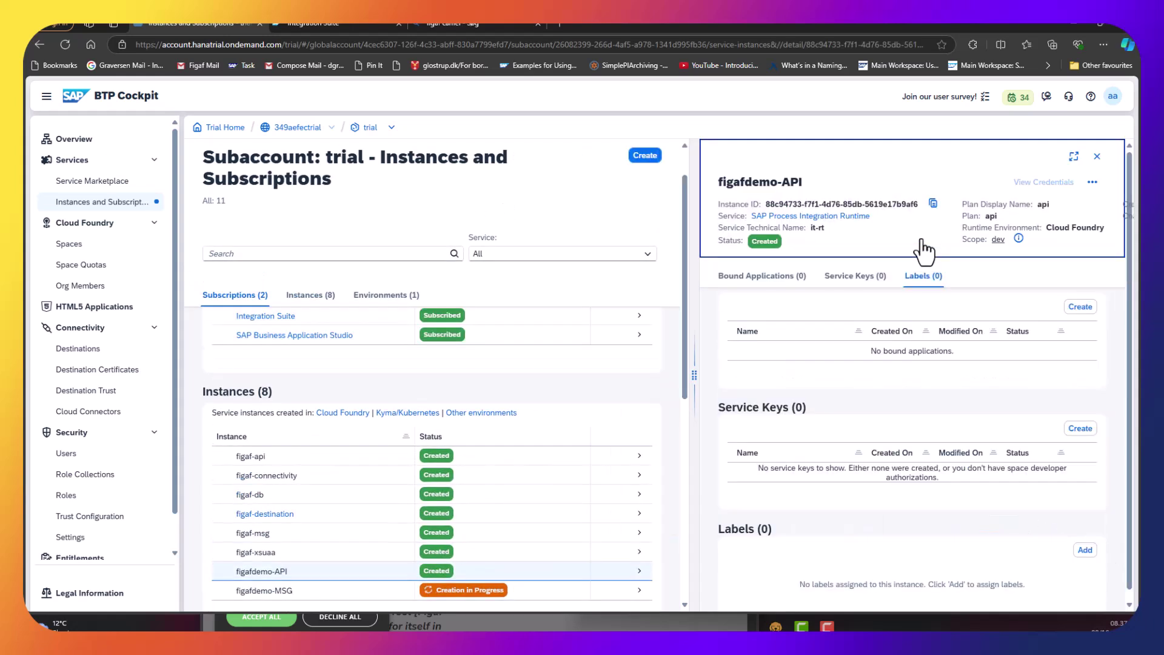
{"action": "left_click", "coordinate": [1080, 428]}
{"action": "left_click", "coordinate": [657, 235]}
{"action": "type", "text": "s"}
{"action": "left_click", "coordinate": [685, 522]}
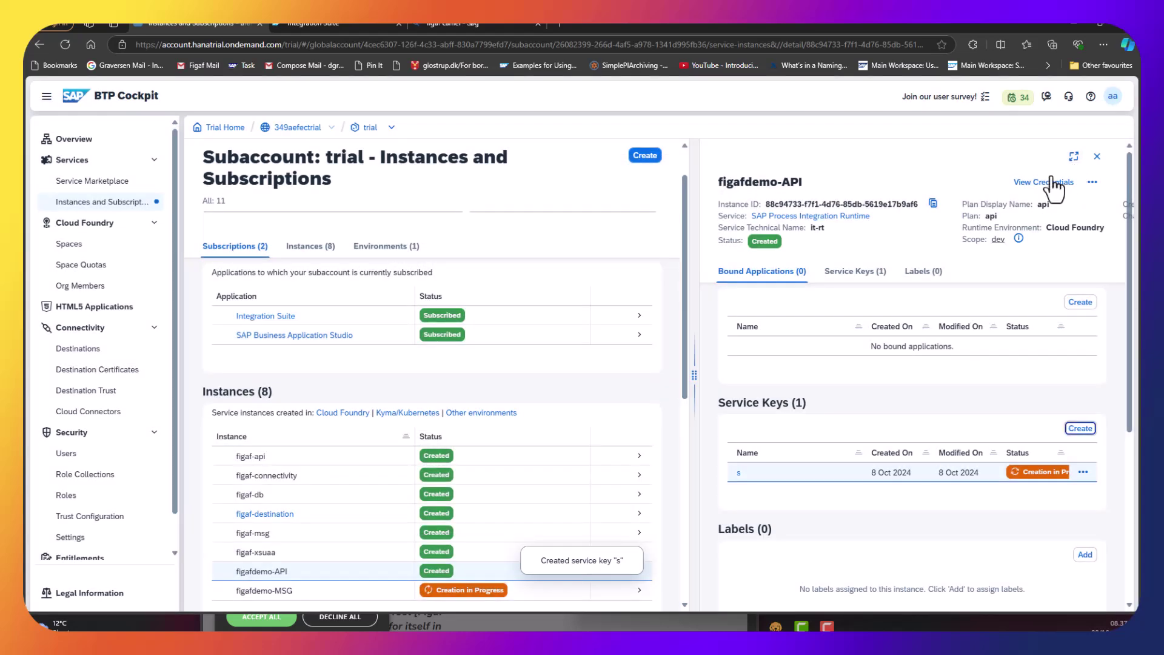
{"action": "left_click", "coordinate": [1053, 182]}
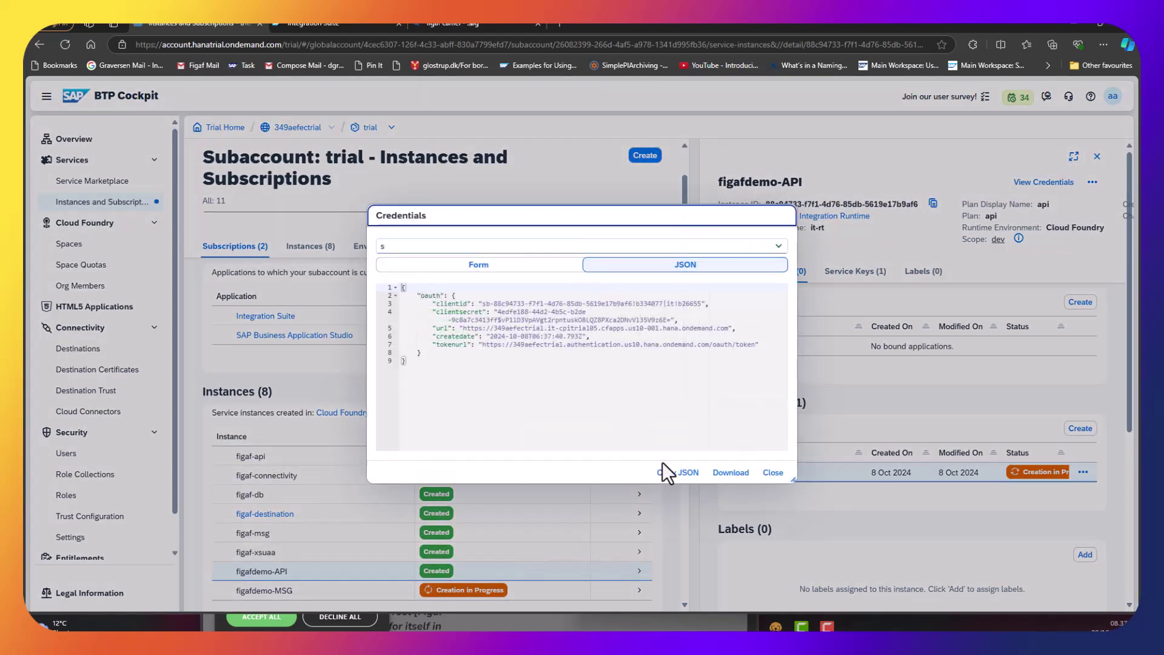
{"action": "left_click", "coordinate": [667, 473]}
{"action": "key", "text": "alt+Tab"}
Paste and parse the key JSON in Figaf's Public API box, advance, then close BTP's credentials dialog.
{"action": "left_click", "coordinate": [778, 352]}
{"action": "key", "text": "ctrl+v"}
{"action": "scroll", "coordinate": [872, 503], "scroll_direction": "right", "scroll_amount": 3}
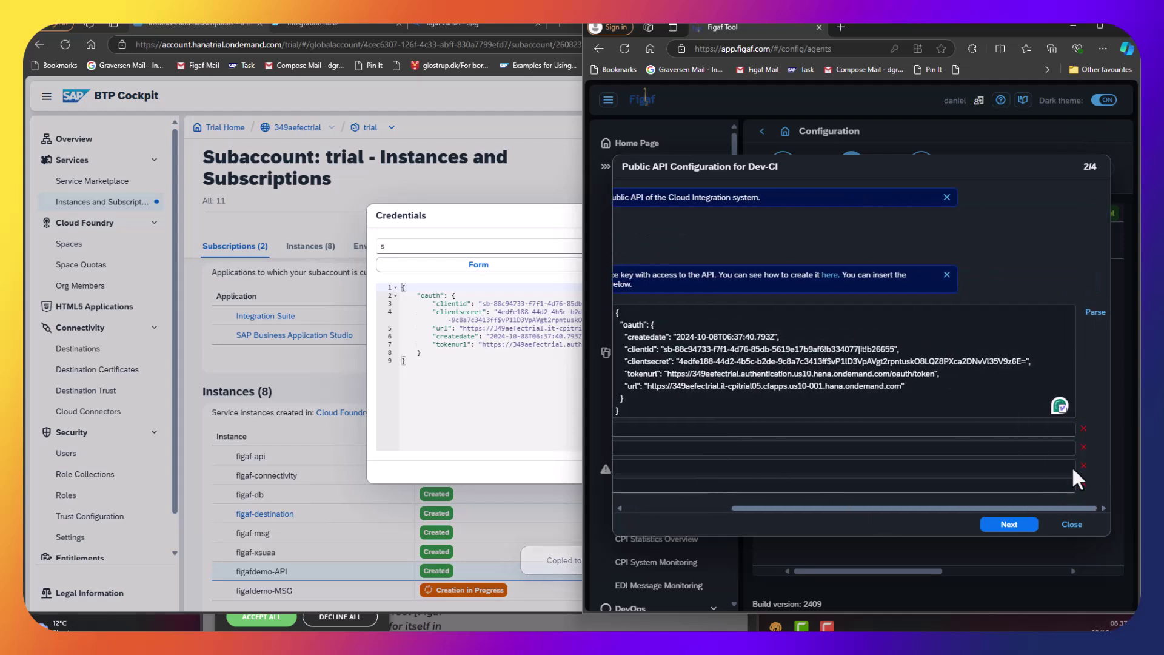
{"action": "left_click", "coordinate": [1096, 312]}
{"action": "left_click", "coordinate": [1008, 523]}
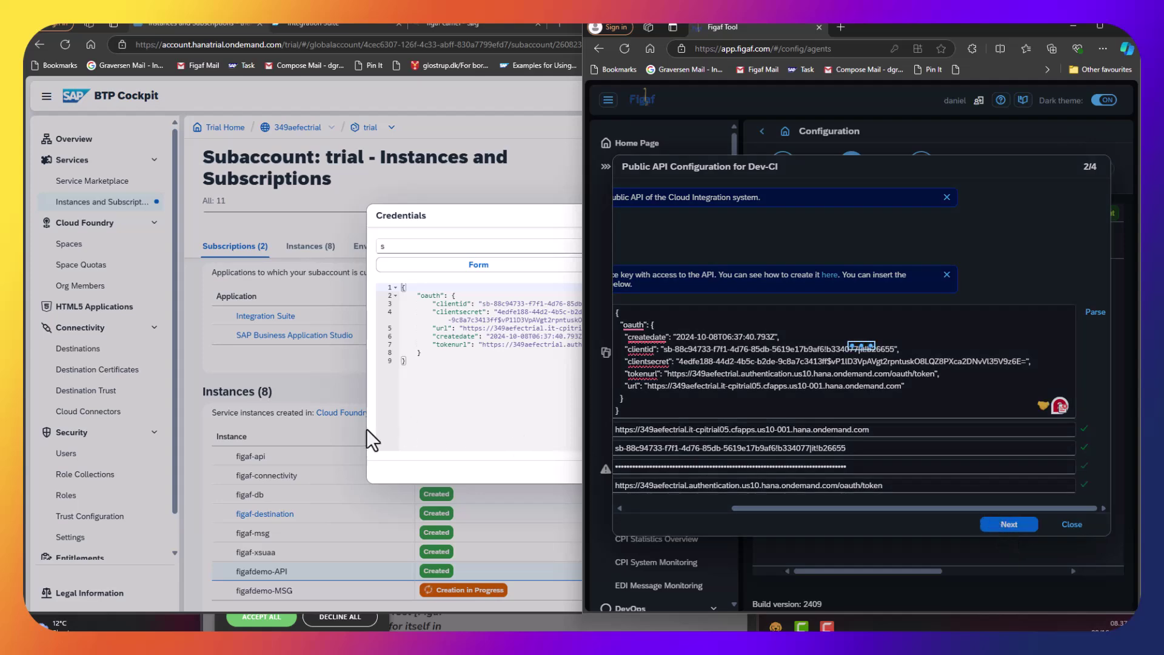
{"action": "left_click", "coordinate": [366, 428]}
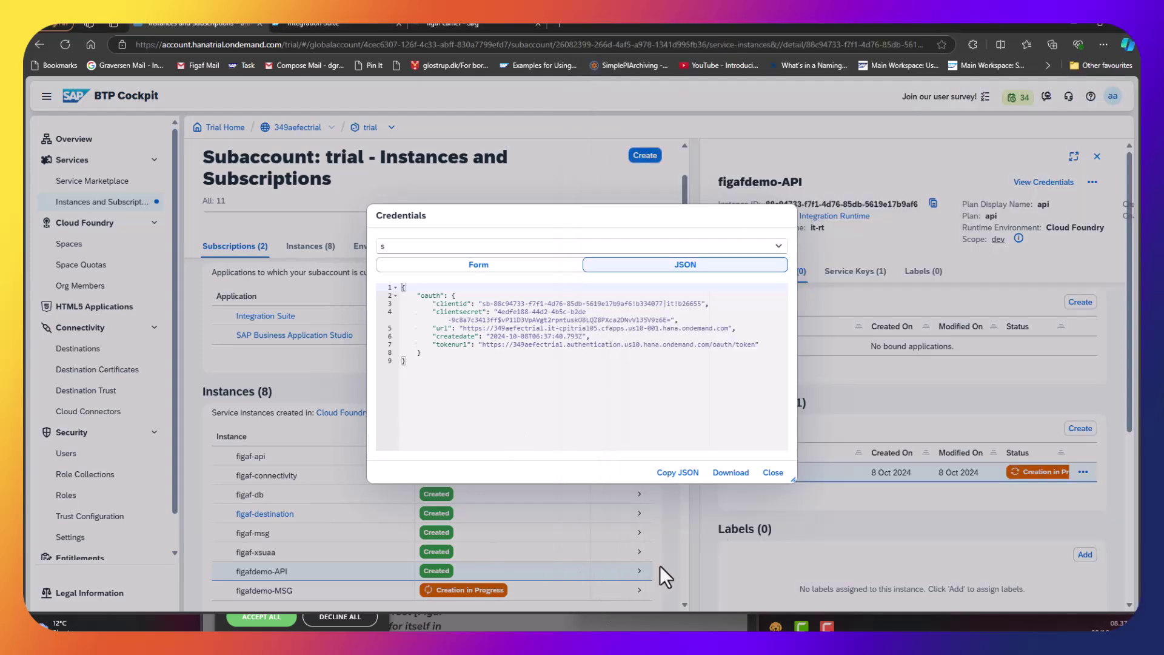
{"action": "left_click", "coordinate": [765, 477]}
After checking figafdemo-MSG's keys, add service key 'se' to figaf-msg and copy its credentials JSON.
{"action": "left_click", "coordinate": [637, 592]}
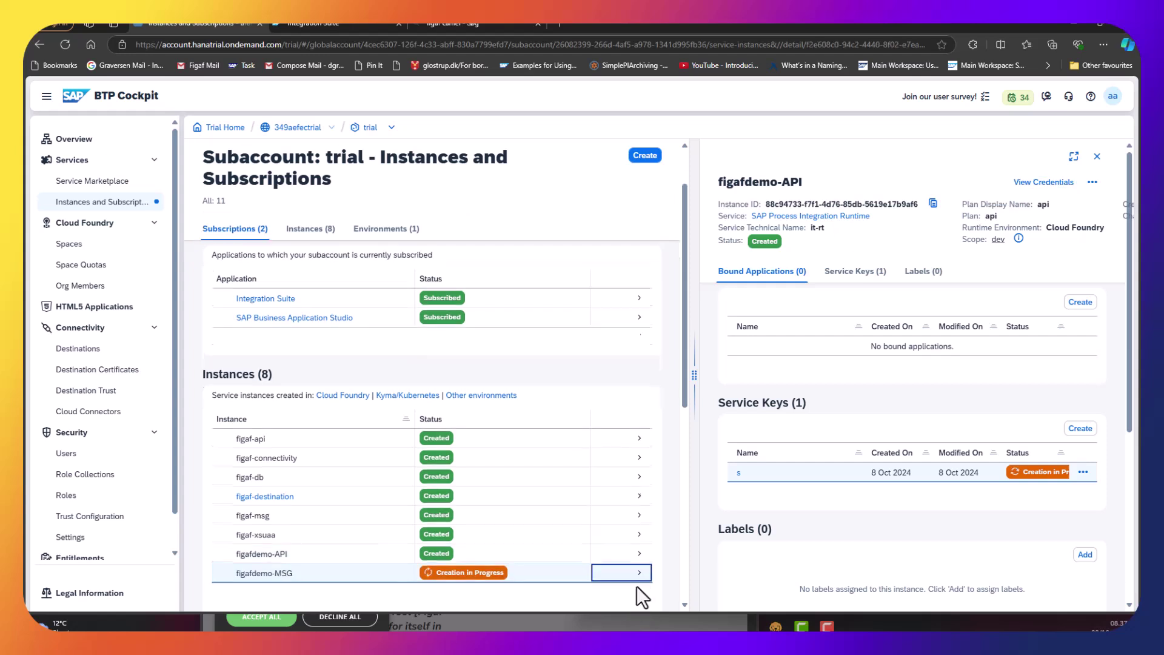
{"action": "left_click", "coordinate": [1069, 428]}
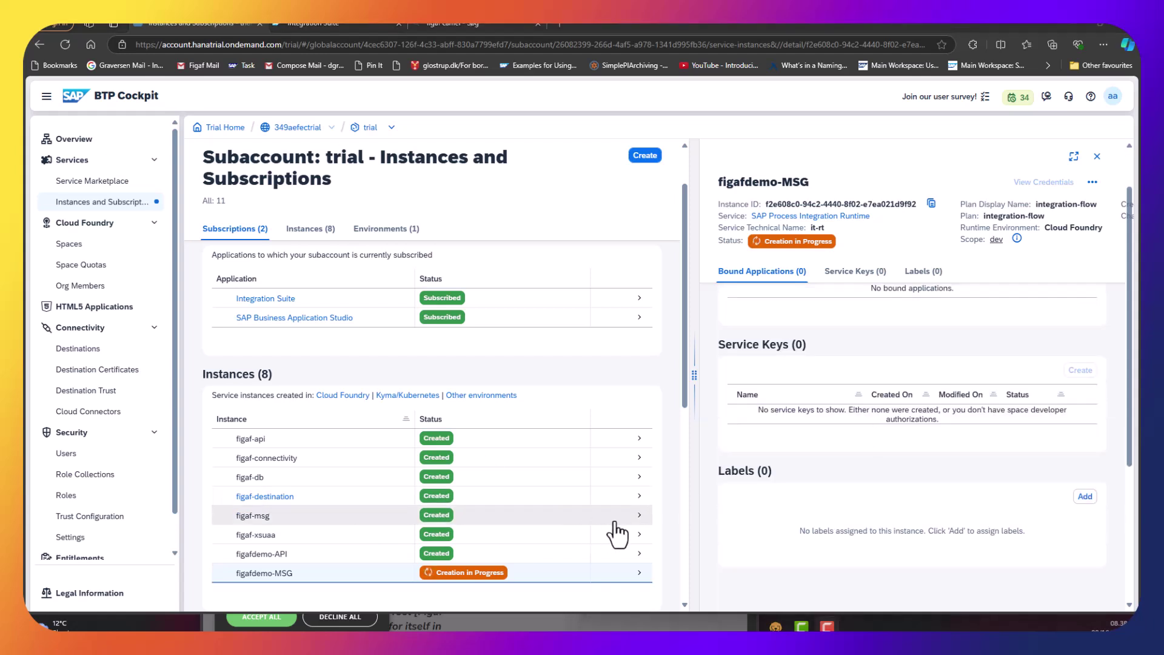
{"action": "left_click", "coordinate": [615, 521]}
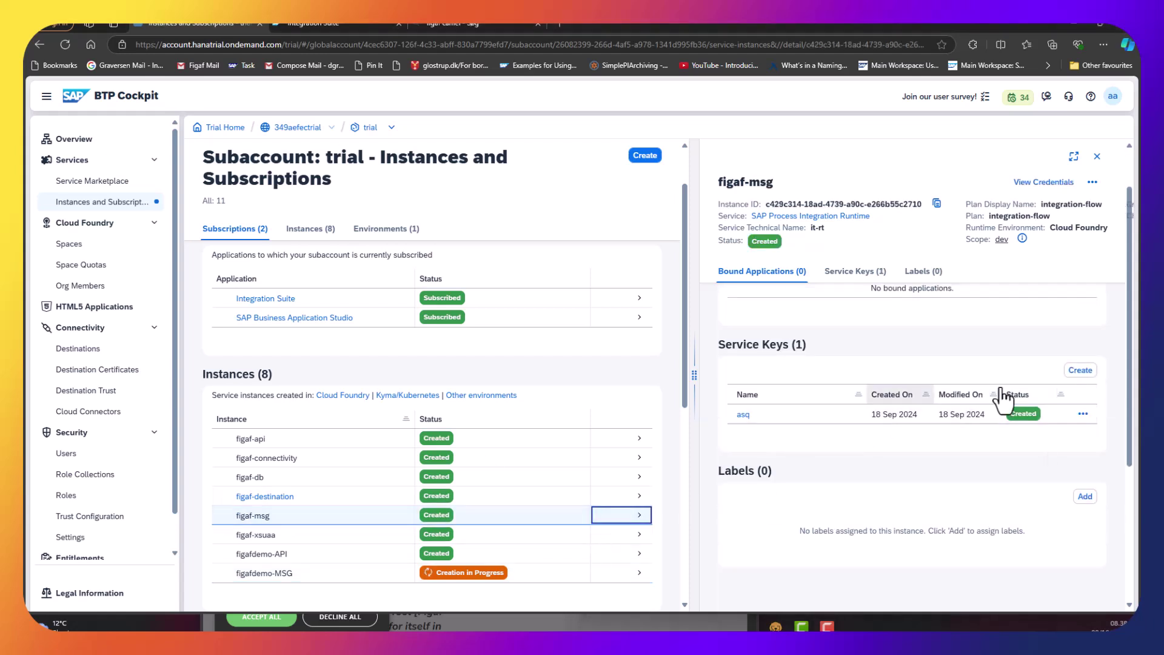
{"action": "left_click", "coordinate": [1081, 371]}
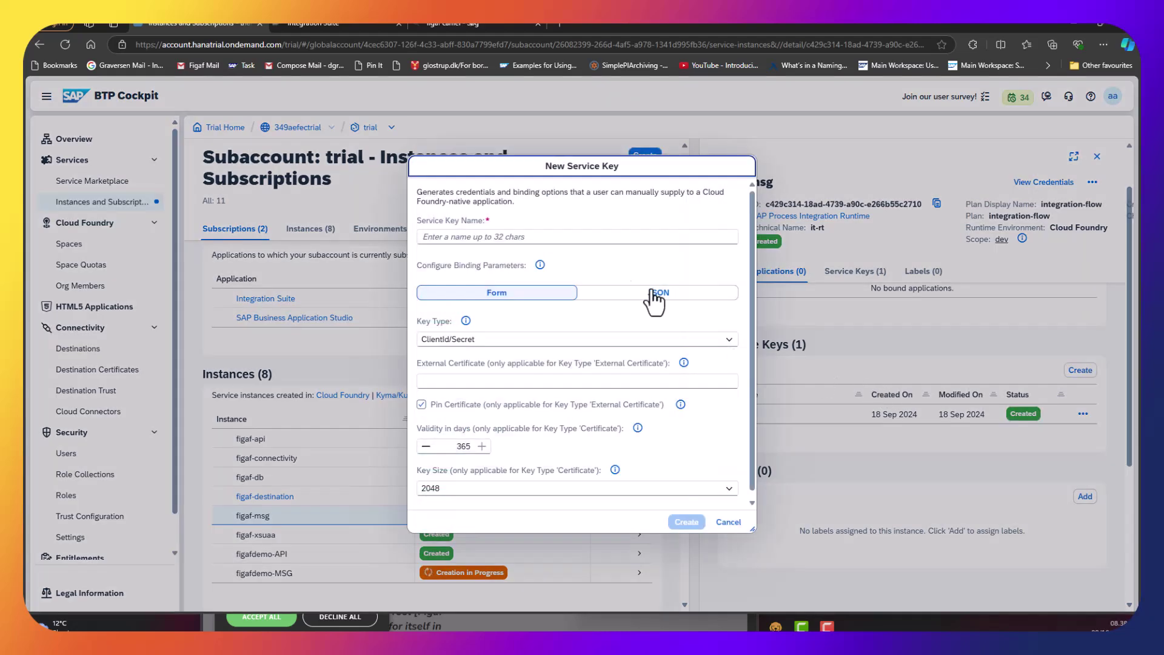
{"action": "left_click", "coordinate": [625, 238]}
{"action": "type", "text": "se"}
{"action": "left_click", "coordinate": [687, 523]}
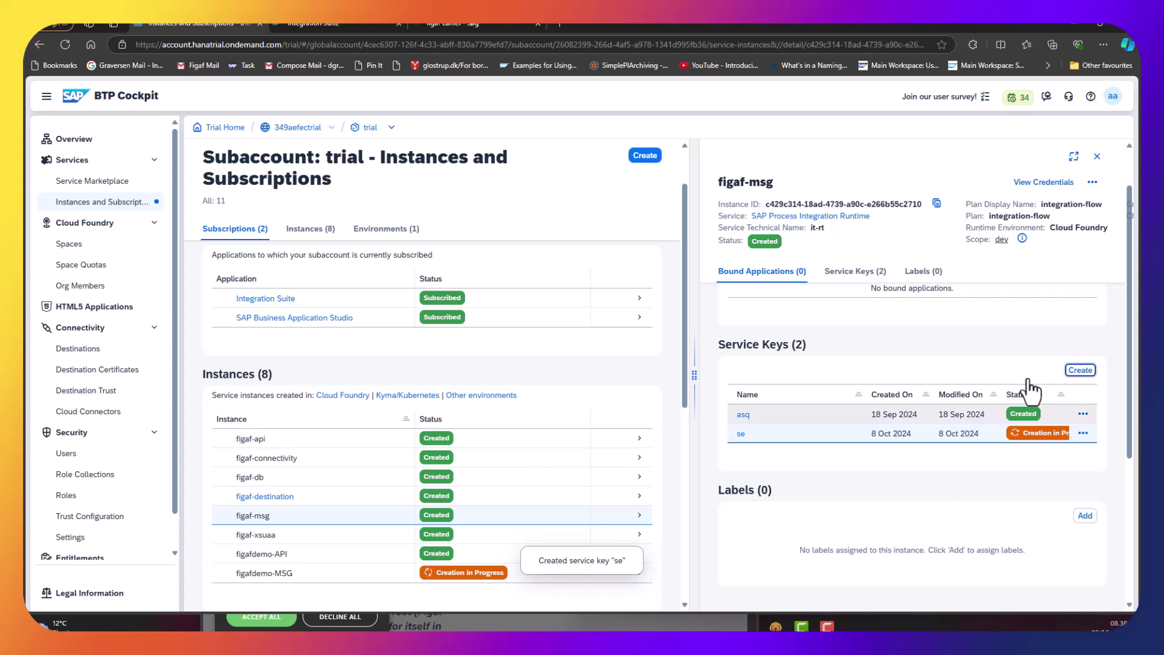
{"action": "left_click", "coordinate": [1083, 433]}
{"action": "left_click", "coordinate": [1080, 458]}
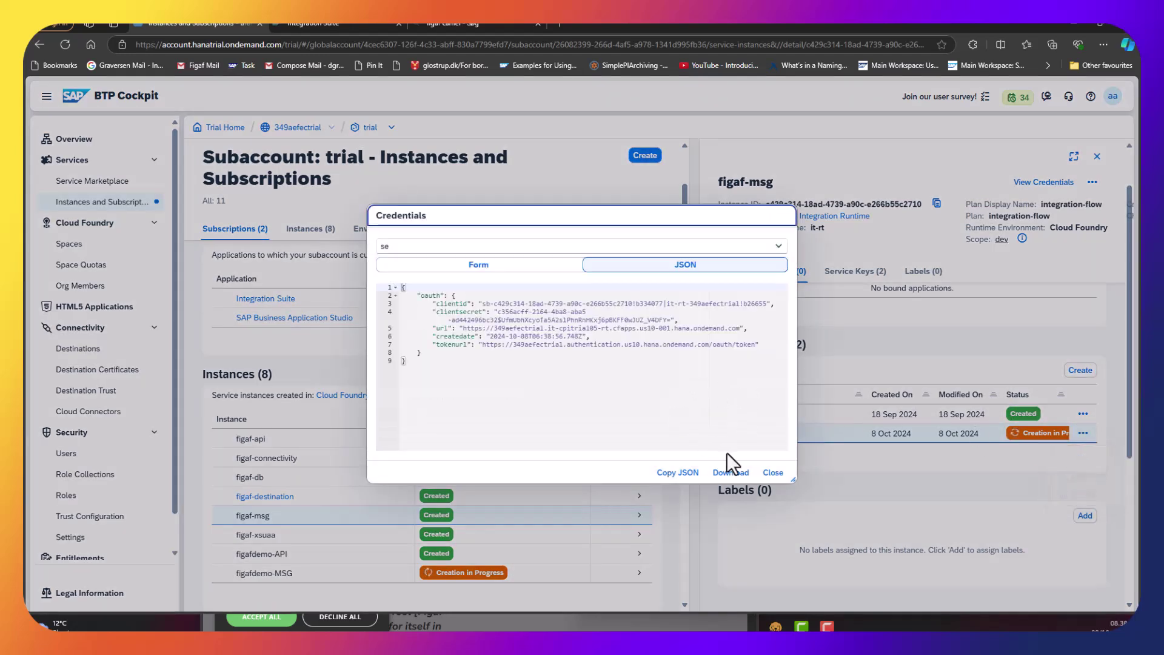
{"action": "left_click", "coordinate": [676, 473]}
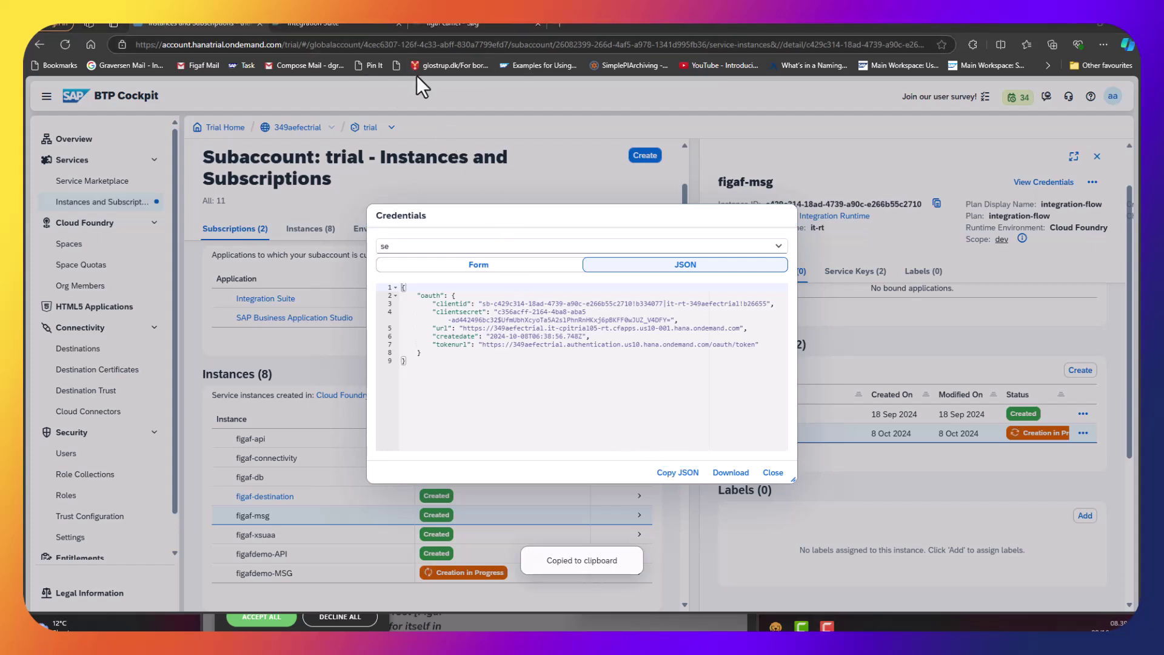
{"action": "key", "text": "alt+Tab"}
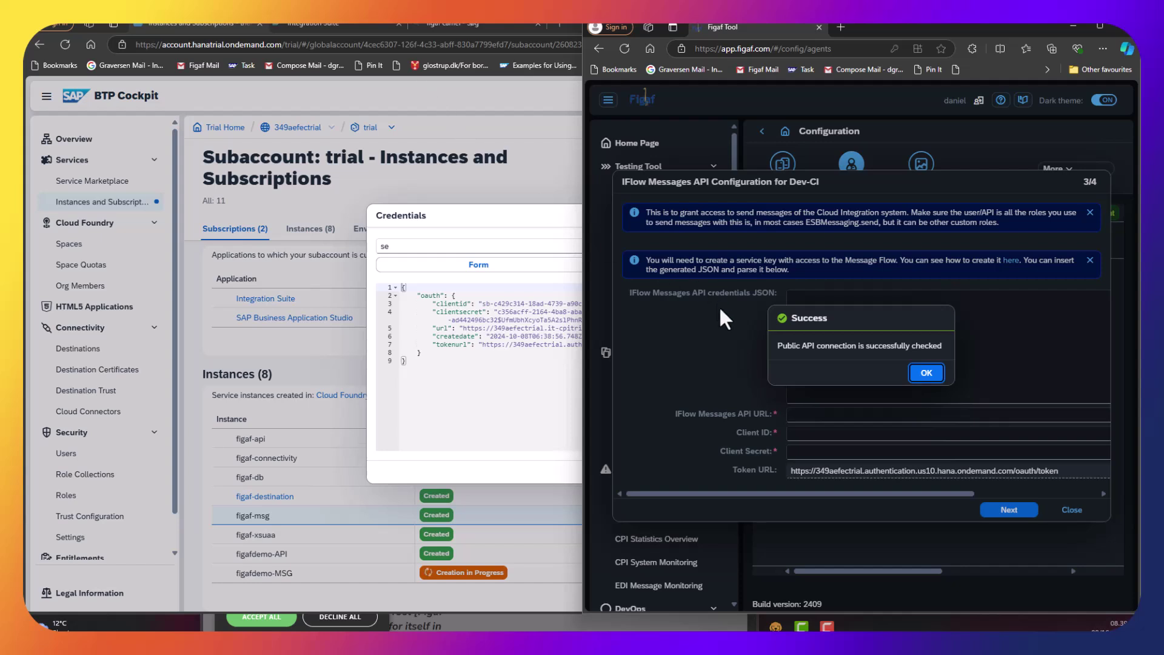
Paste and parse the 'se' key JSON as the IFlow Messages API credentials, then advance to Web API configuration.
{"action": "left_click", "coordinate": [926, 372]}
{"action": "left_click", "coordinate": [921, 350]}
{"action": "key", "text": "ctrl+v"}
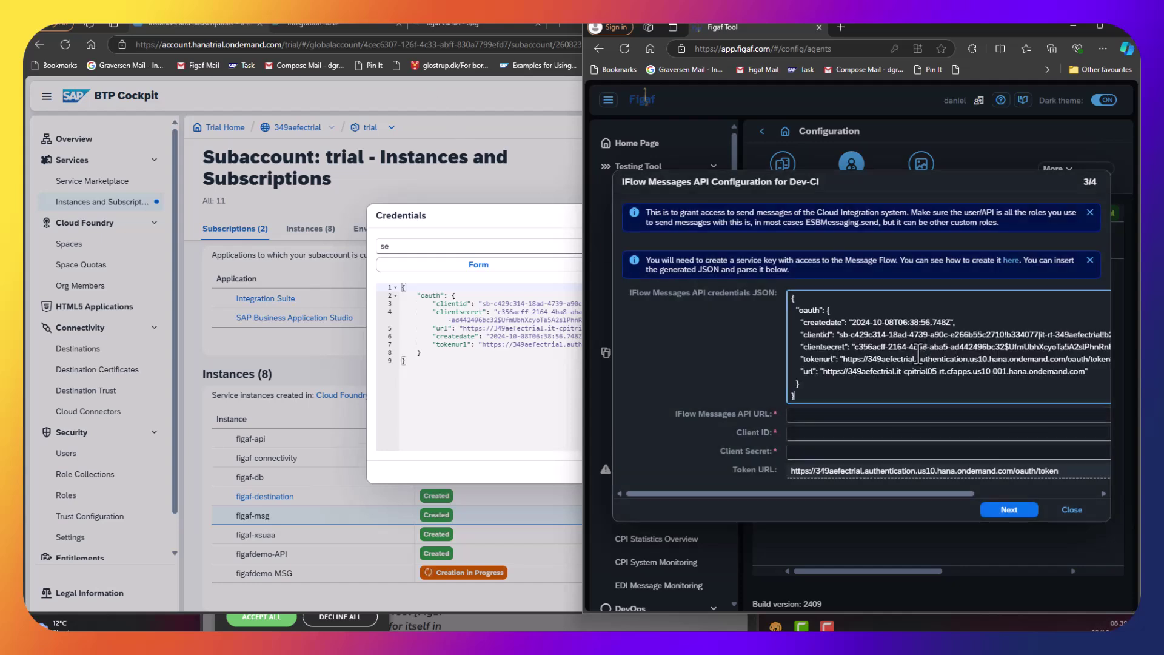
{"action": "left_click_drag", "start_coordinate": [886, 493], "coordinate": [1036, 493]}
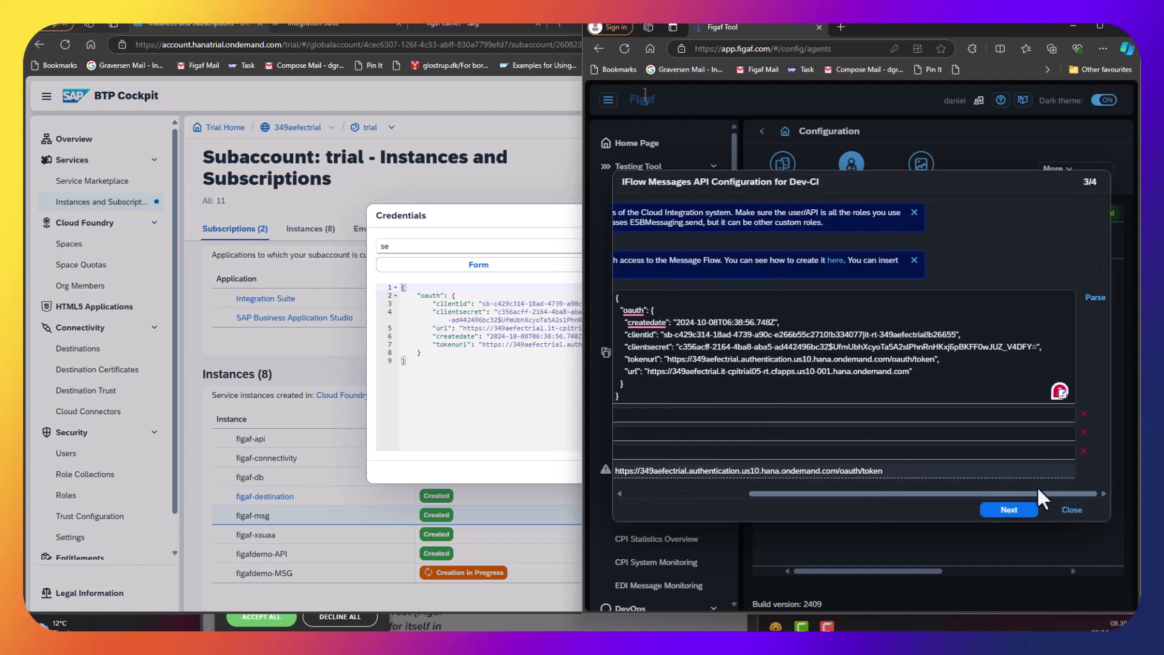
{"action": "left_click", "coordinate": [1002, 509]}
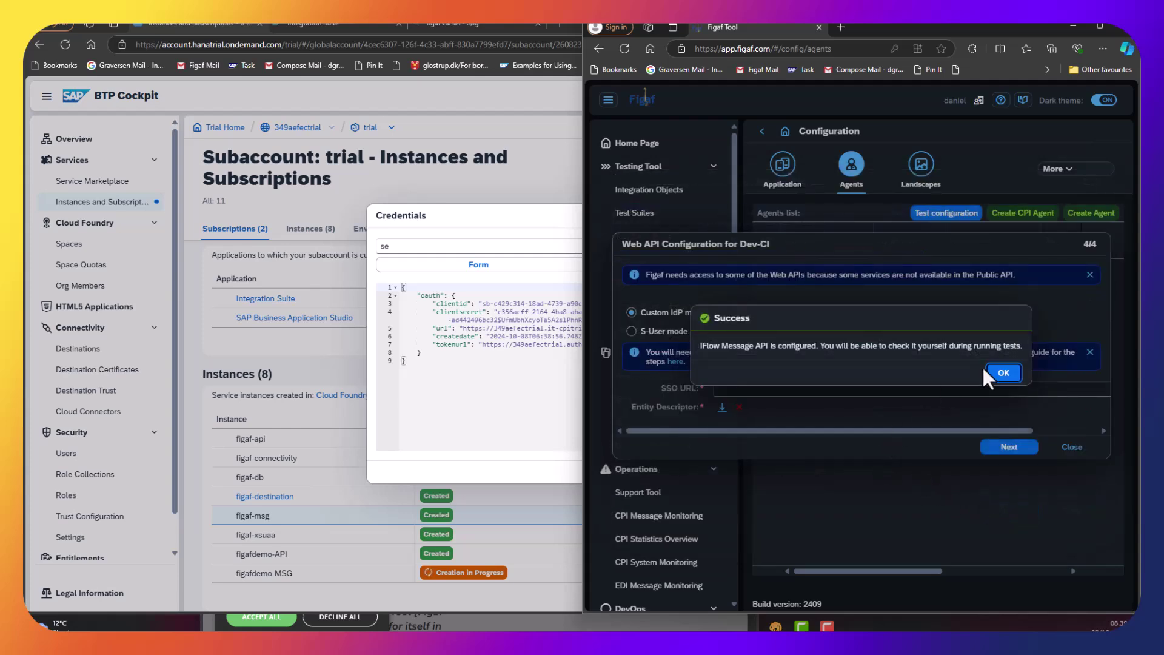
{"action": "left_click", "coordinate": [987, 370]}
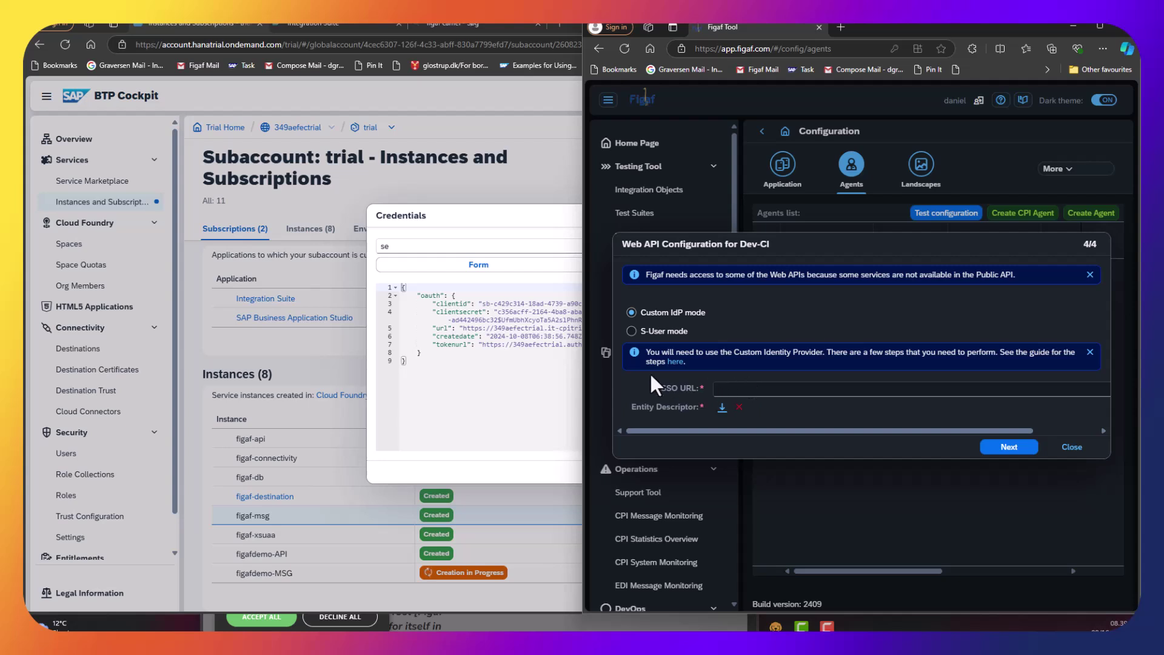
Check the Custom IdP guide, then download the Dev-CI Web API SAML entity descriptor.
{"action": "left_click", "coordinate": [681, 363]}
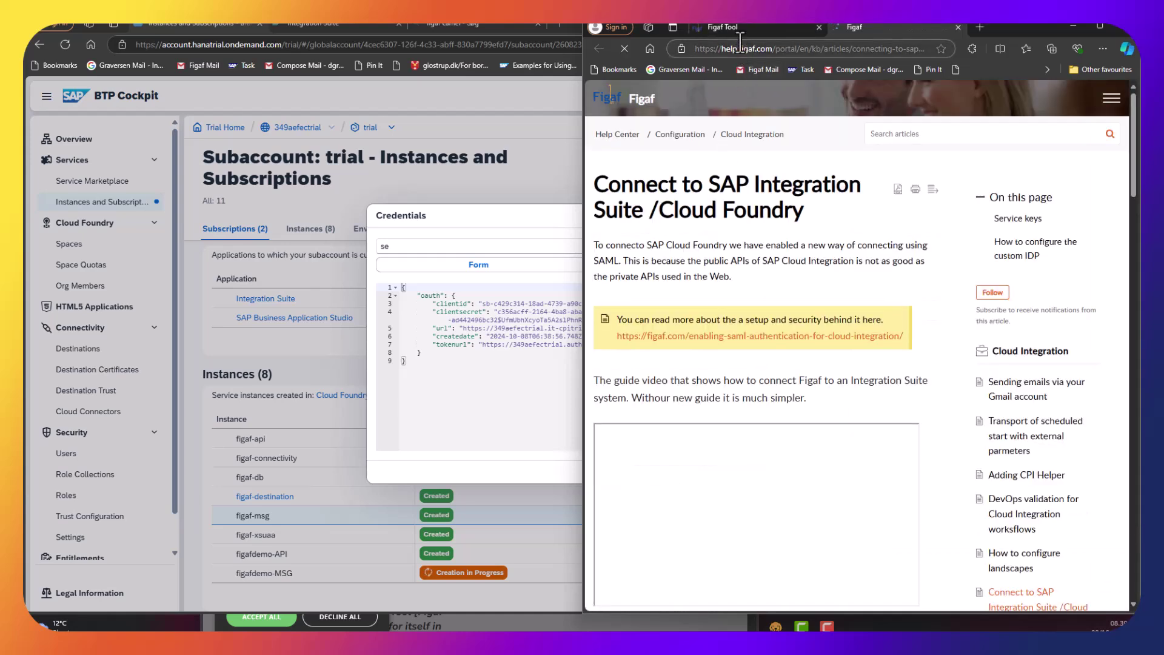
{"action": "left_click", "coordinate": [754, 24]}
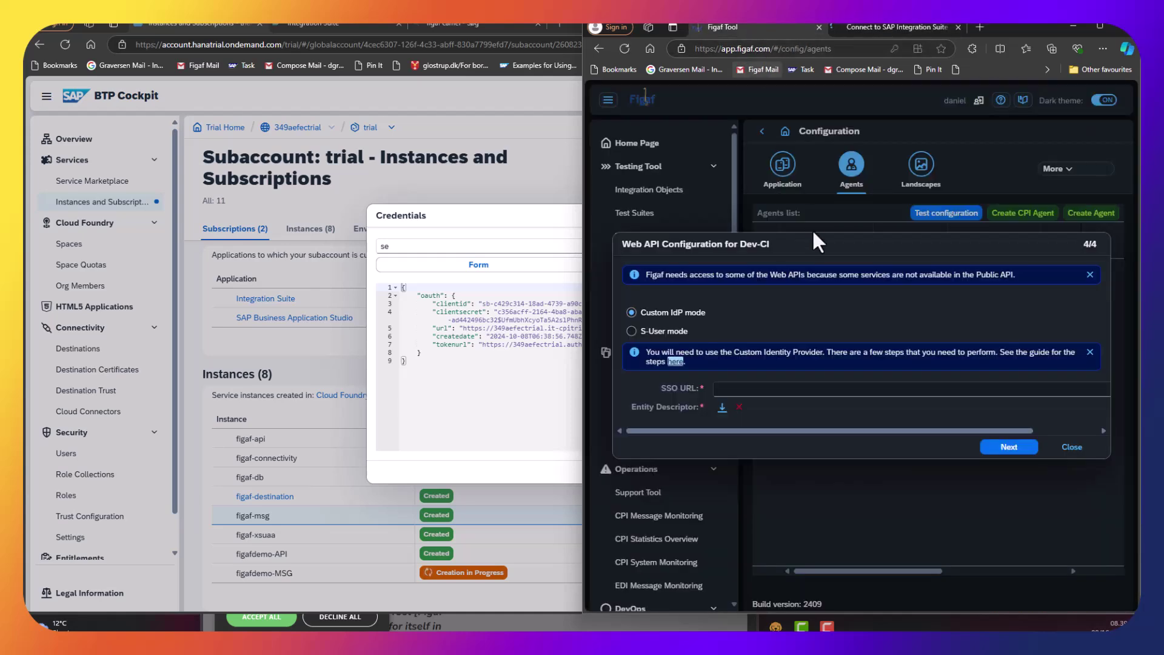
{"action": "left_click", "coordinate": [722, 407]}
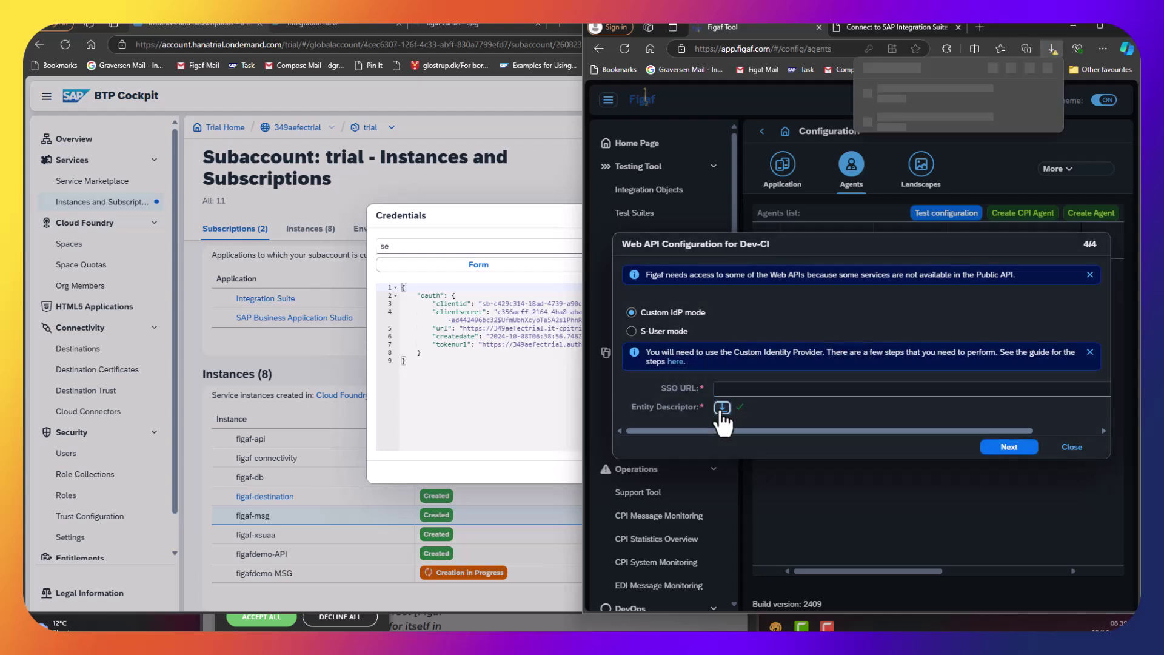
{"action": "left_click", "coordinate": [546, 400]}
Close the credentials dialog and go to the trial subaccount's Trust Configuration.
{"action": "left_click", "coordinate": [774, 474]}
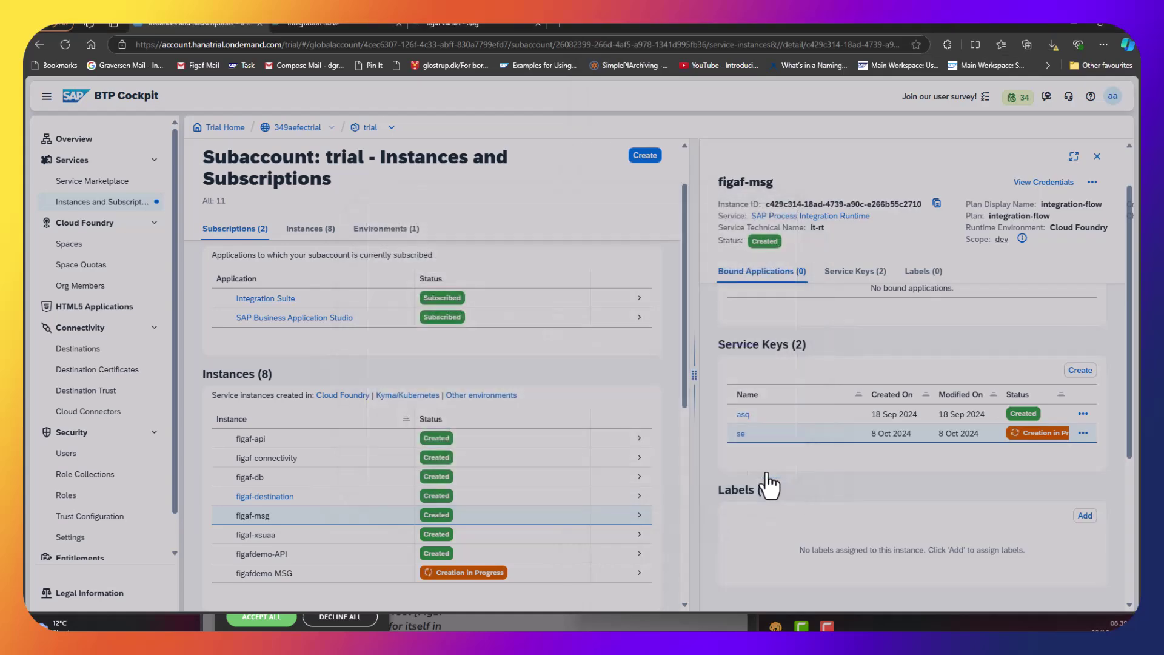
{"action": "scroll", "coordinate": [66, 455], "scroll_direction": "down", "scroll_amount": 1}
{"action": "left_click", "coordinate": [94, 423]}
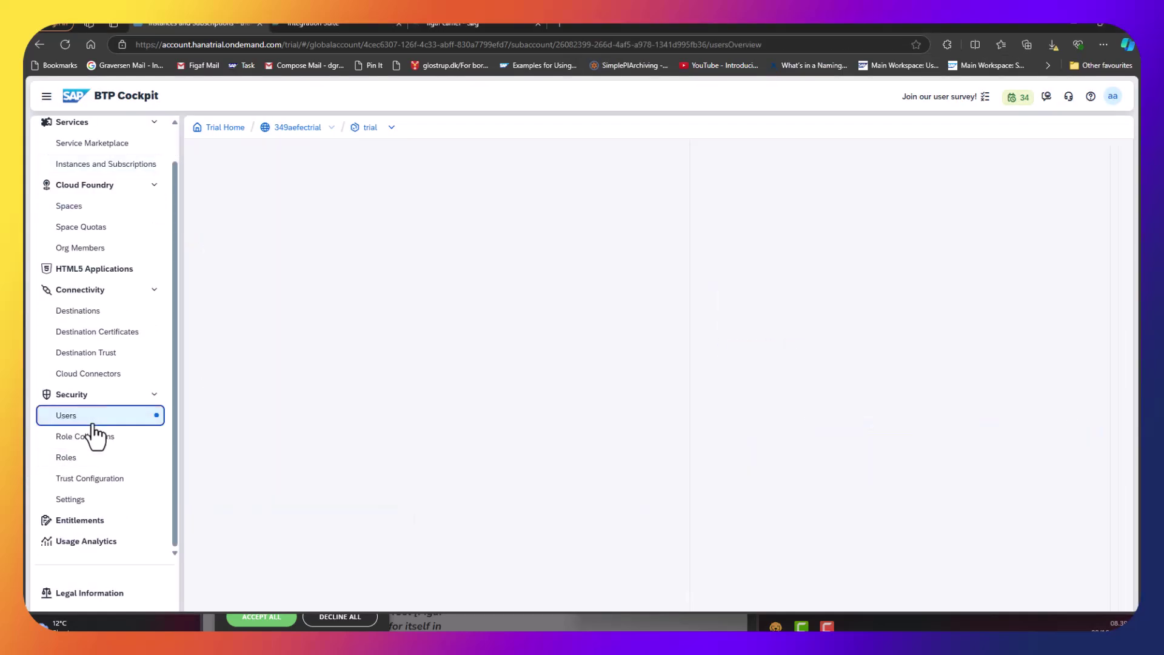
{"action": "left_click", "coordinate": [48, 480]}
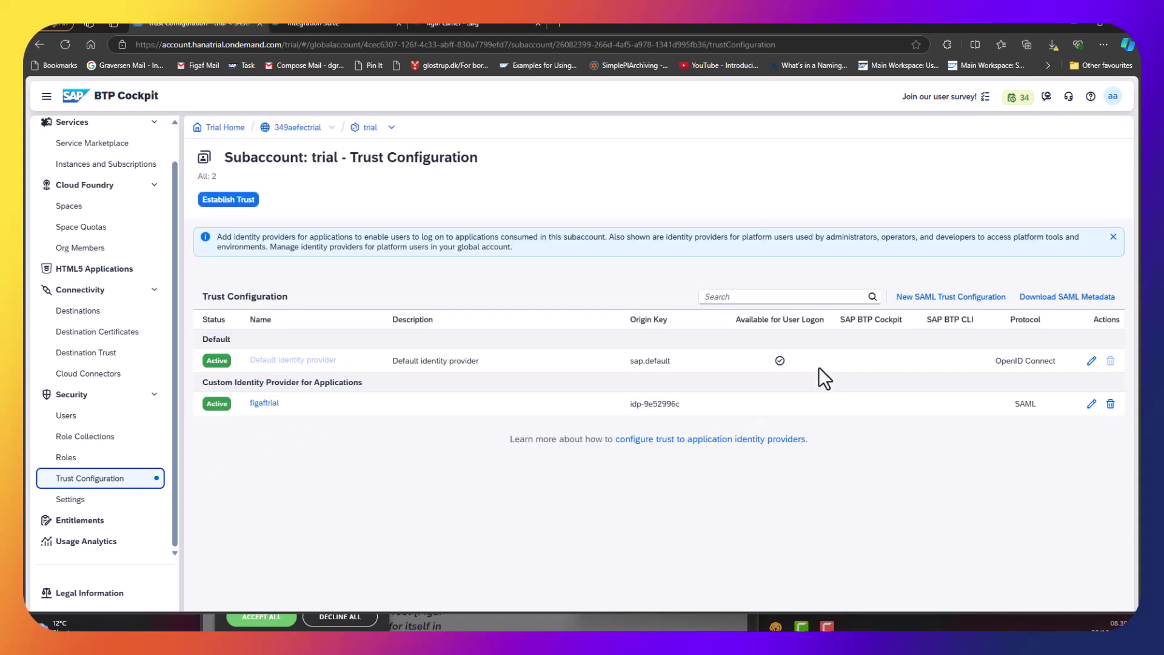
Create SAML trust 'figafcloud' from saml-349aefectrial-sp.xml, unavailable for user logon.
{"action": "left_click", "coordinate": [995, 297]}
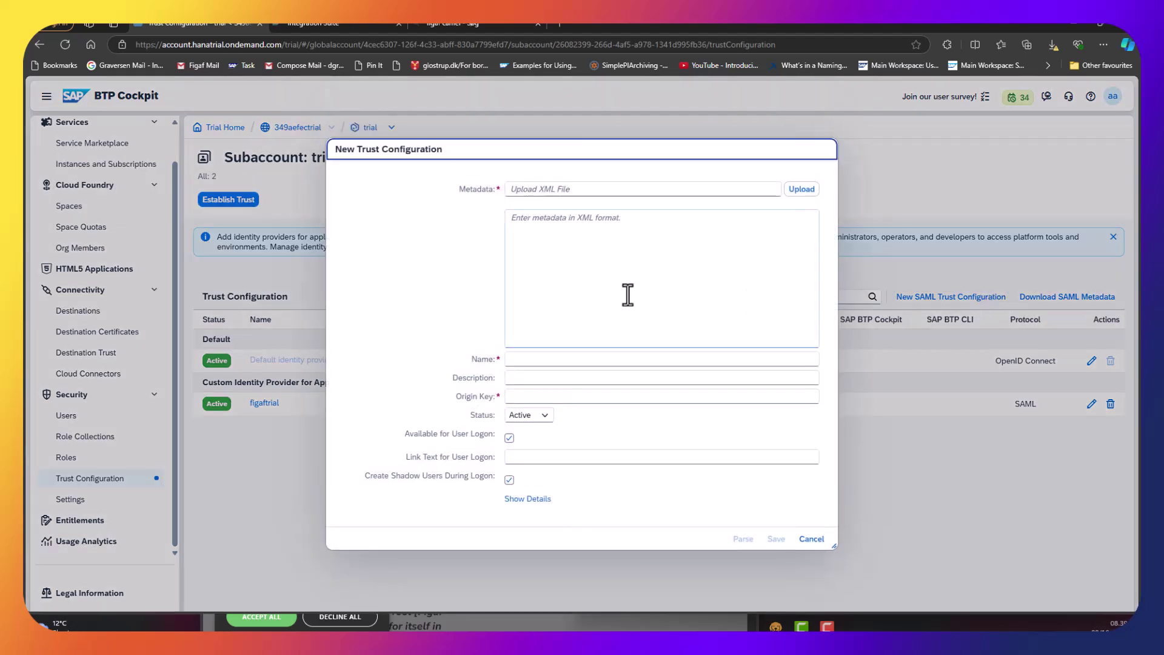
{"action": "left_click", "coordinate": [788, 189]}
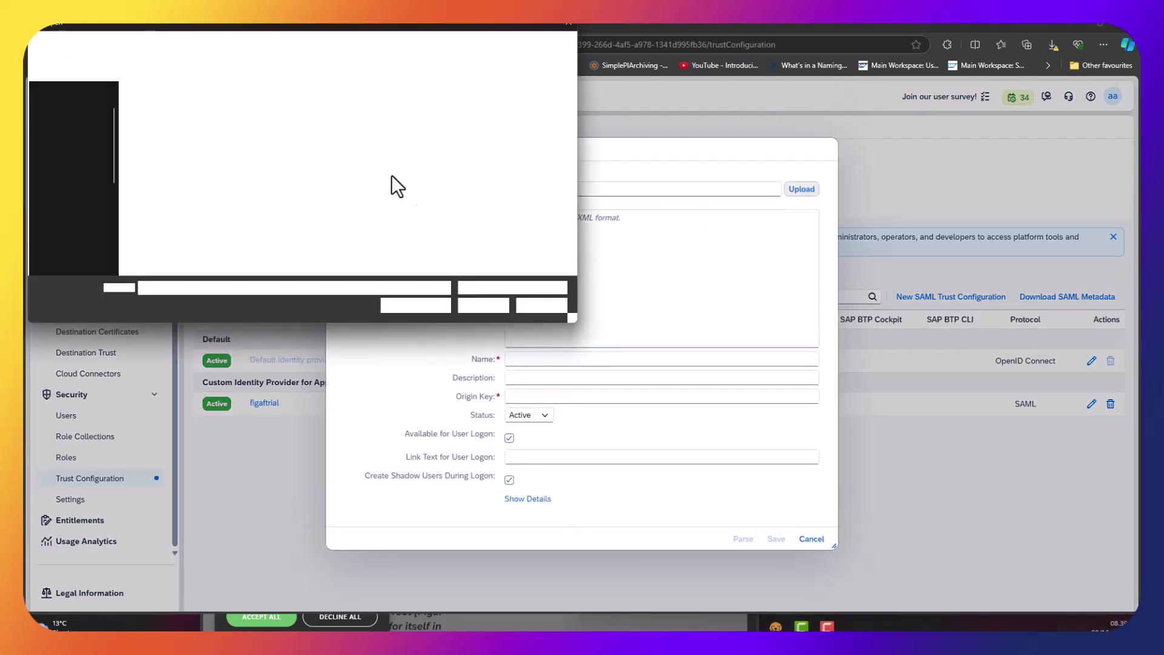
{"action": "double_click", "coordinate": [216, 132]}
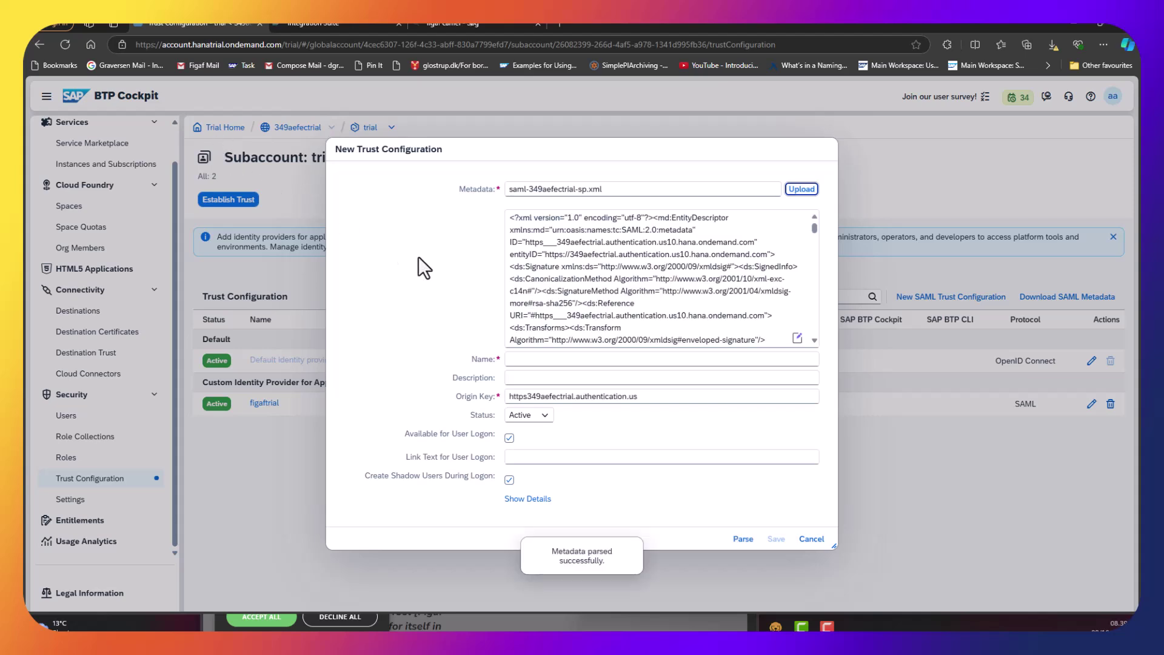
{"action": "left_click", "coordinate": [554, 359]}
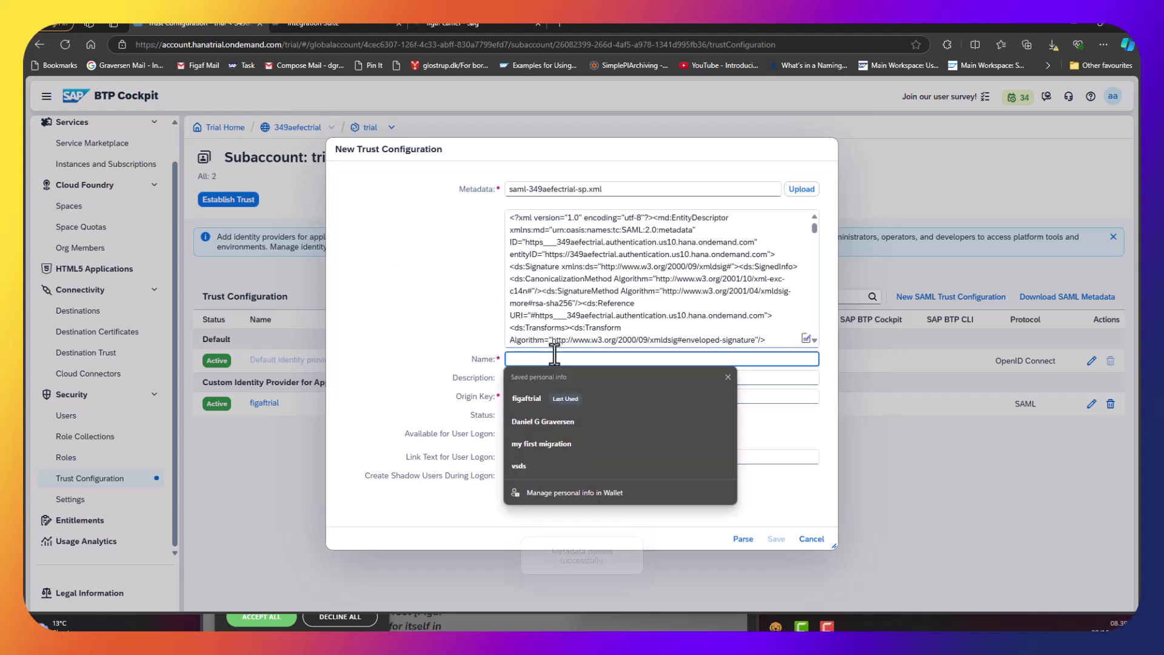
{"action": "type", "text": "figaf"}
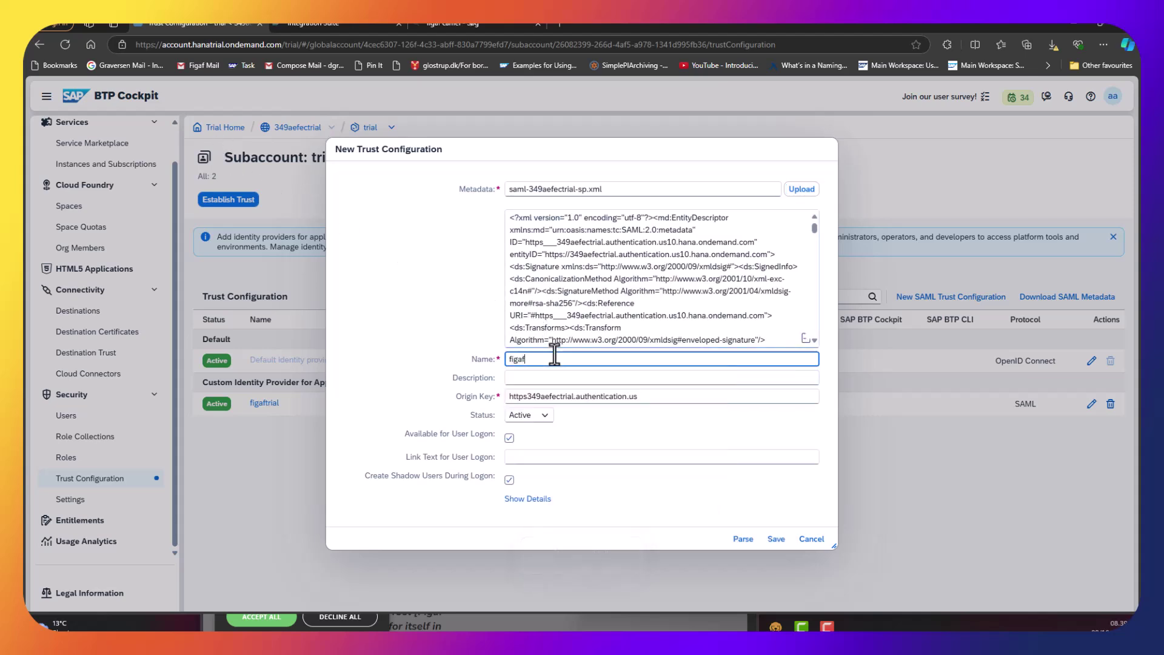
{"action": "type", "text": "cloud"}
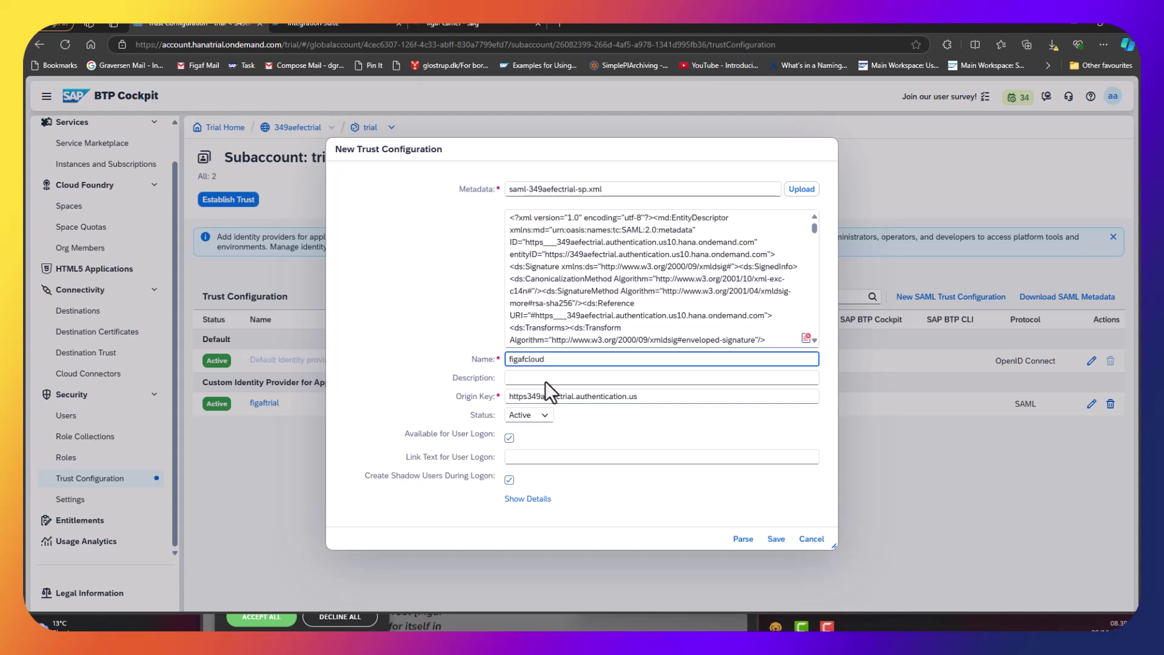
{"action": "left_click", "coordinate": [509, 438]}
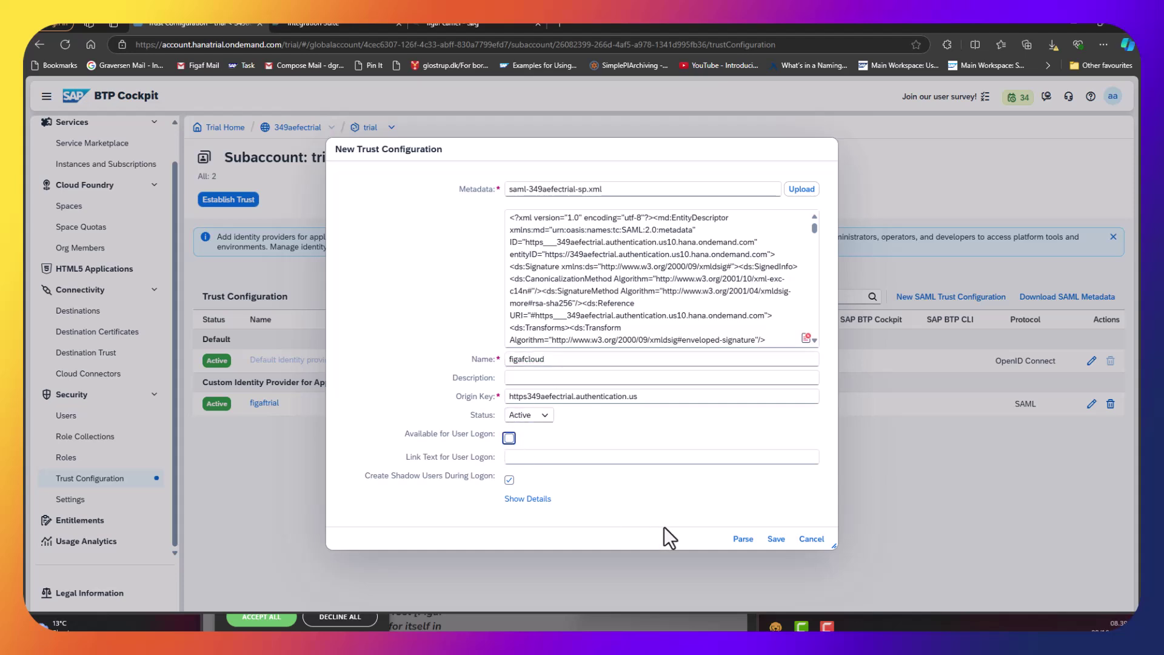
{"action": "left_click", "coordinate": [776, 539]}
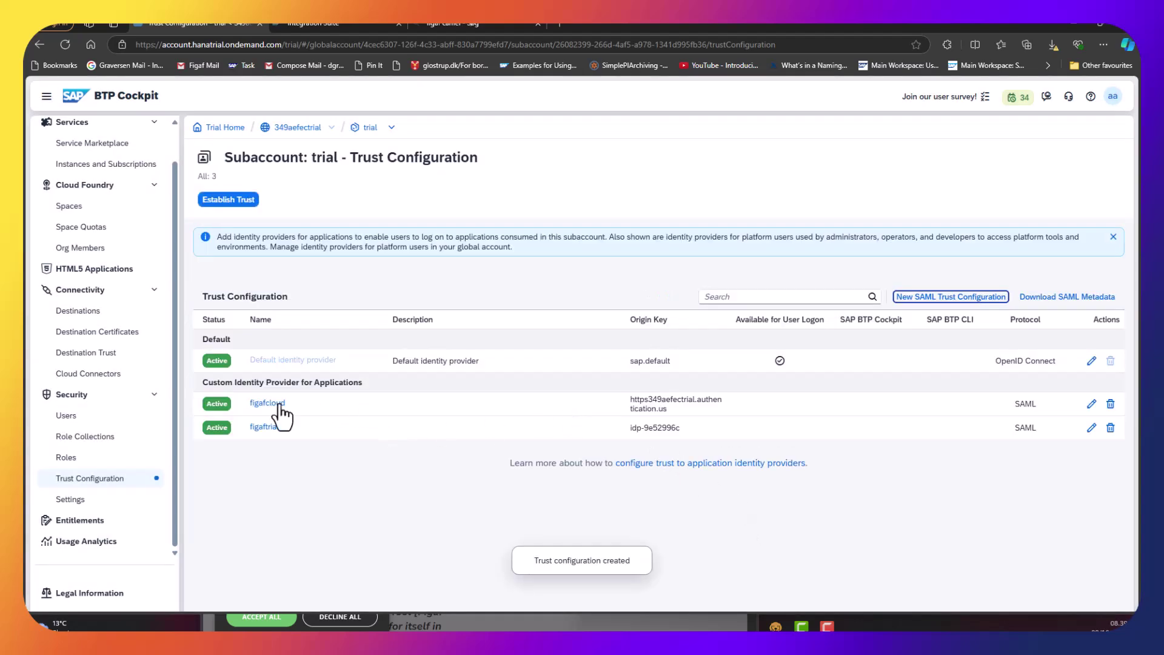
{"action": "double_click", "coordinate": [266, 403]}
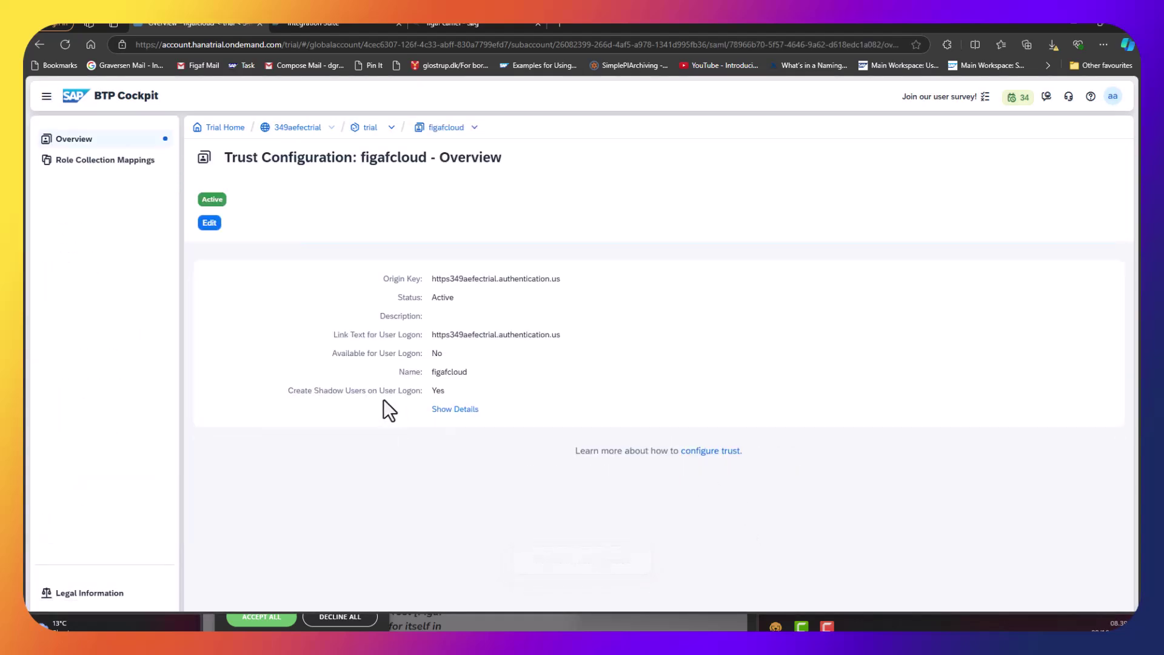
Map the PI_Administrator role collection to attribute Groups with value Admin.
{"action": "left_click", "coordinate": [122, 165]}
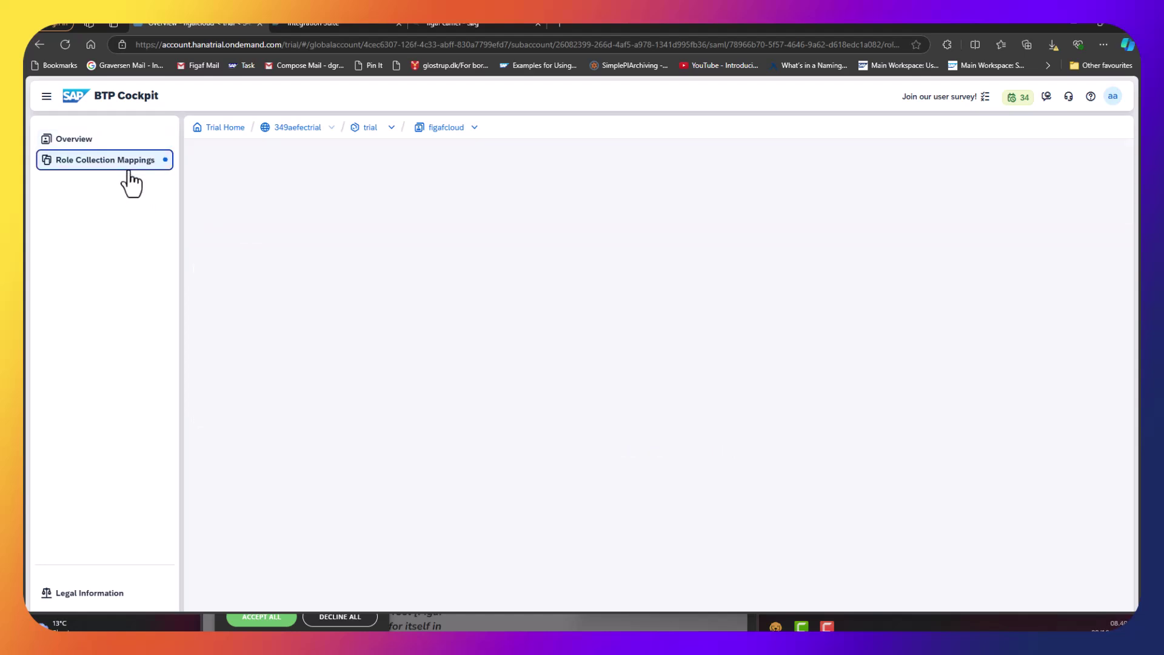
{"action": "left_click", "coordinate": [251, 201]}
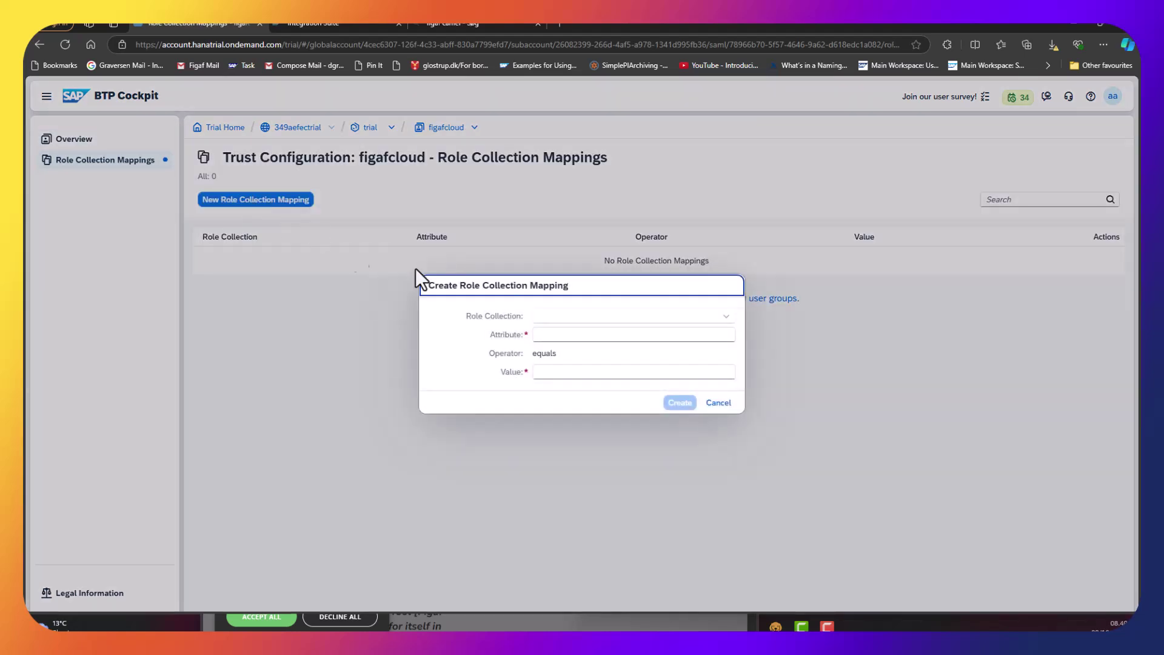
{"action": "left_click", "coordinate": [573, 319]}
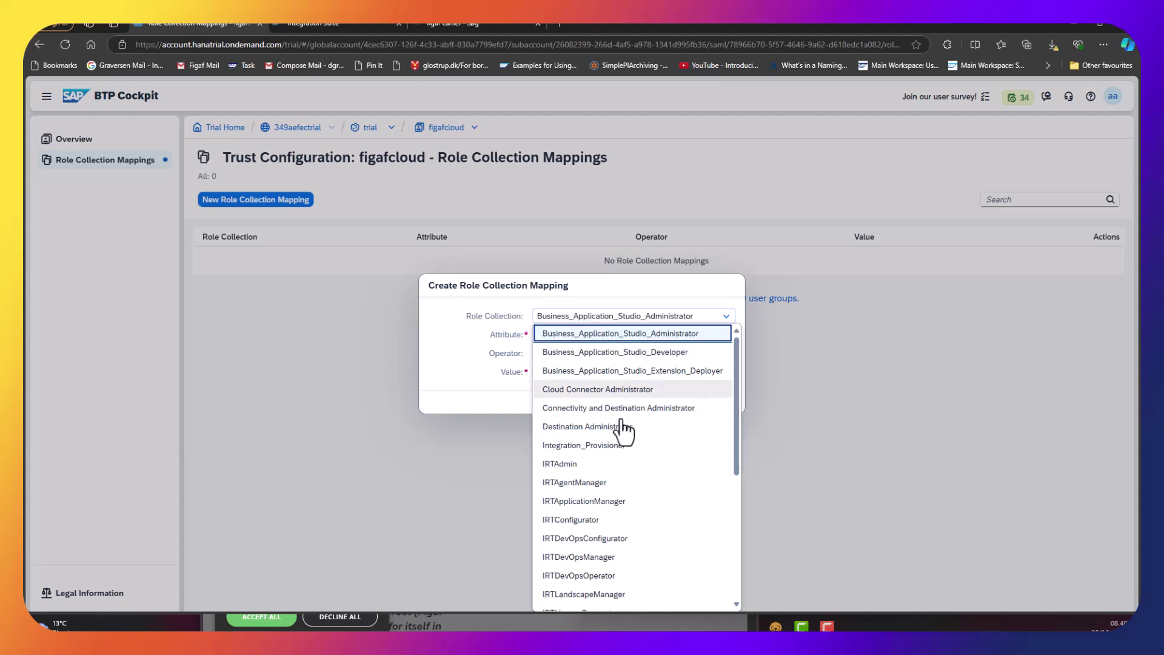
{"action": "scroll", "coordinate": [613, 446], "scroll_direction": "down", "scroll_amount": 5}
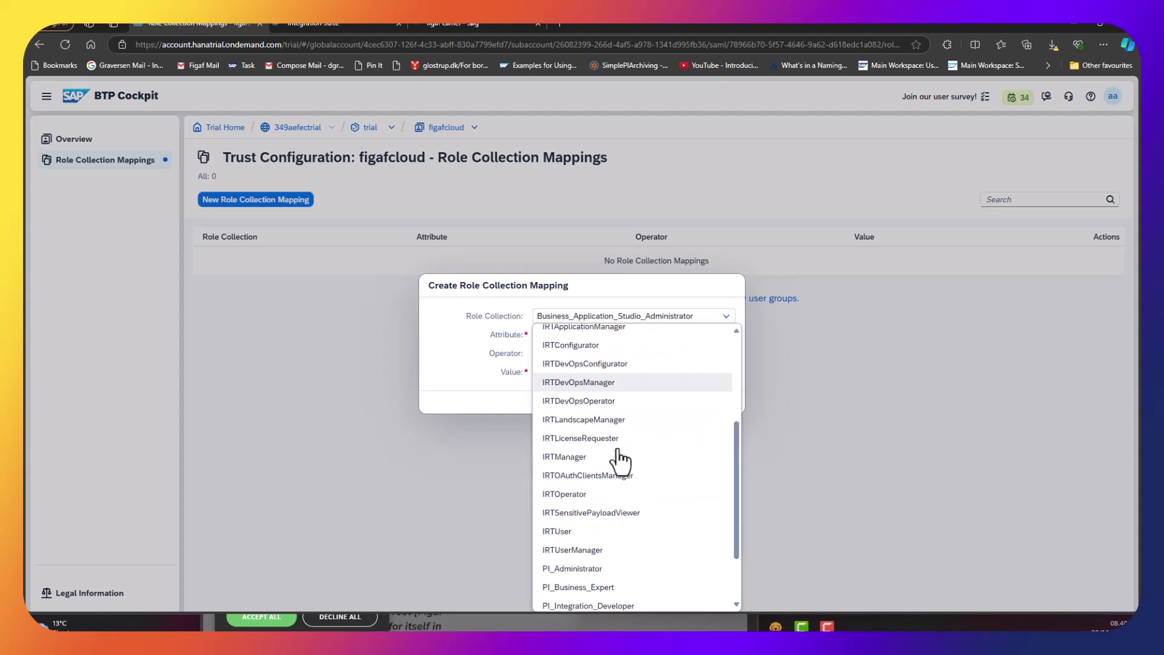
{"action": "left_click", "coordinate": [622, 489]}
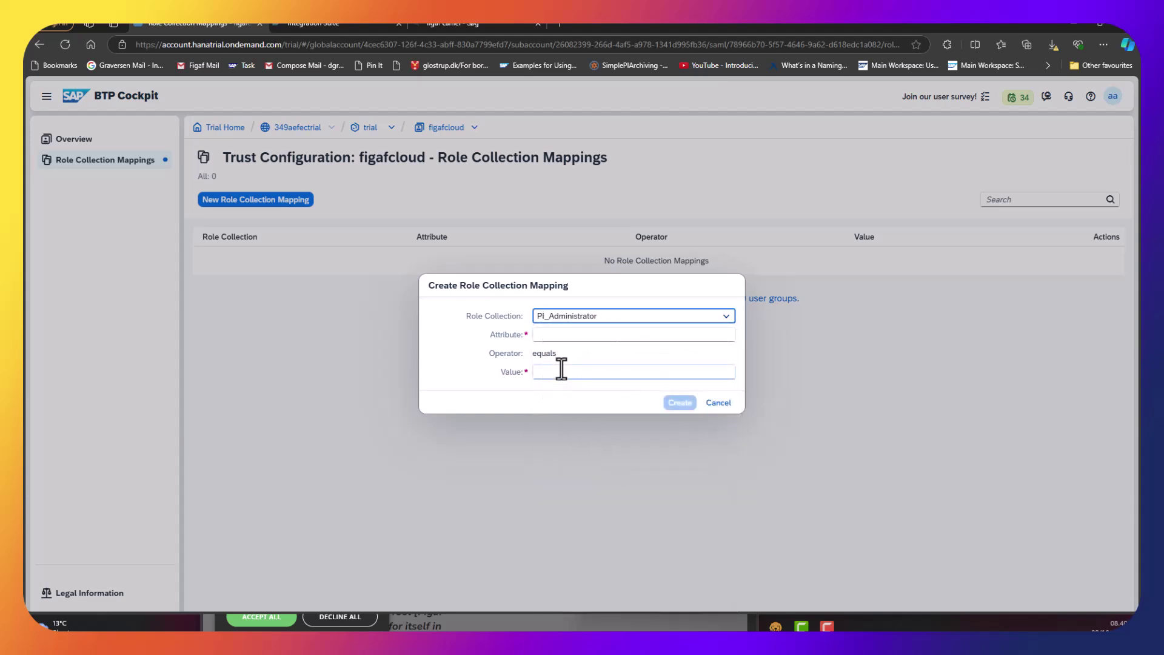
{"action": "left_click", "coordinate": [570, 334]}
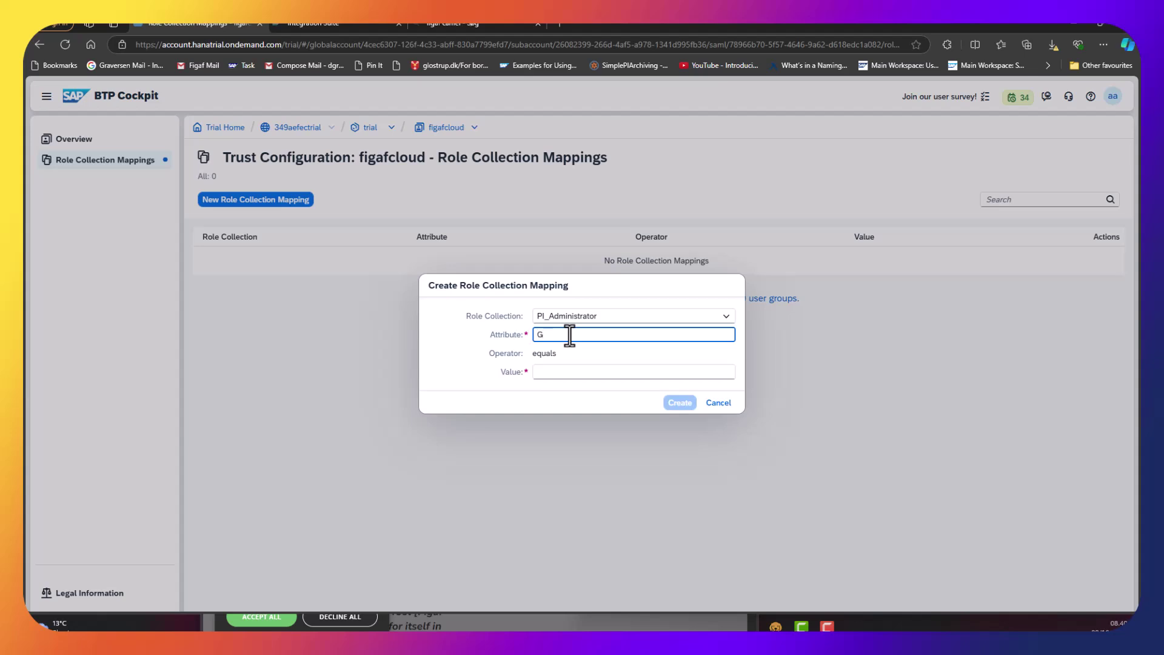
{"action": "type", "text": "Groups"}
{"action": "key", "text": "Tab"}
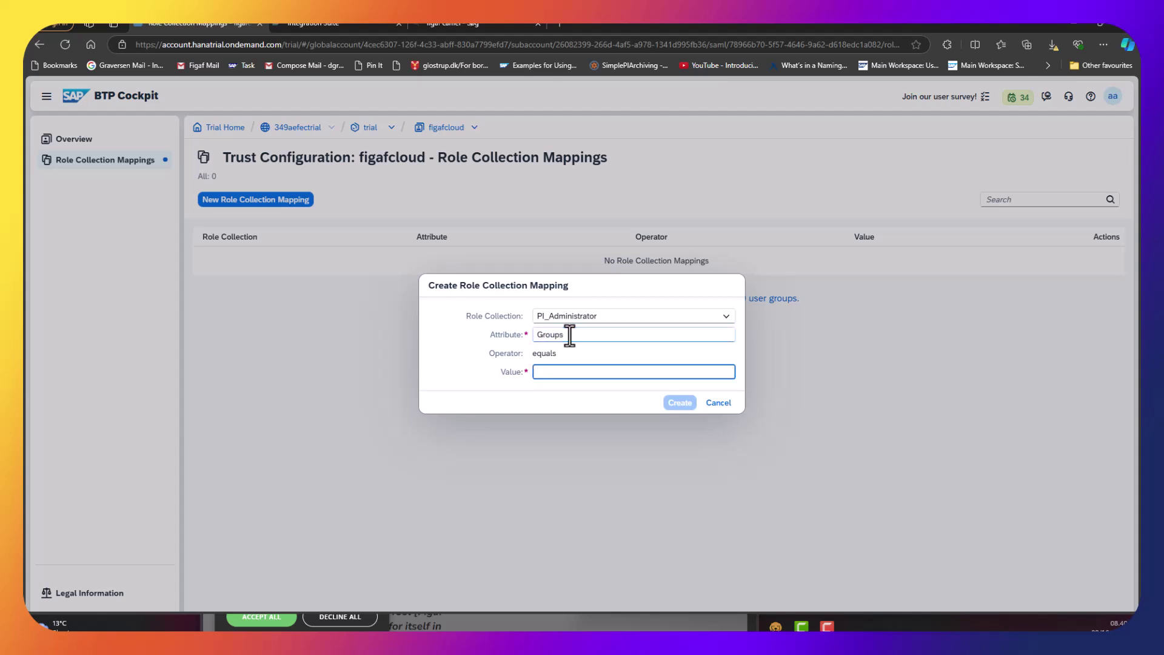
{"action": "type", "text": "ADm"}
{"action": "double_click", "coordinate": [570, 335]}
{"action": "left_click", "coordinate": [682, 405]}
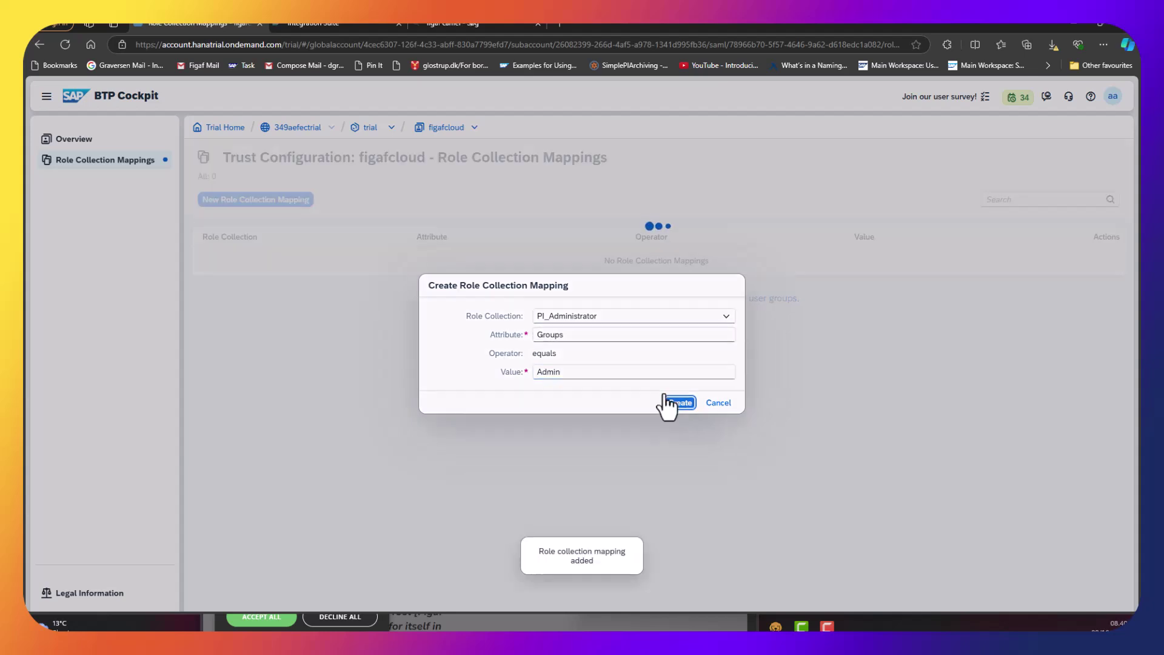
Map the PI_Business_Expert role collection to Groups equals Admin.
{"action": "left_click", "coordinate": [278, 204]}
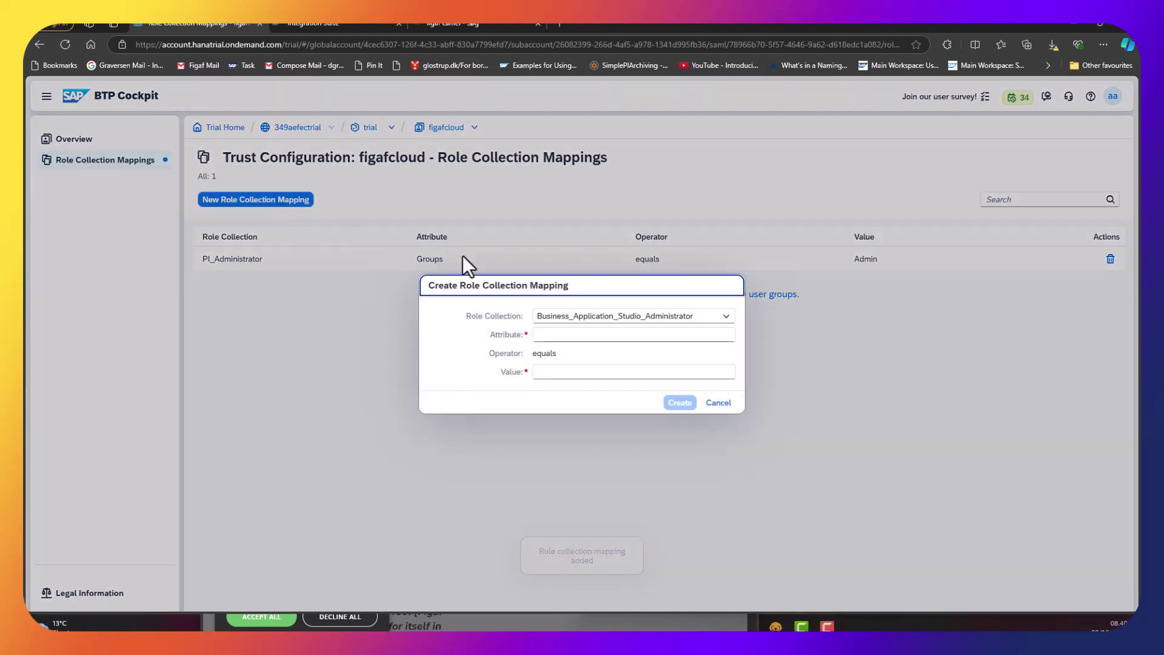
{"action": "left_click", "coordinate": [606, 323]}
{"action": "scroll", "coordinate": [613, 522], "scroll_direction": "down", "scroll_amount": 5}
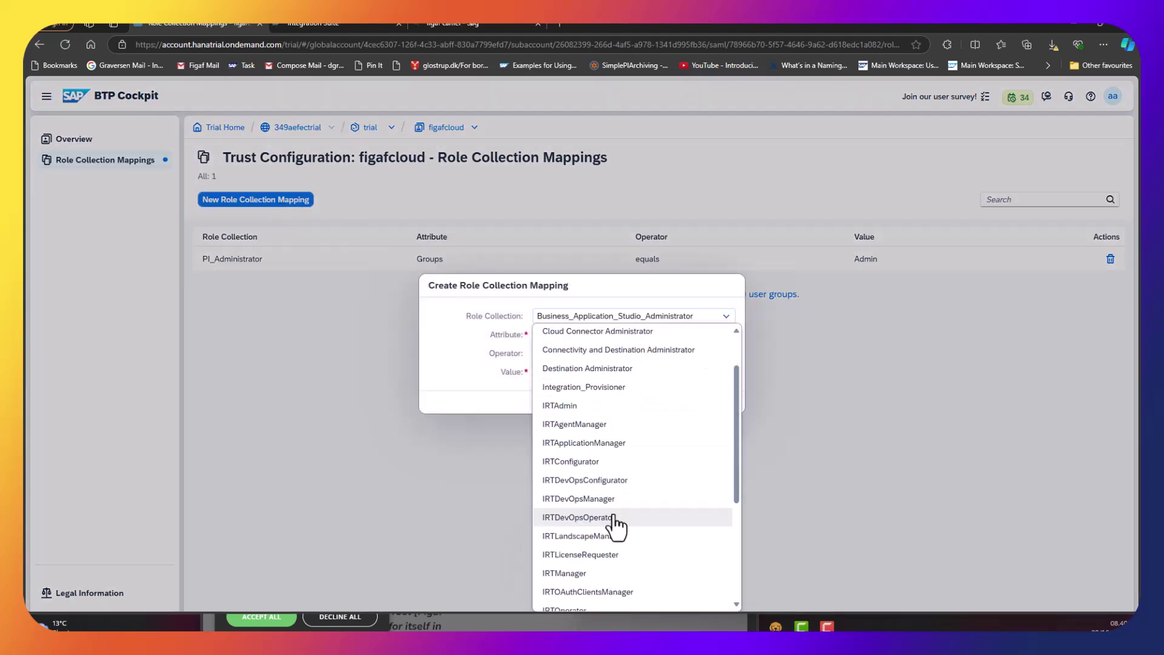
{"action": "scroll", "coordinate": [615, 522], "scroll_direction": "up", "scroll_amount": 5}
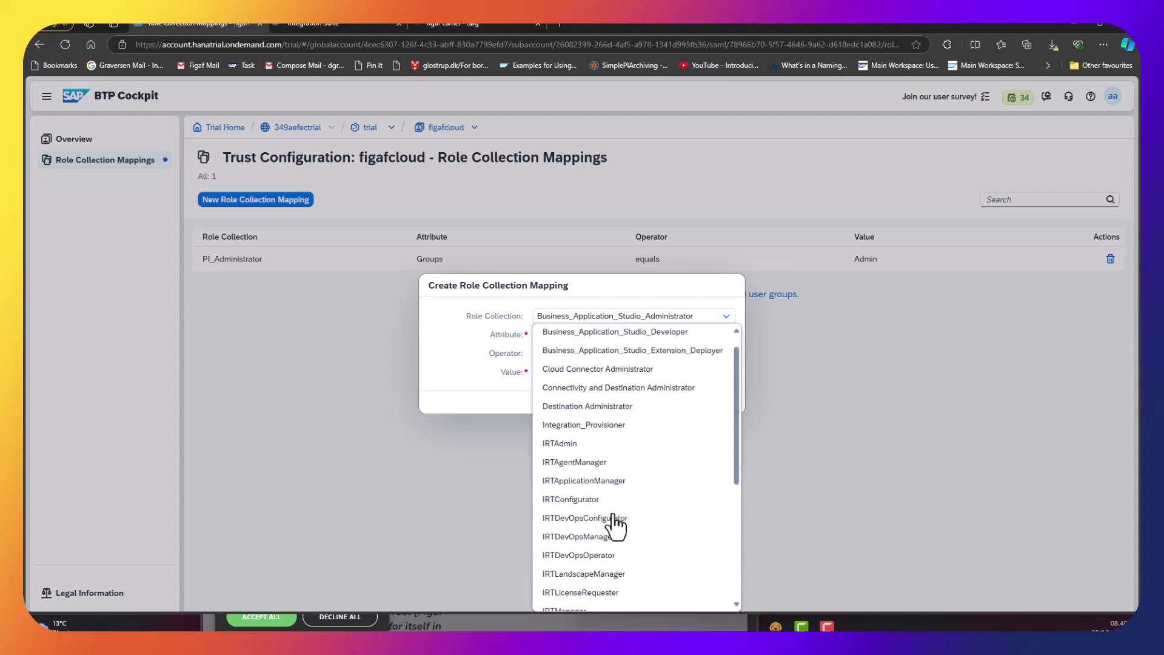
{"action": "scroll", "coordinate": [614, 521], "scroll_direction": "down", "scroll_amount": 6}
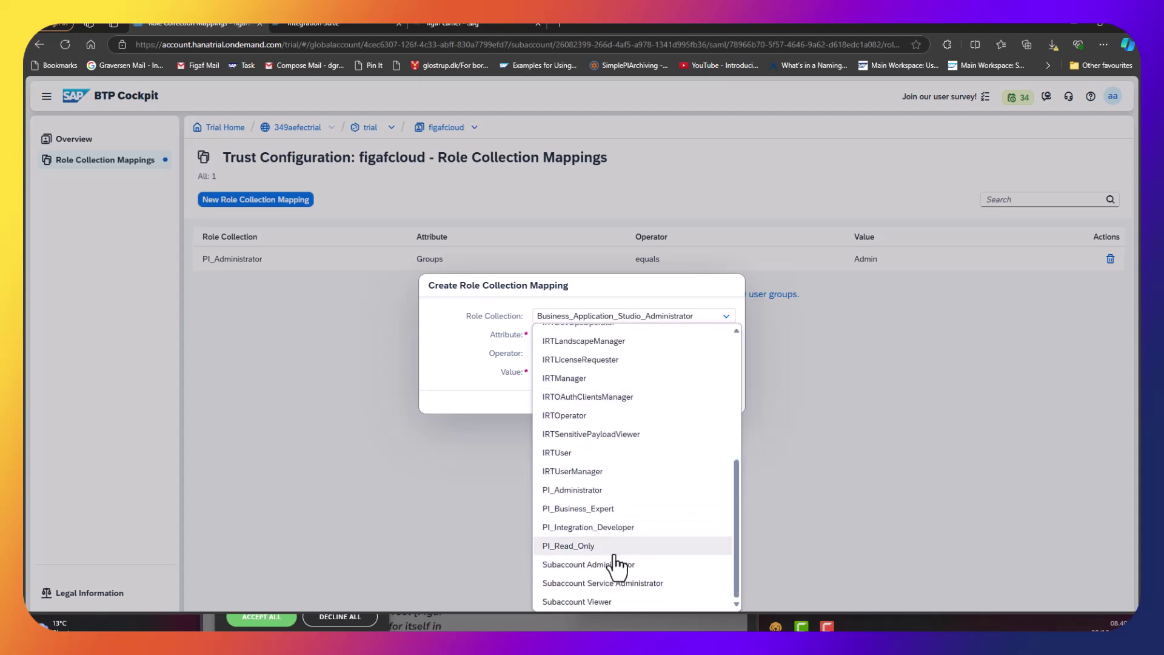
{"action": "left_click", "coordinate": [587, 514]}
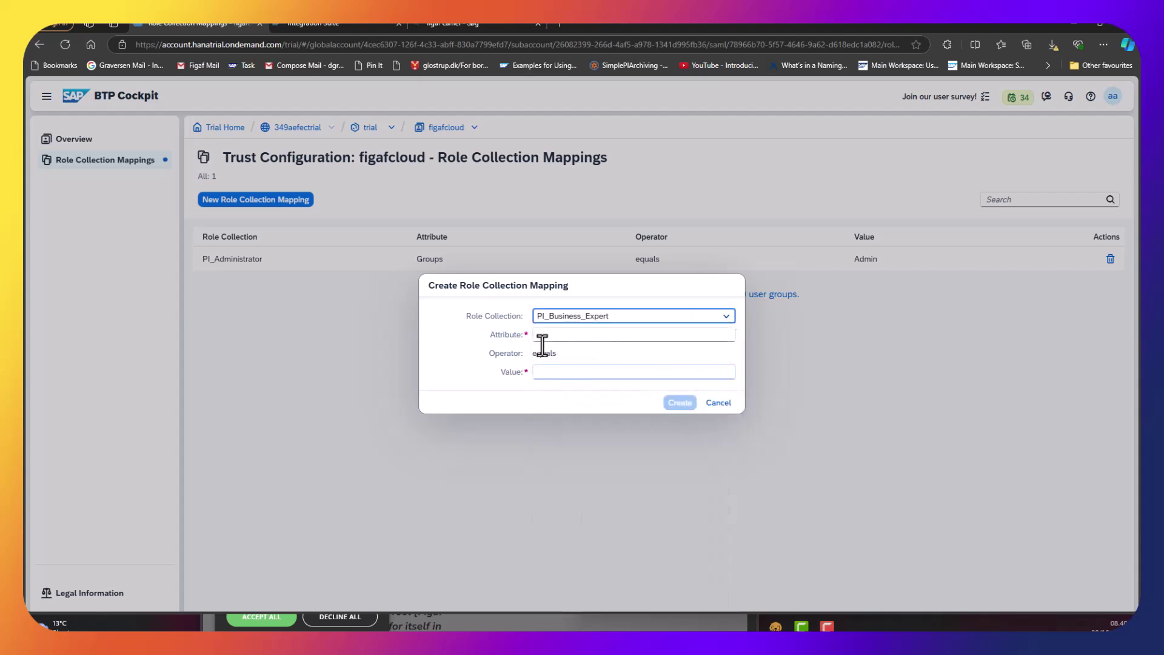
{"action": "left_click", "coordinate": [549, 336]}
{"action": "key", "text": "Tab"}
{"action": "type", "text": "Adm"}
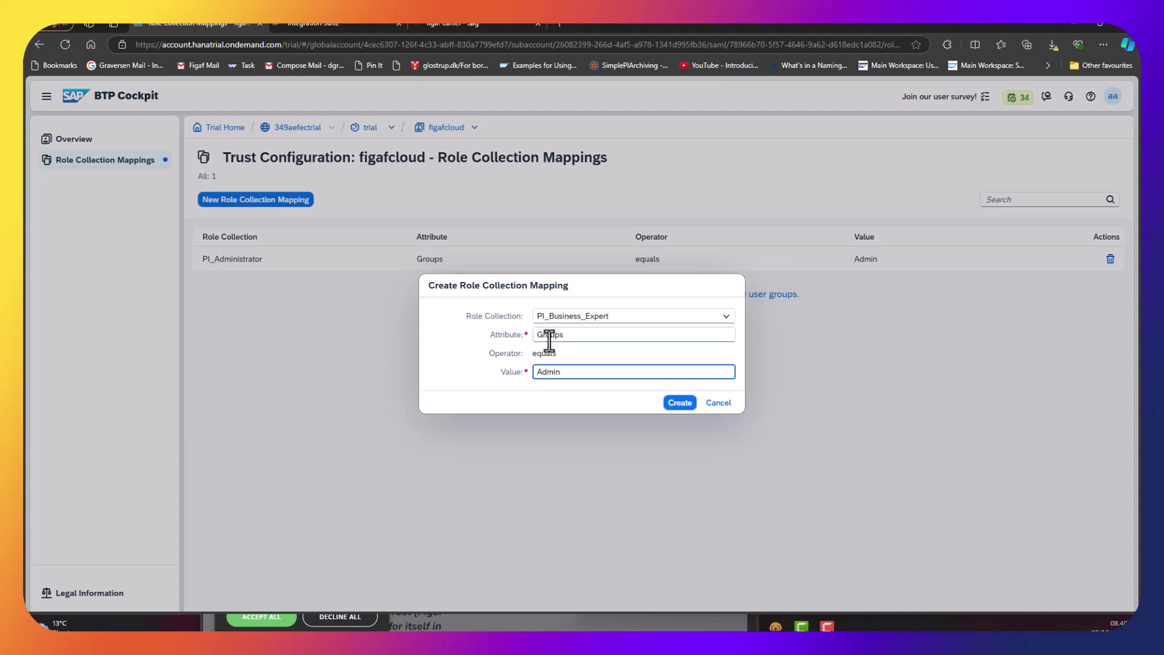
{"action": "left_click", "coordinate": [682, 403]}
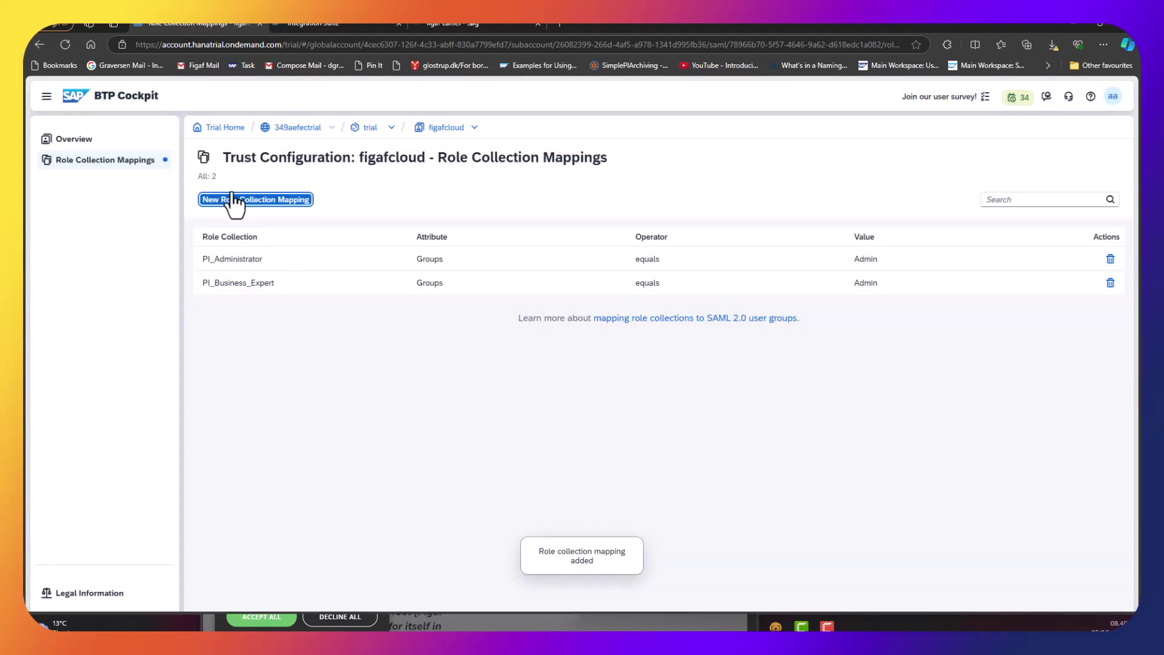
Map the PI_Integration_Developer role collection to Groups equals Admin.
{"action": "left_click", "coordinate": [236, 201]}
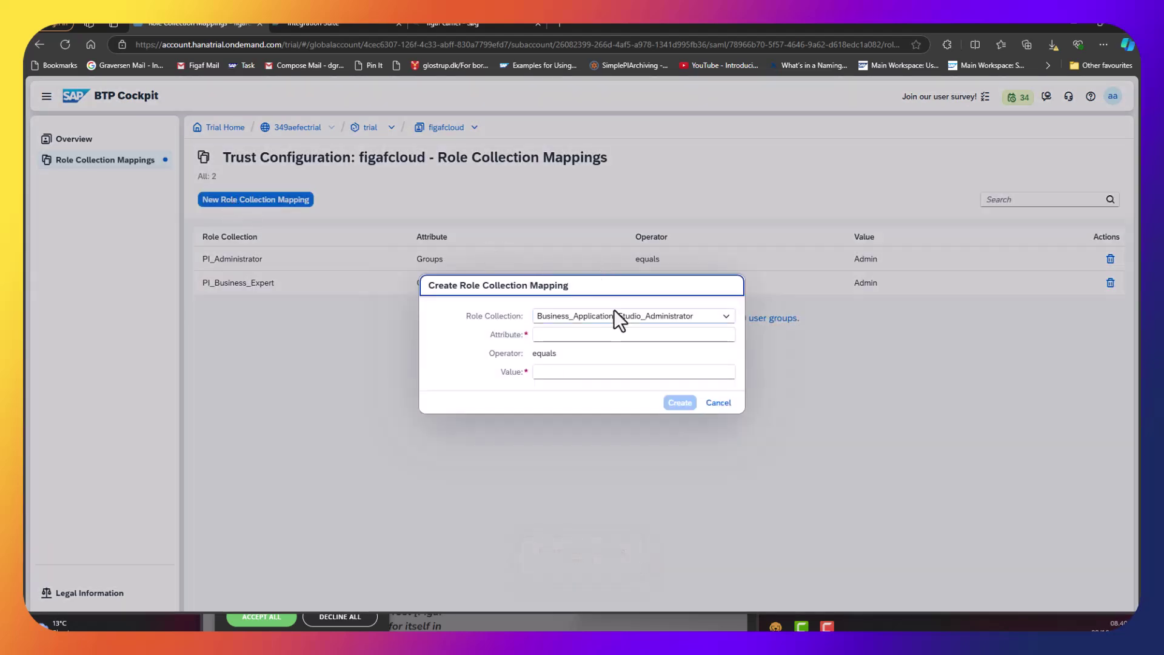
{"action": "left_click", "coordinate": [613, 315]}
{"action": "key", "text": "p"}
{"action": "key", "text": "Down"}
{"action": "key", "text": "Down"}
{"action": "key", "text": "Return"}
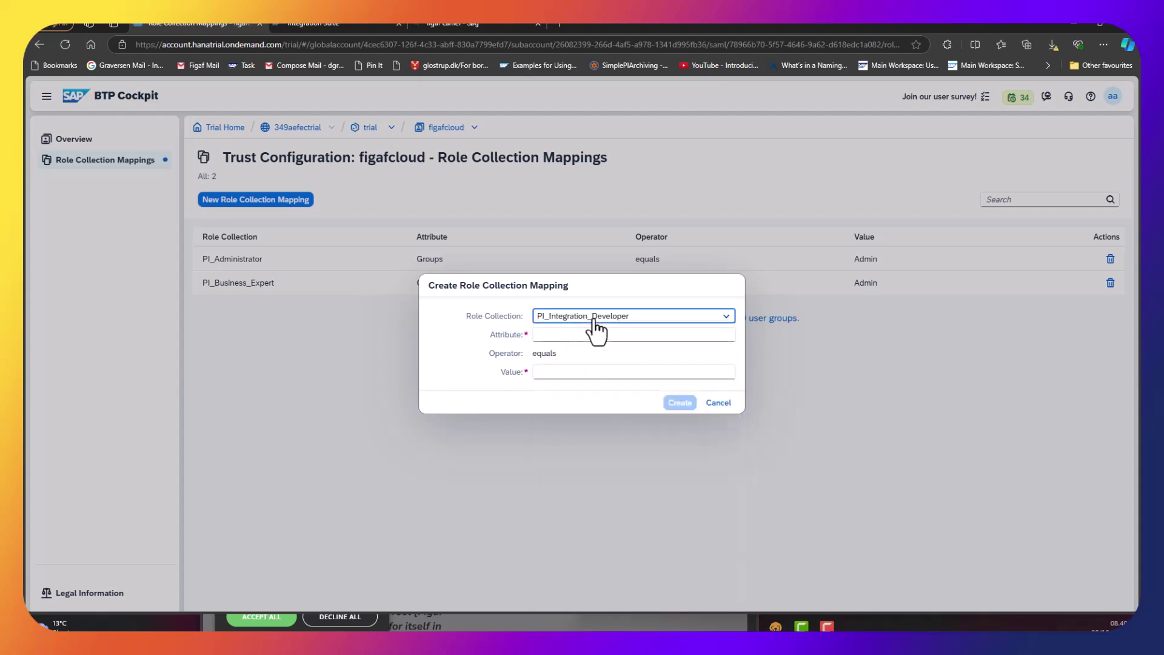
{"action": "left_click", "coordinate": [581, 334]}
{"action": "type", "text": "Groups"}
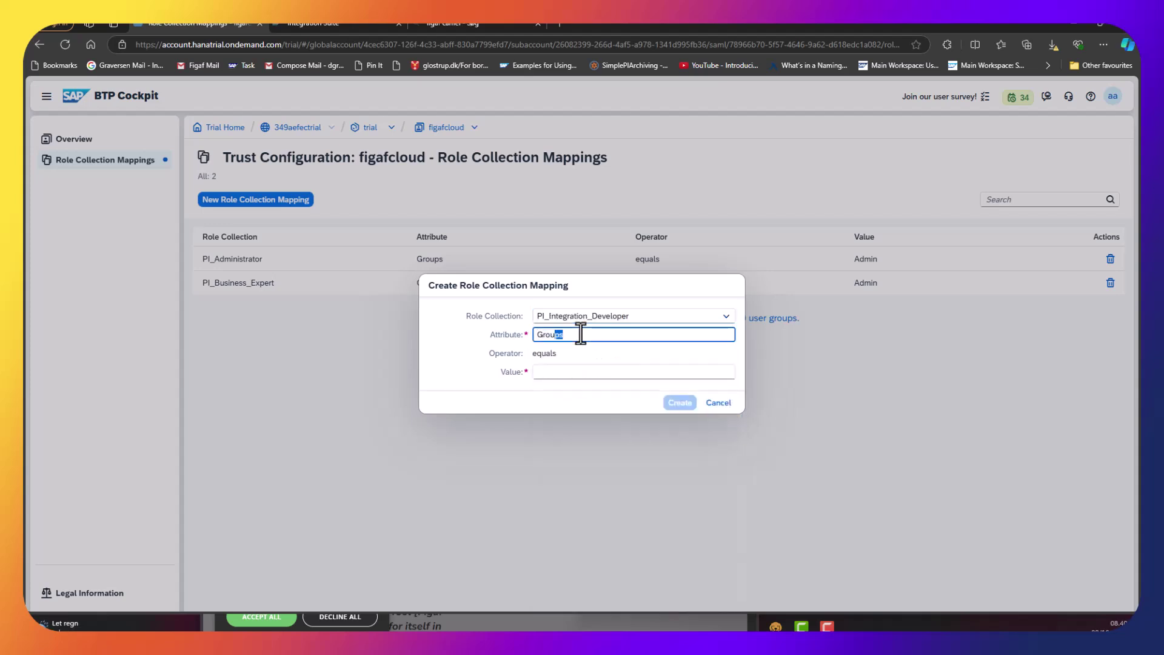
{"action": "key", "text": "Tab"}
{"action": "type", "text": "Ad"}
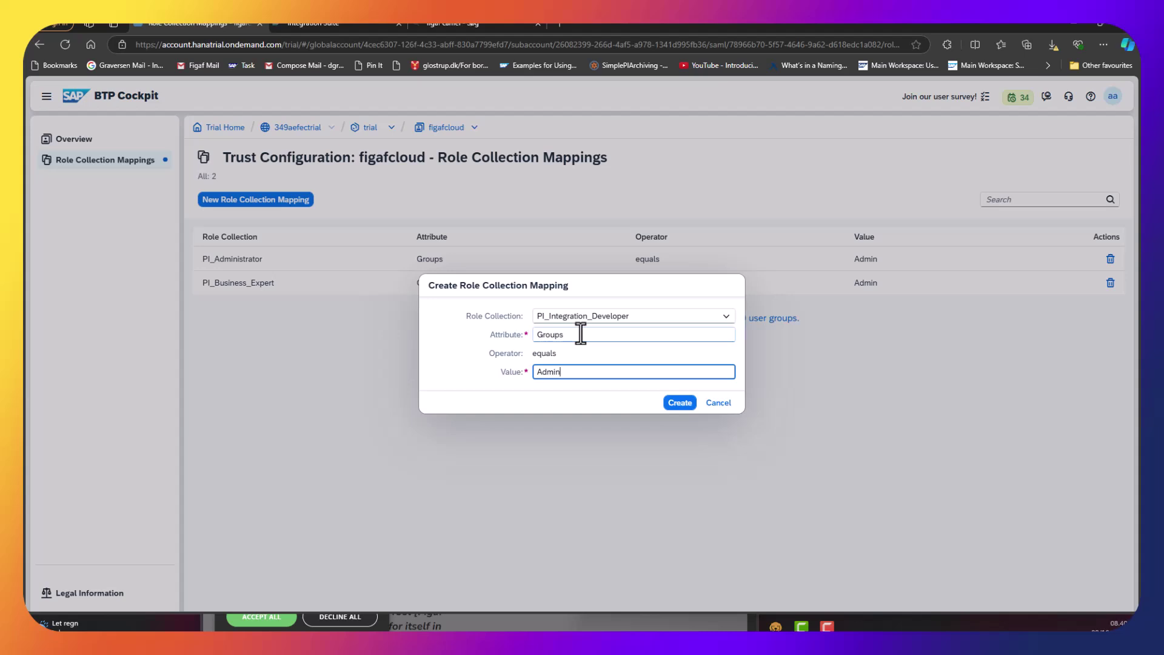
{"action": "left_click", "coordinate": [675, 403]}
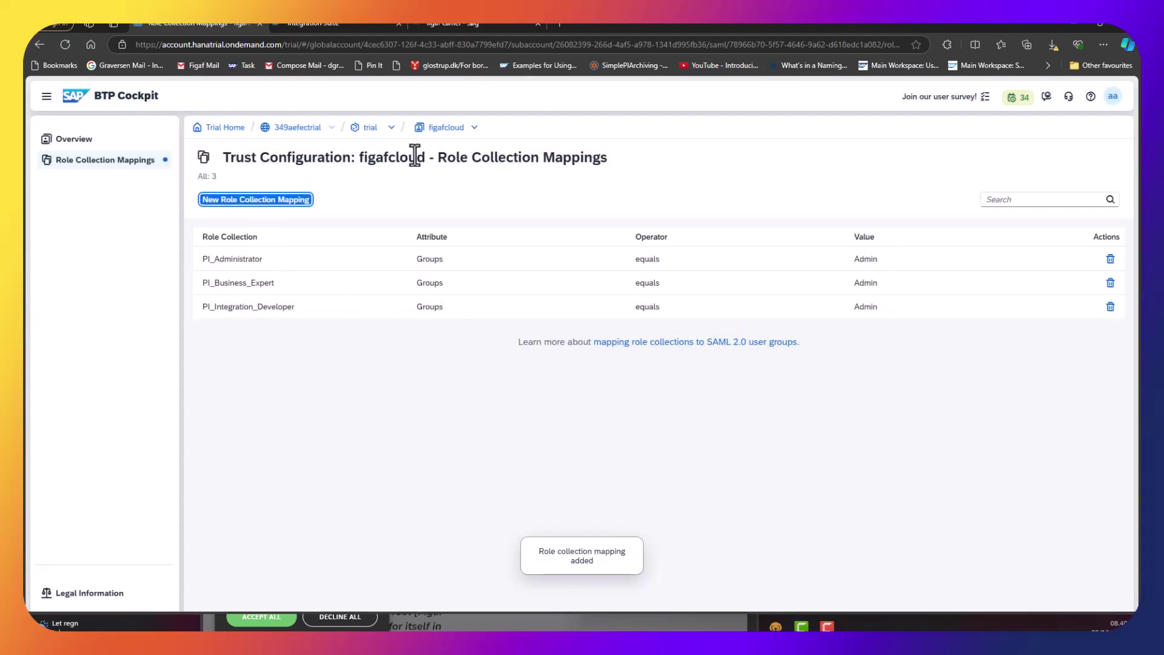
Download the trial subaccount's SAML metadata from Trust Configuration and keep the file despite the browser warning.
{"action": "double_click", "coordinate": [371, 128]}
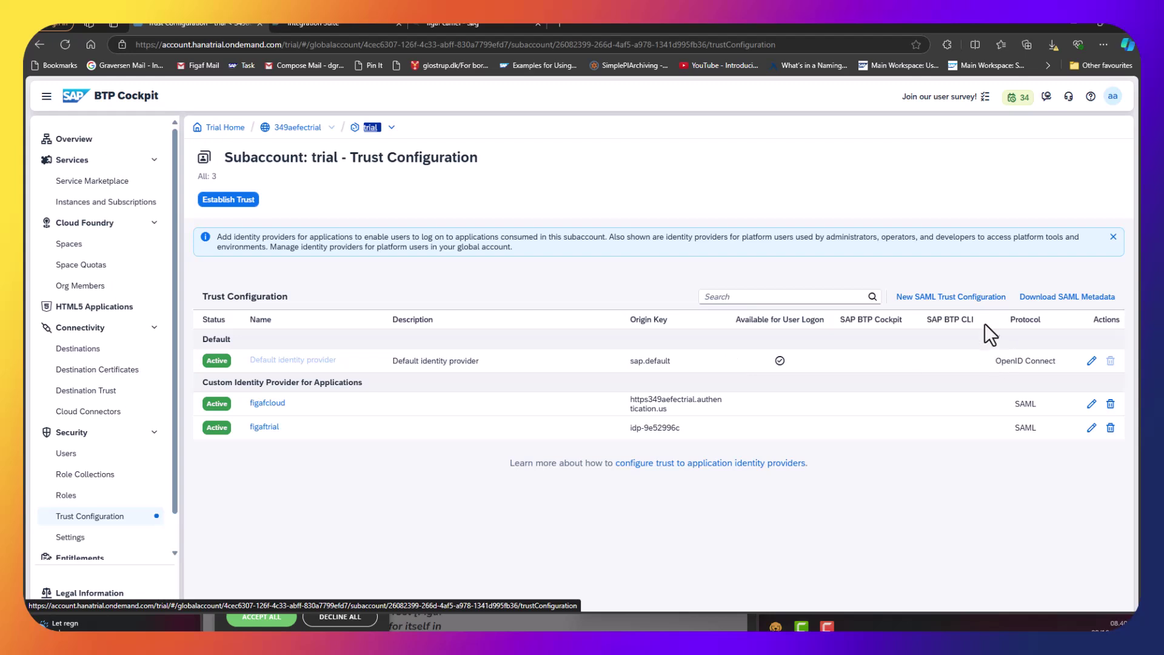
{"action": "left_click", "coordinate": [1054, 297]}
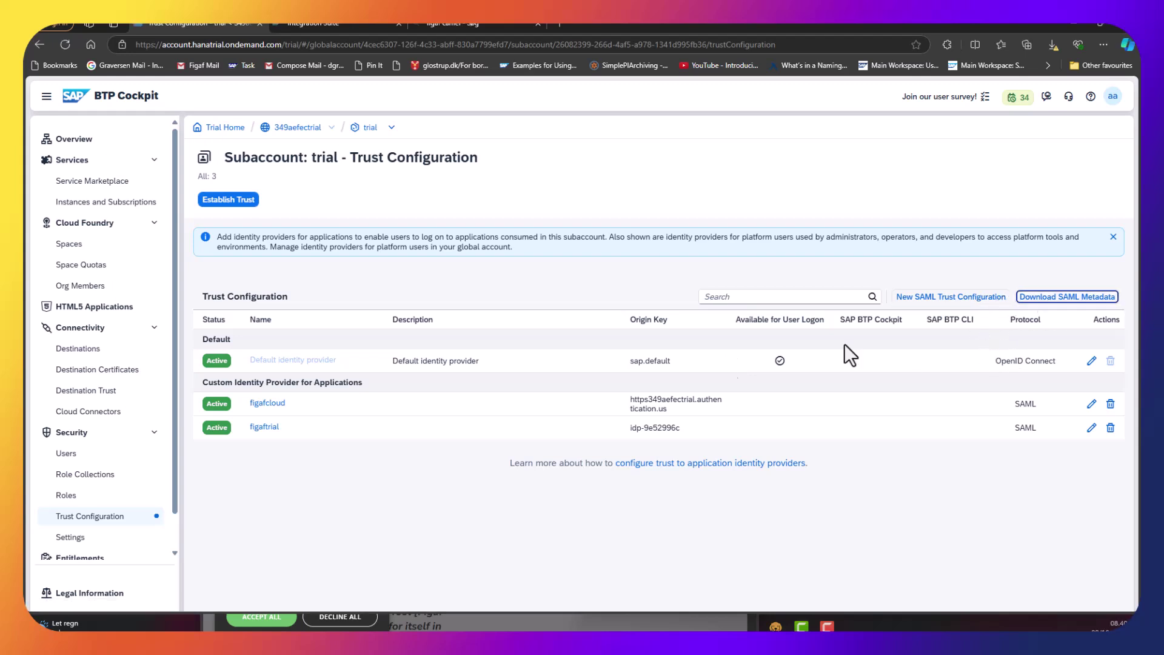
{"action": "left_click", "coordinate": [915, 112]}
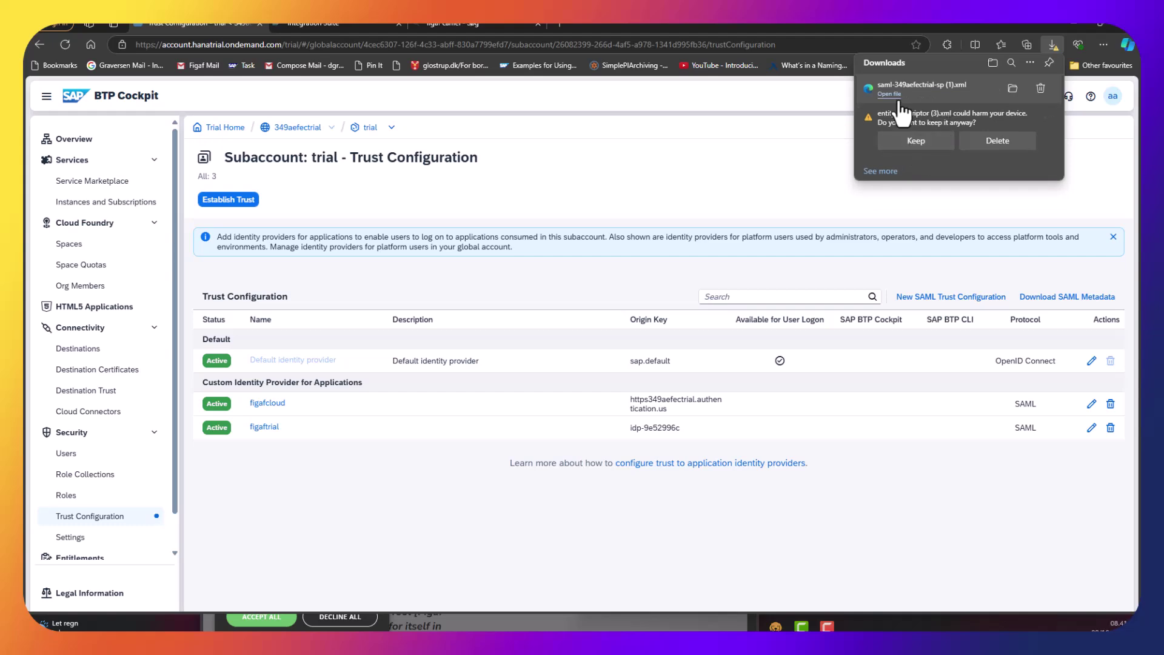
Copy the assertion consumer service Location URL from the downloaded metadata, then return to Figaf's Web API configuration.
{"action": "left_click", "coordinate": [898, 94]}
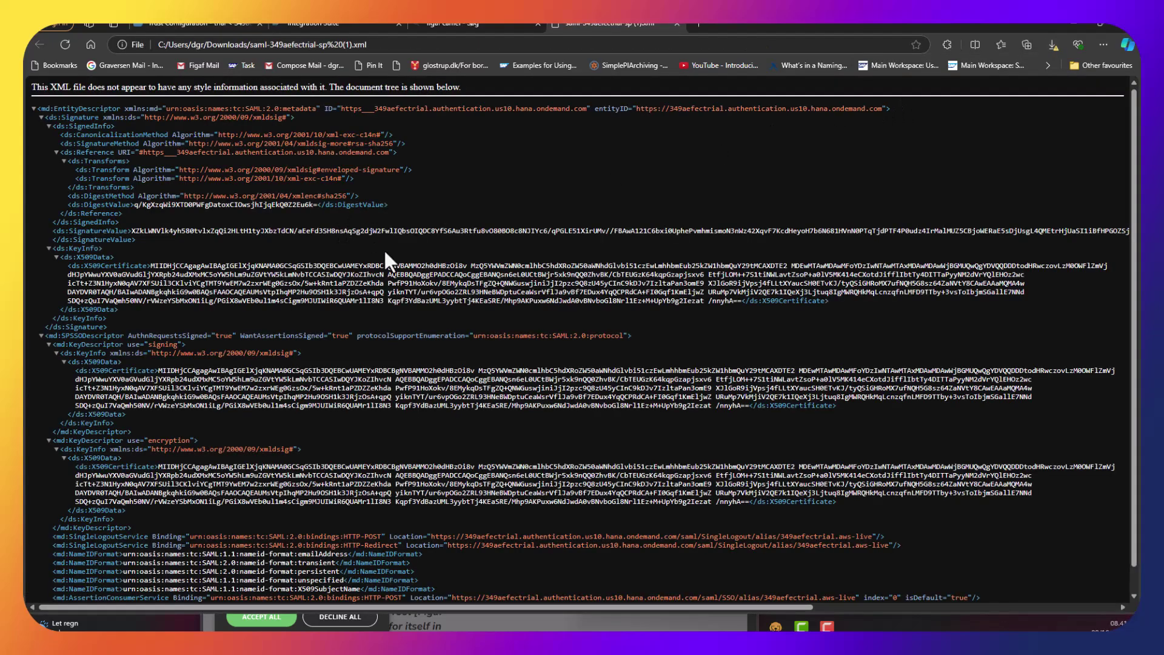
{"action": "scroll", "coordinate": [378, 243], "scroll_direction": "down", "scroll_amount": 1}
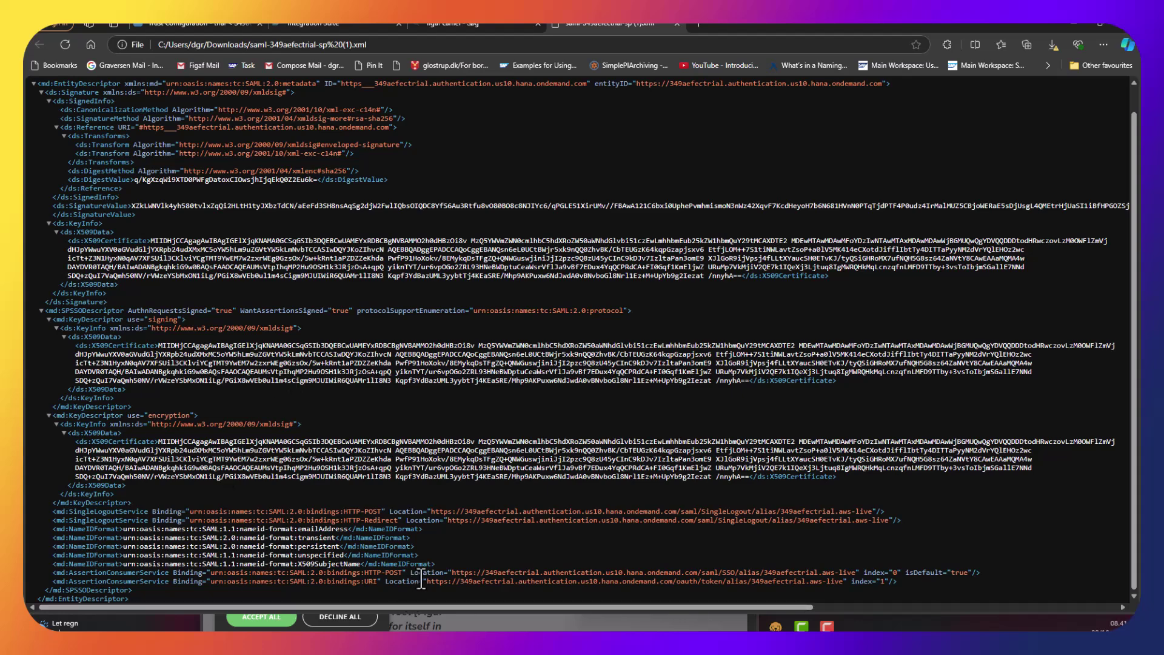
{"action": "left_click_drag", "start_coordinate": [452, 572], "coordinate": [473, 570]}
{"action": "left_click_drag", "start_coordinate": [547, 578], "coordinate": [857, 573]}
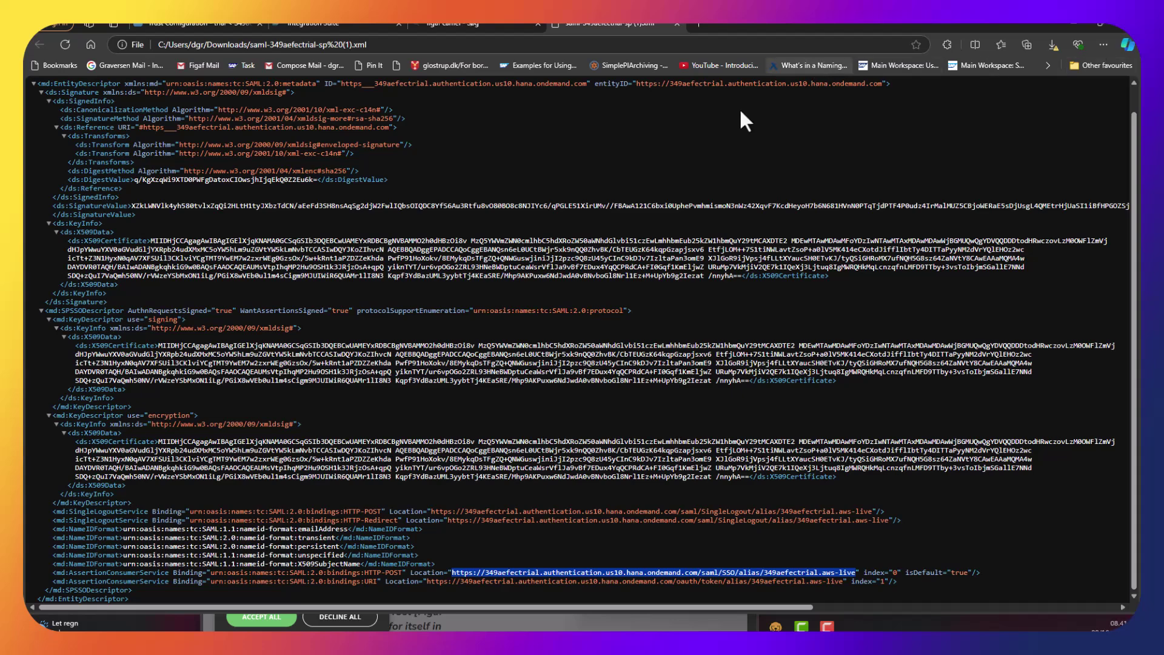
{"action": "key", "text": "alt+Tab"}
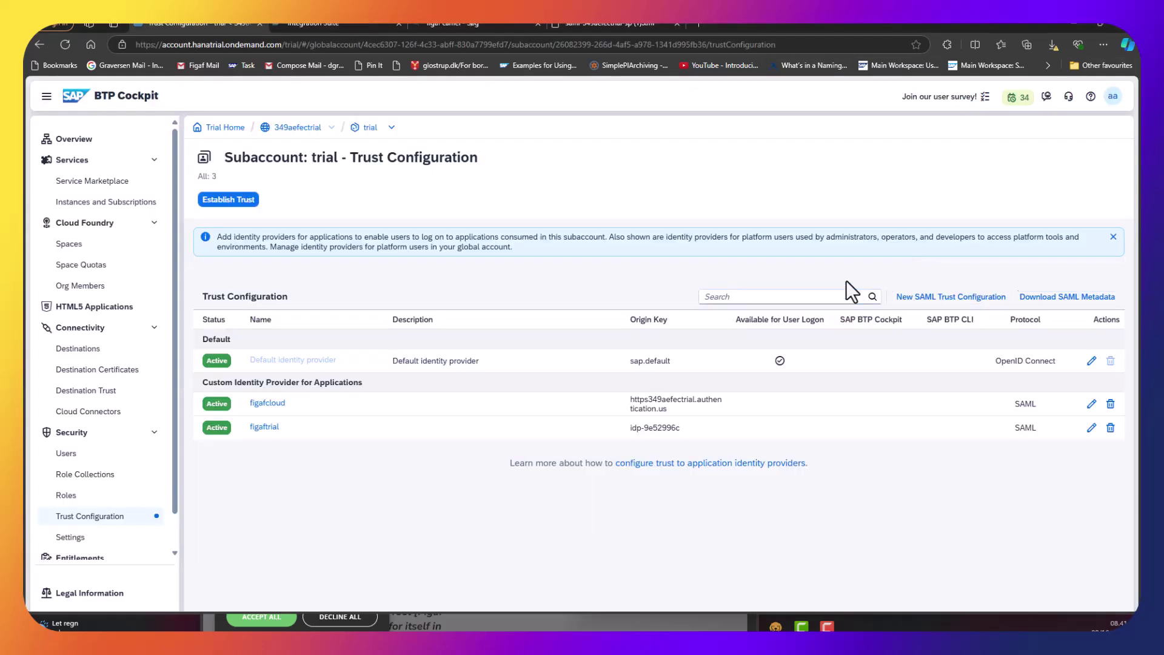
{"action": "key", "text": "alt+Tab"}
Paste the copied URL into SSO URL, select the Dev-CI CPI agent and test its configuration.
{"action": "left_click", "coordinate": [817, 389]}
{"action": "key", "text": "ctrl+v"}
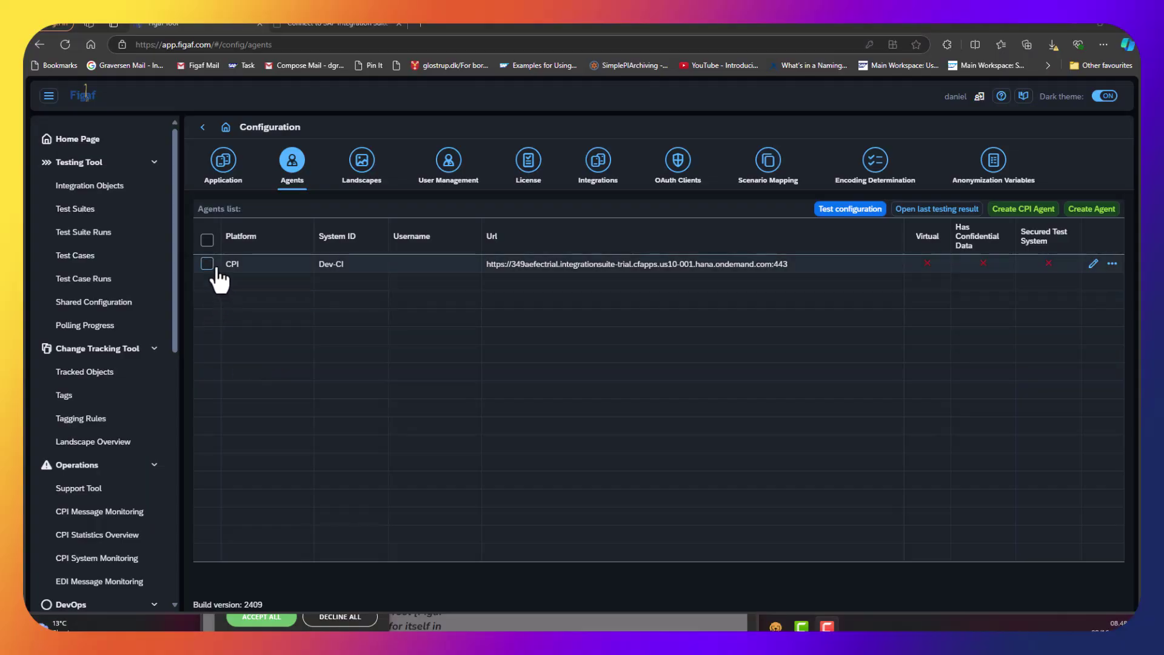
{"action": "left_click", "coordinate": [206, 265]}
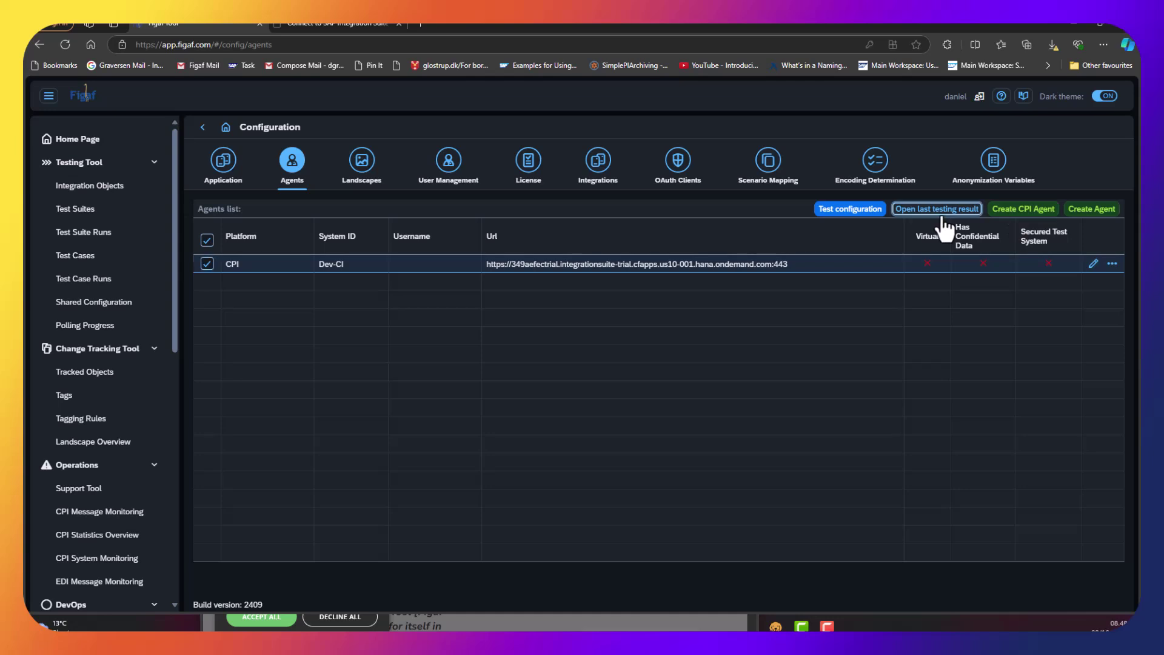
{"action": "left_click", "coordinate": [846, 209]}
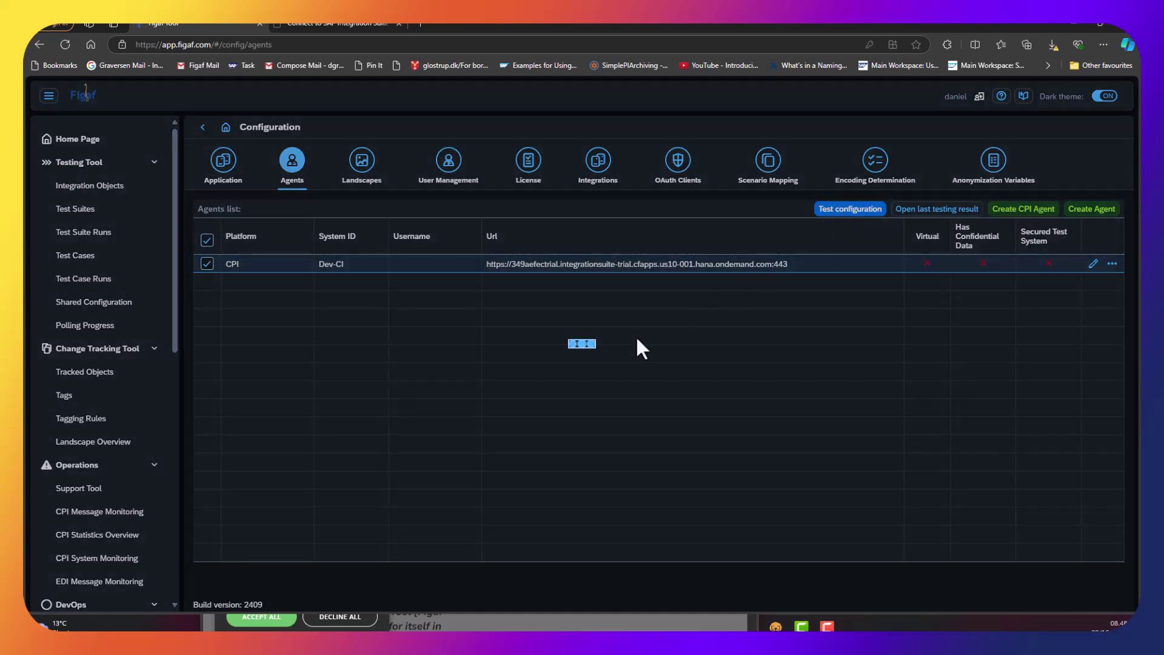
{"action": "left_click", "coordinate": [658, 417]}
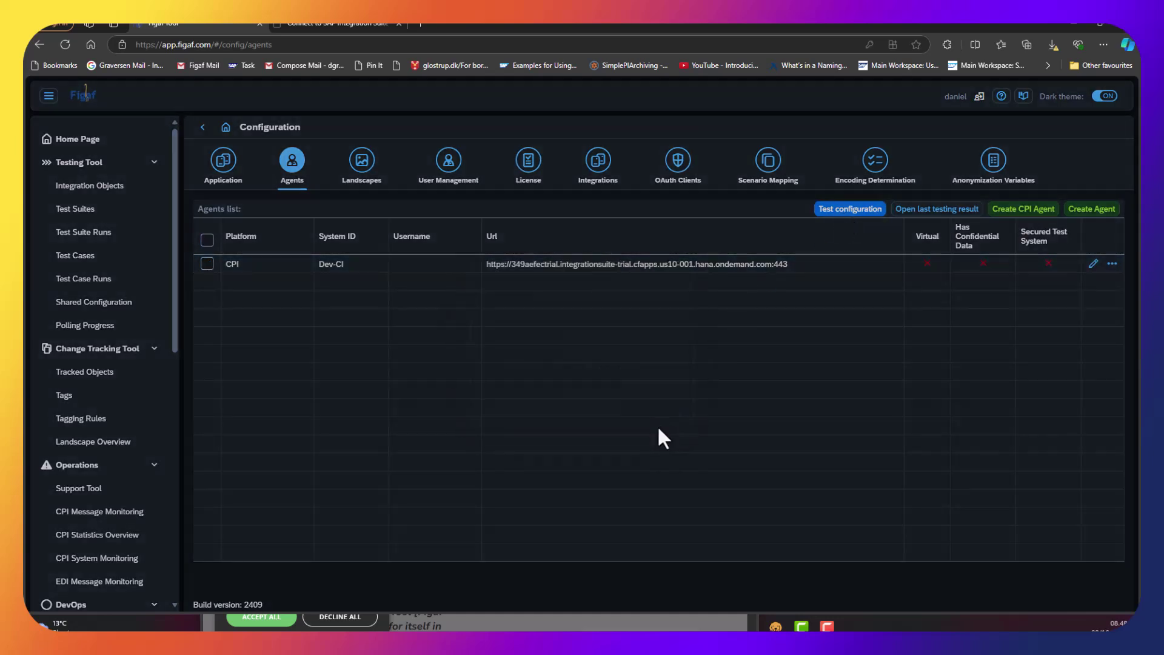
{"action": "left_click", "coordinate": [107, 381]}
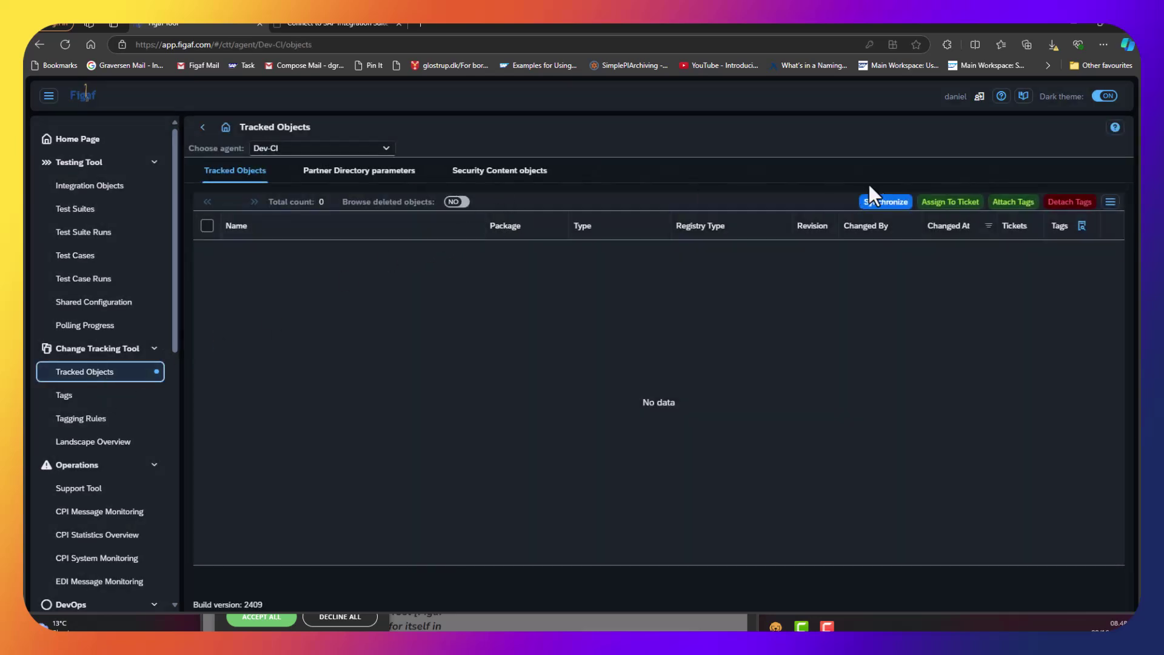
Synchronize All registries with forced object sync and link rebuilding, refreshing until 177 objects load.
{"action": "left_click", "coordinate": [881, 202]}
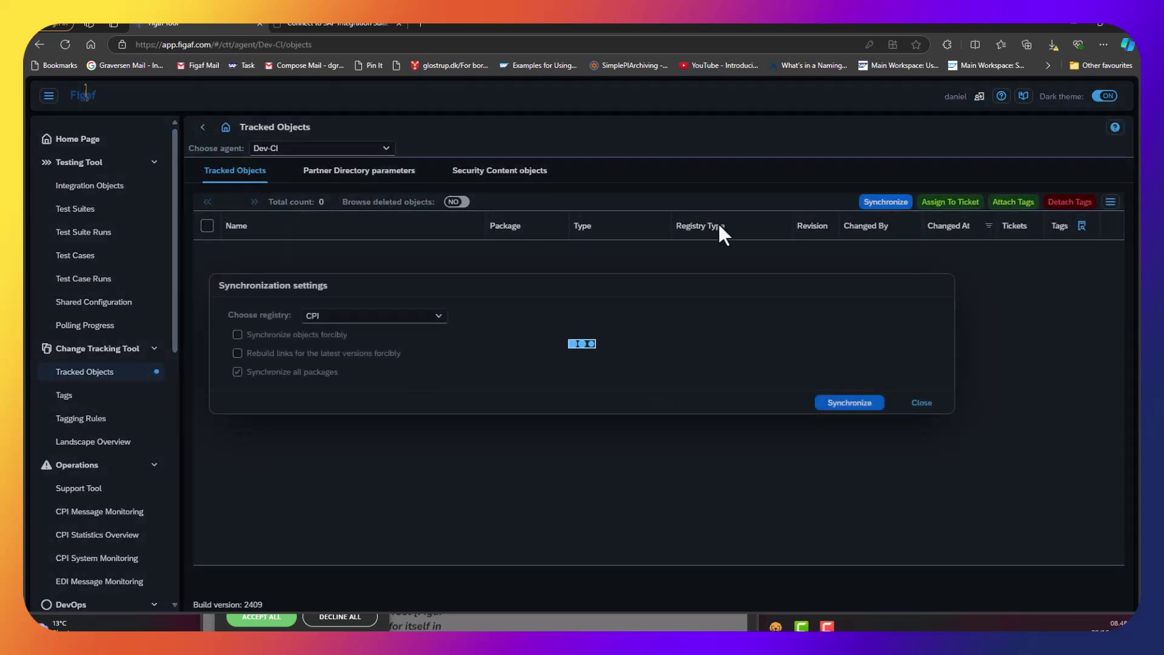
{"action": "left_click", "coordinate": [347, 322]}
{"action": "left_click", "coordinate": [347, 321]}
{"action": "left_click", "coordinate": [347, 321]}
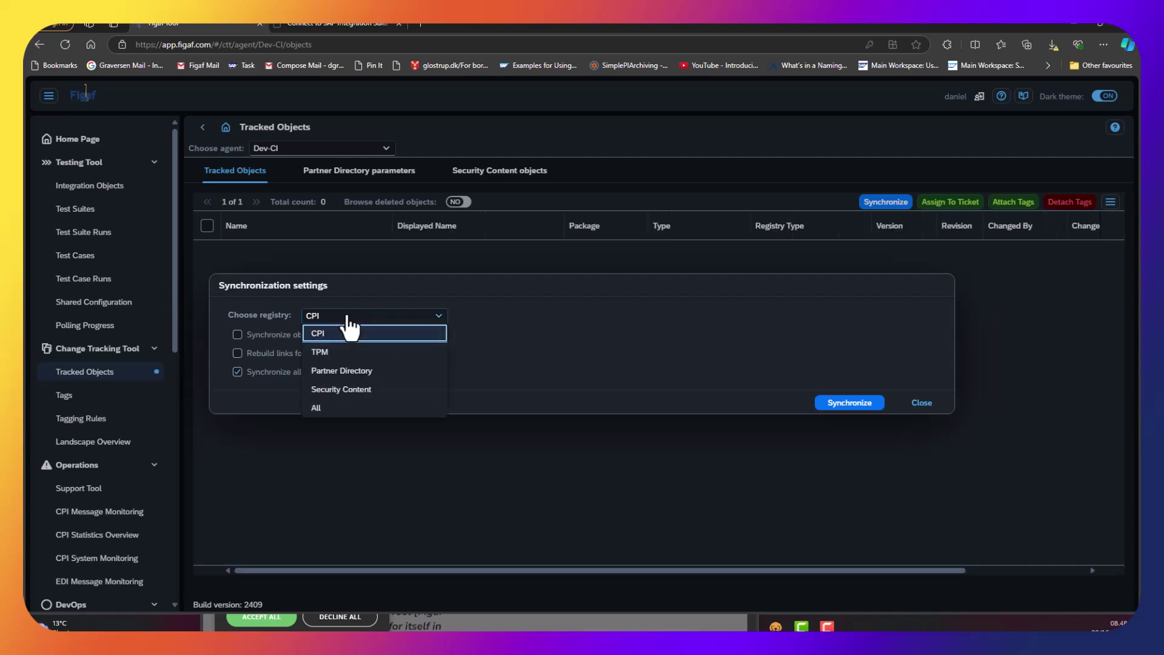
{"action": "left_click", "coordinate": [339, 408]}
{"action": "left_click", "coordinate": [262, 336]}
{"action": "left_click", "coordinate": [260, 354]}
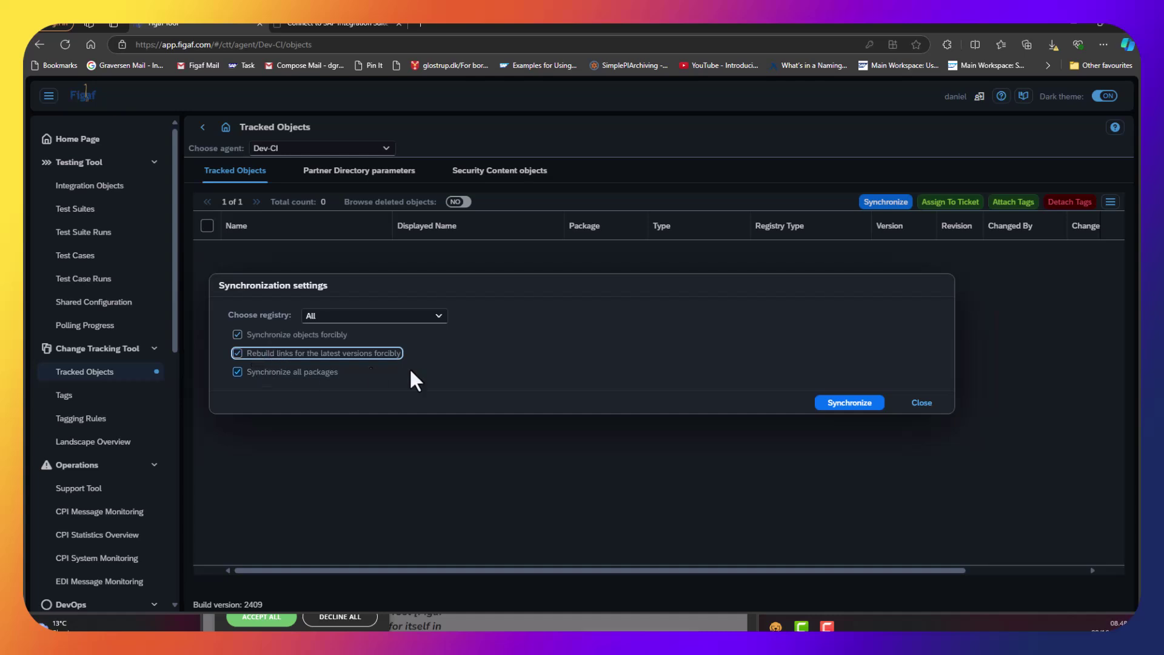
{"action": "left_click", "coordinate": [880, 405]}
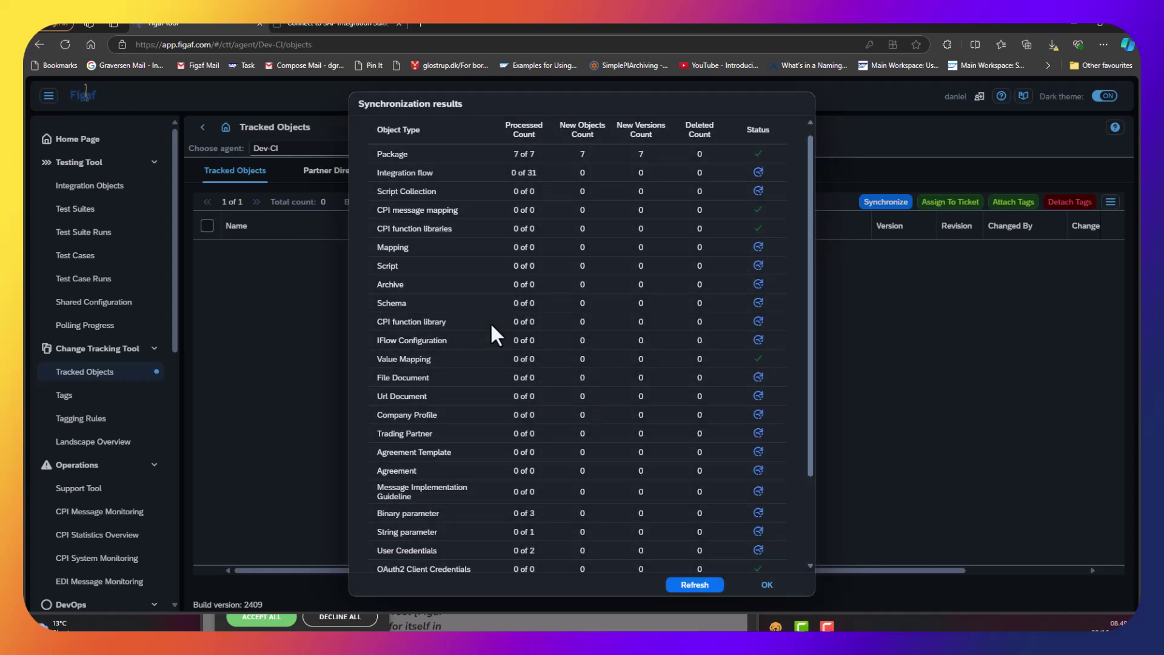
{"action": "left_click", "coordinate": [694, 584]}
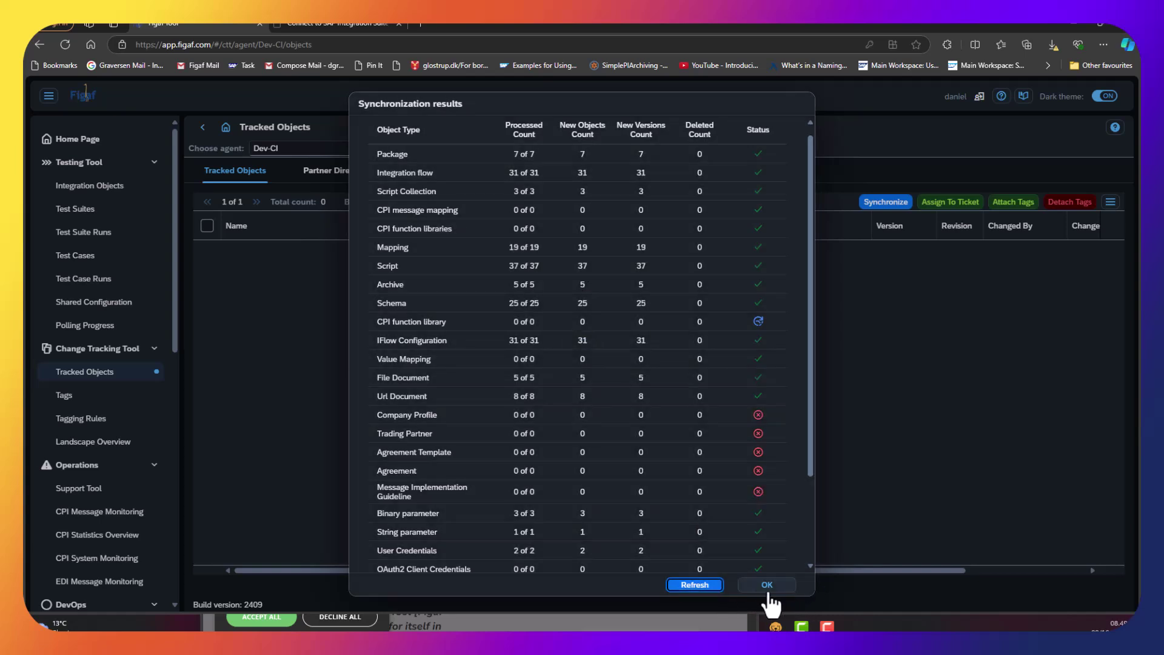
{"action": "scroll", "coordinate": [731, 567], "scroll_direction": "down", "scroll_amount": 2}
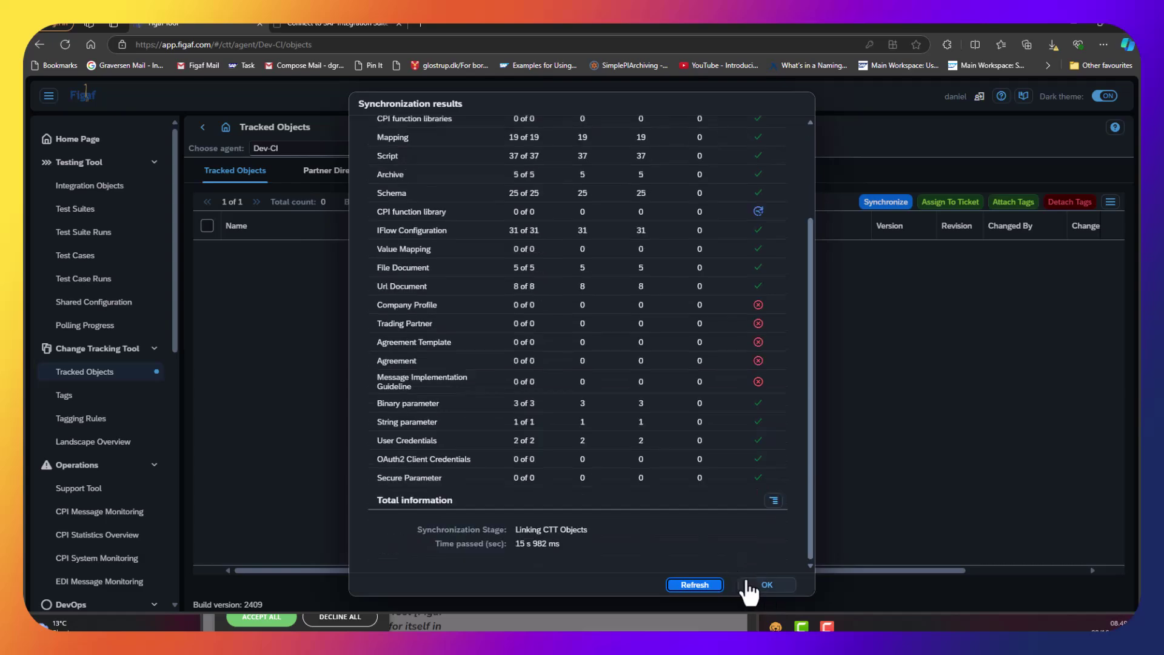
{"action": "left_click", "coordinate": [715, 584]}
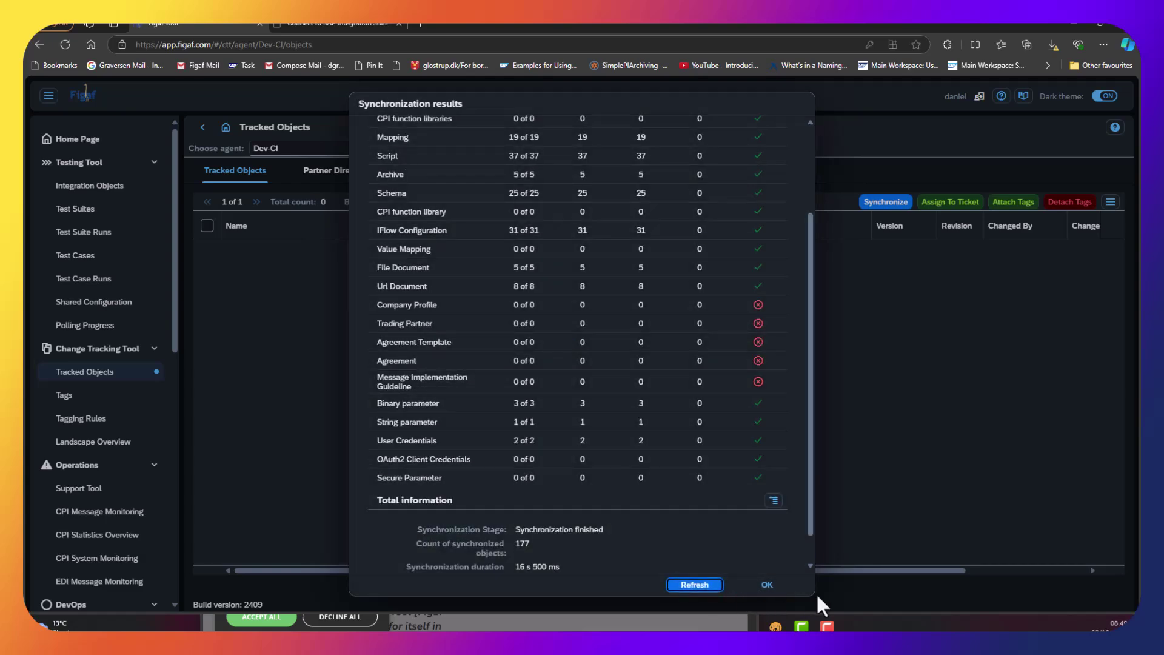
{"action": "left_click", "coordinate": [769, 586]}
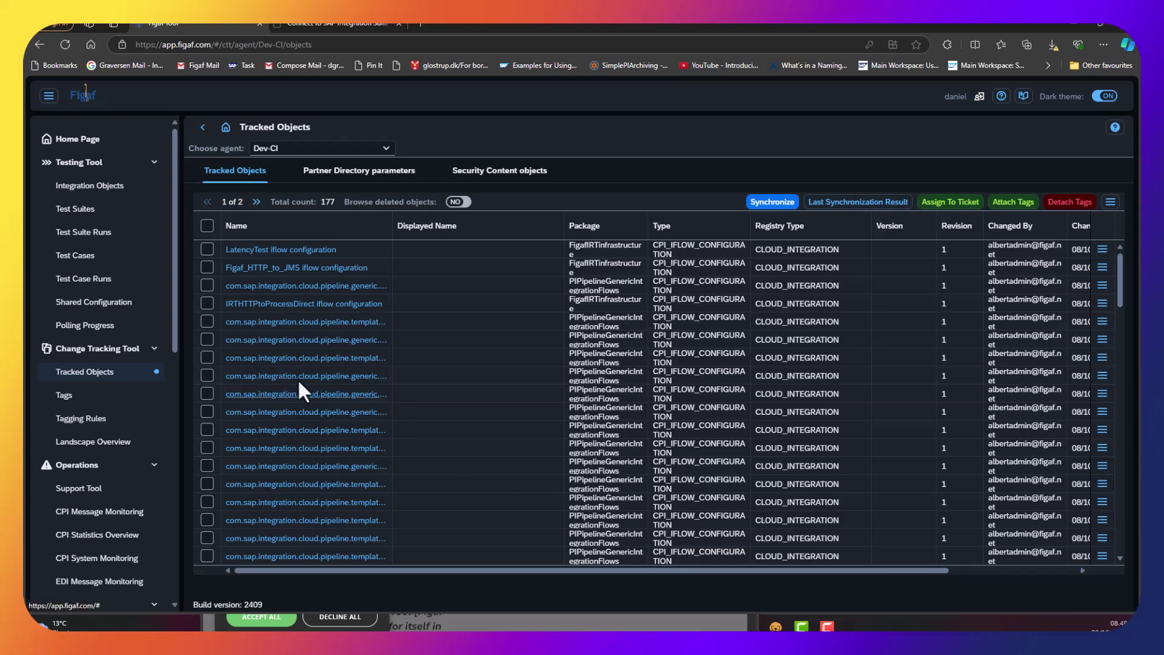
Search 'figaf tagging rules' and download the JSON export from the Tagging Rules for Migration article.
{"action": "left_click", "coordinate": [123, 421]}
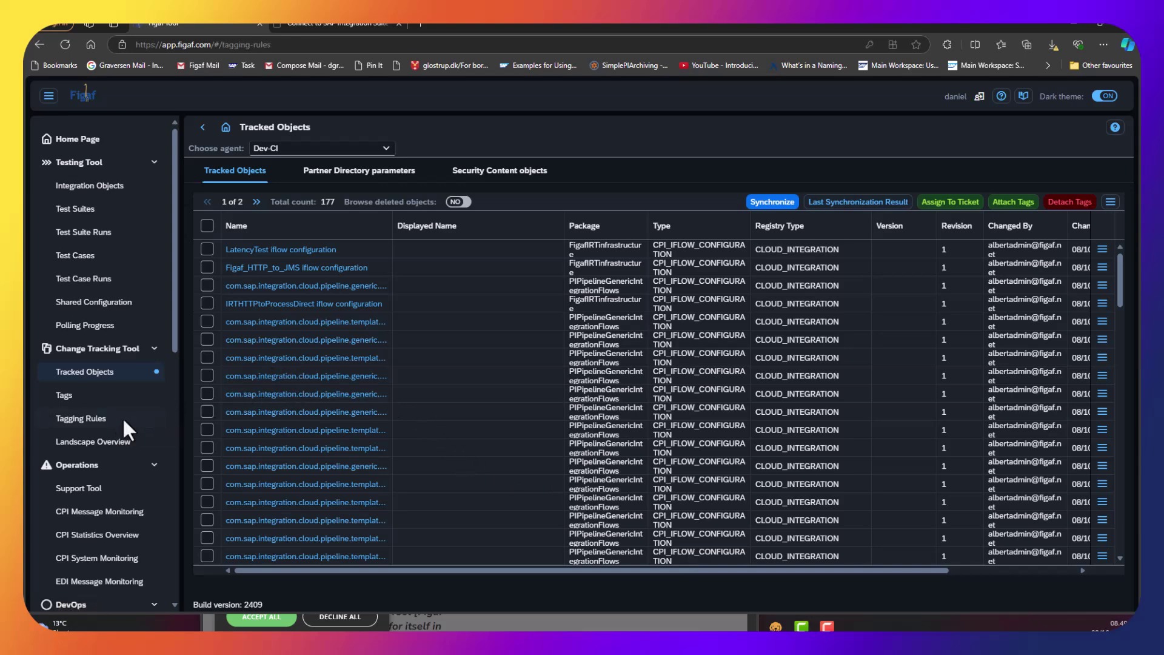
{"action": "left_click", "coordinate": [415, 22]}
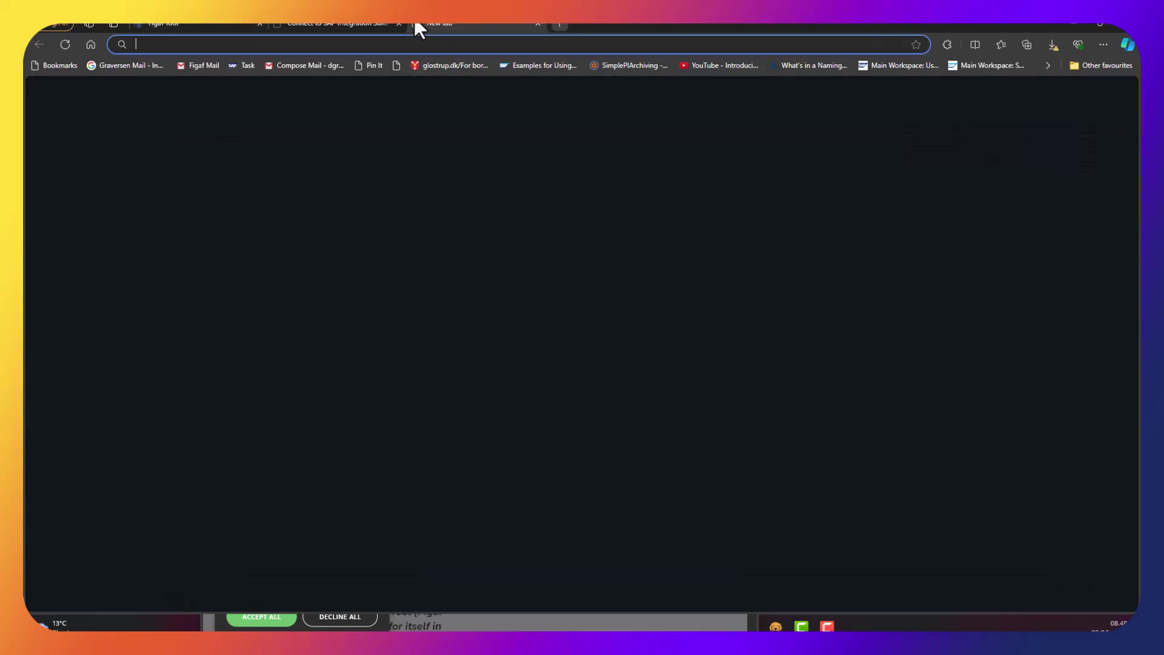
{"action": "type", "text": "figaf ta"}
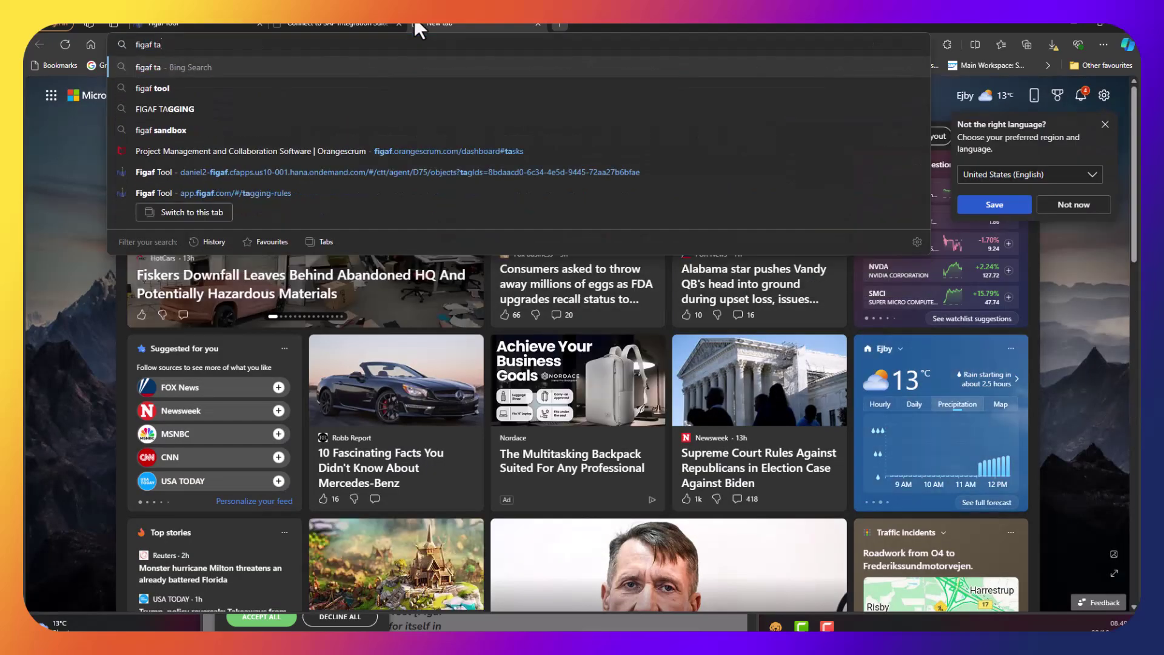
{"action": "type", "text": "gging rules"}
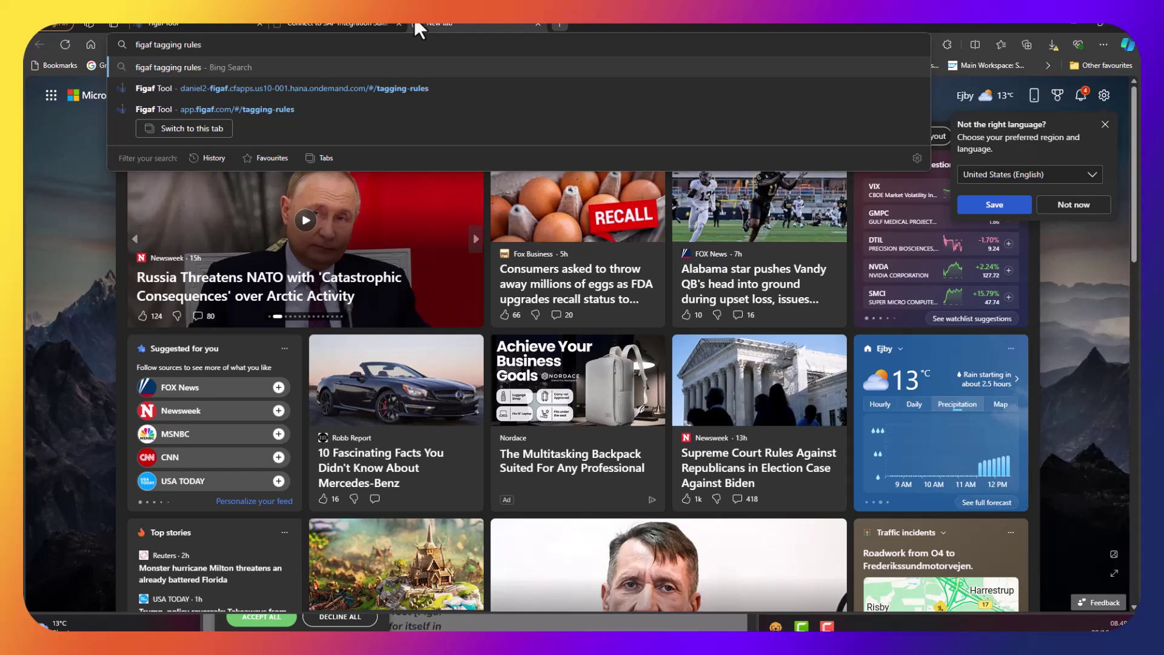
{"action": "key", "text": "Return"}
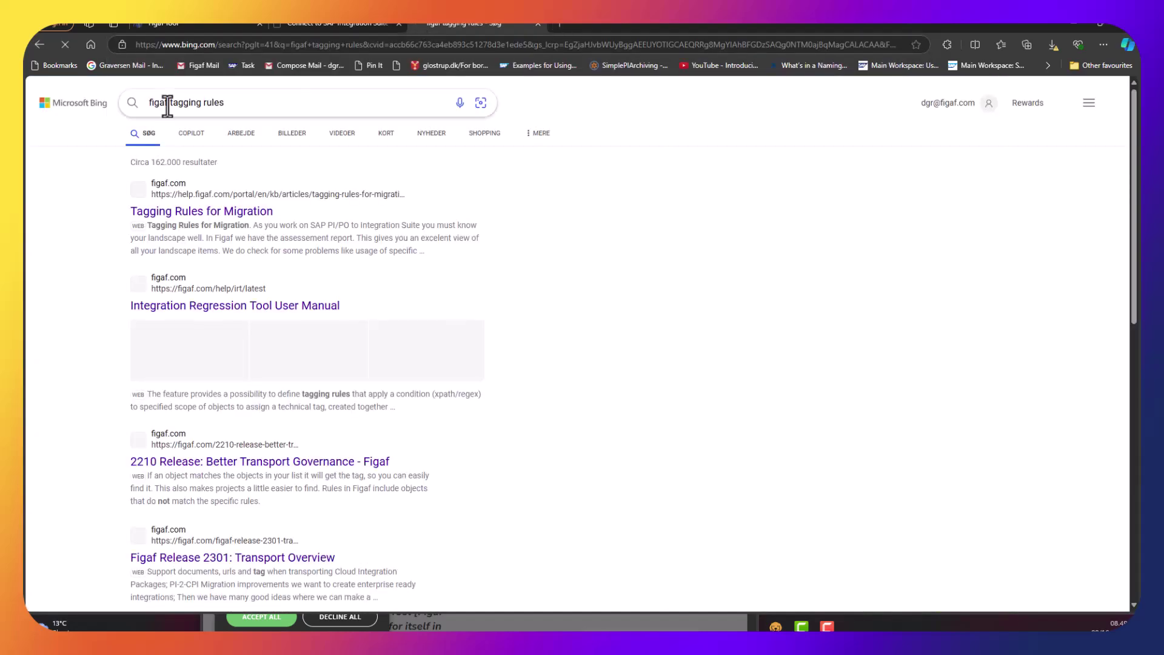
{"action": "left_click", "coordinate": [161, 216]}
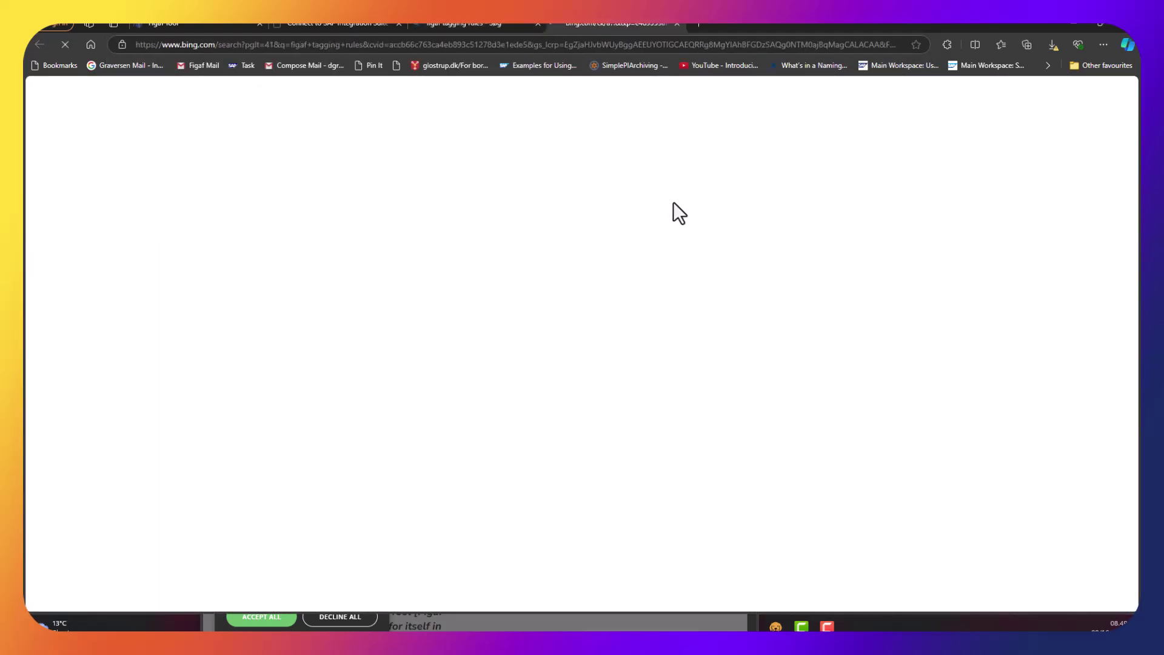
{"action": "scroll", "coordinate": [515, 266], "scroll_direction": "down", "scroll_amount": 10}
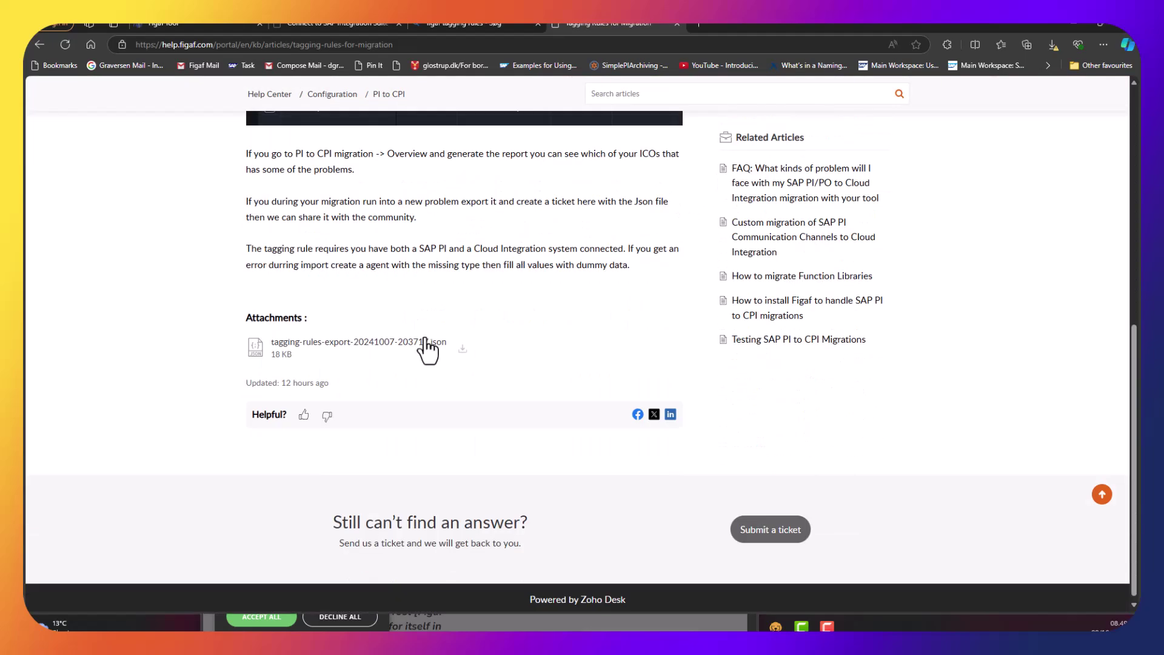
{"action": "left_click", "coordinate": [462, 352]}
{"action": "left_click", "coordinate": [163, 24]}
{"action": "left_click", "coordinate": [1000, 159]}
{"action": "double_click", "coordinate": [183, 147]}
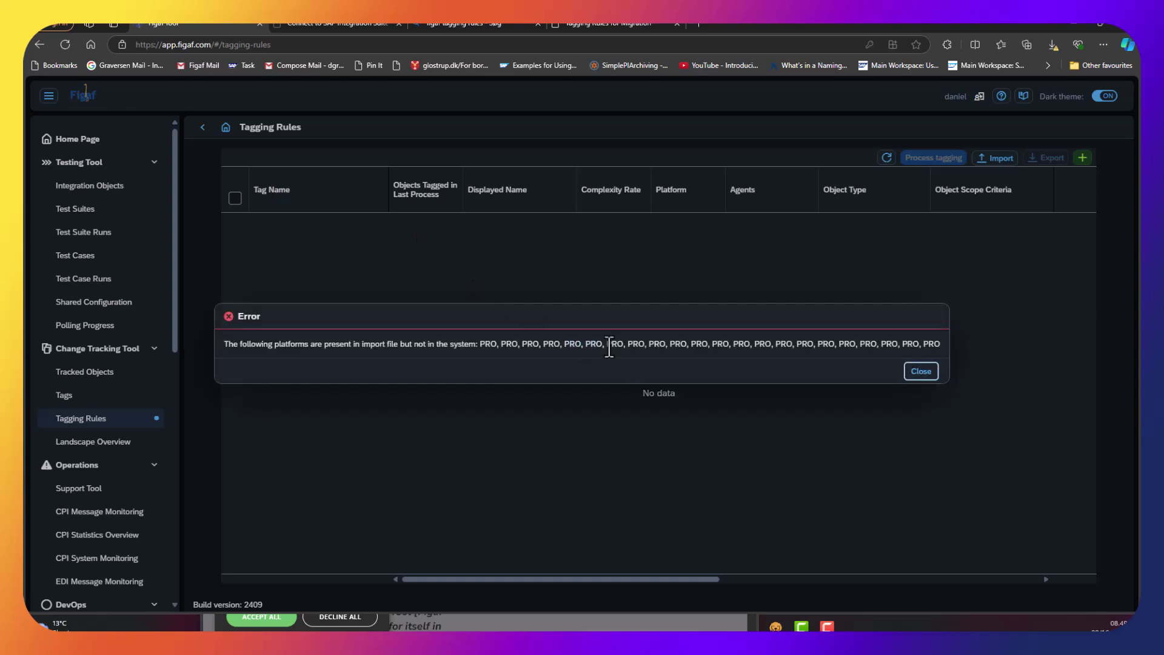
Dismiss the import error and start a new agent named 'test' with host 'test'.
{"action": "left_click", "coordinate": [920, 372]}
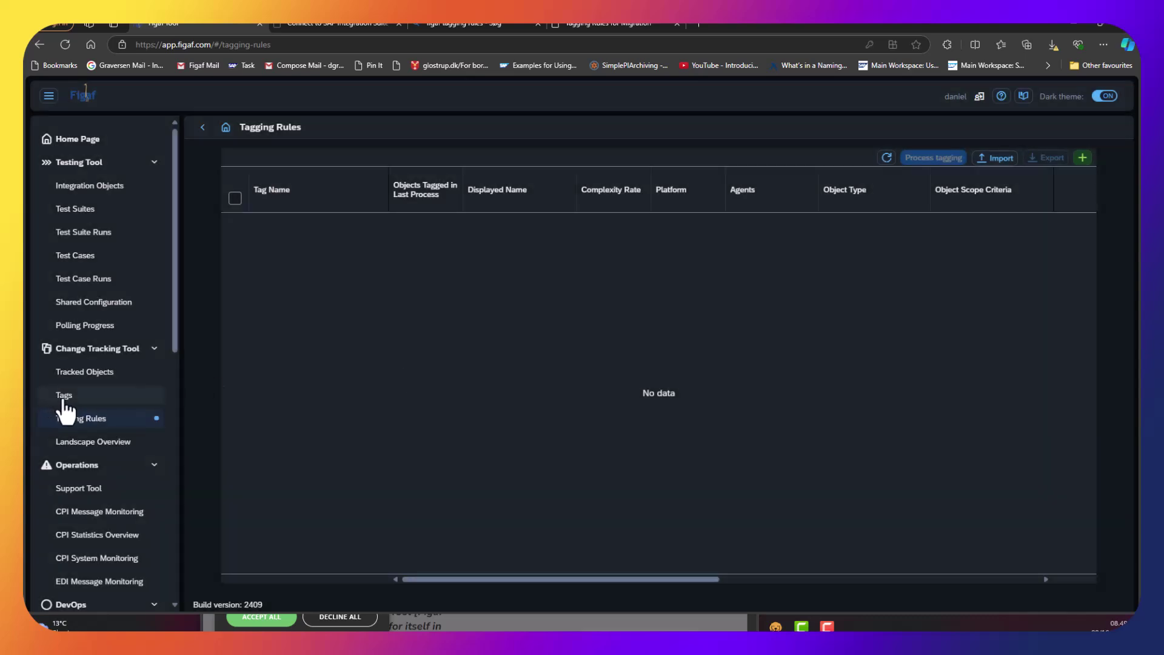
{"action": "scroll", "coordinate": [73, 424], "scroll_direction": "down", "scroll_amount": 4}
{"action": "scroll", "coordinate": [88, 483], "scroll_direction": "down", "scroll_amount": 3}
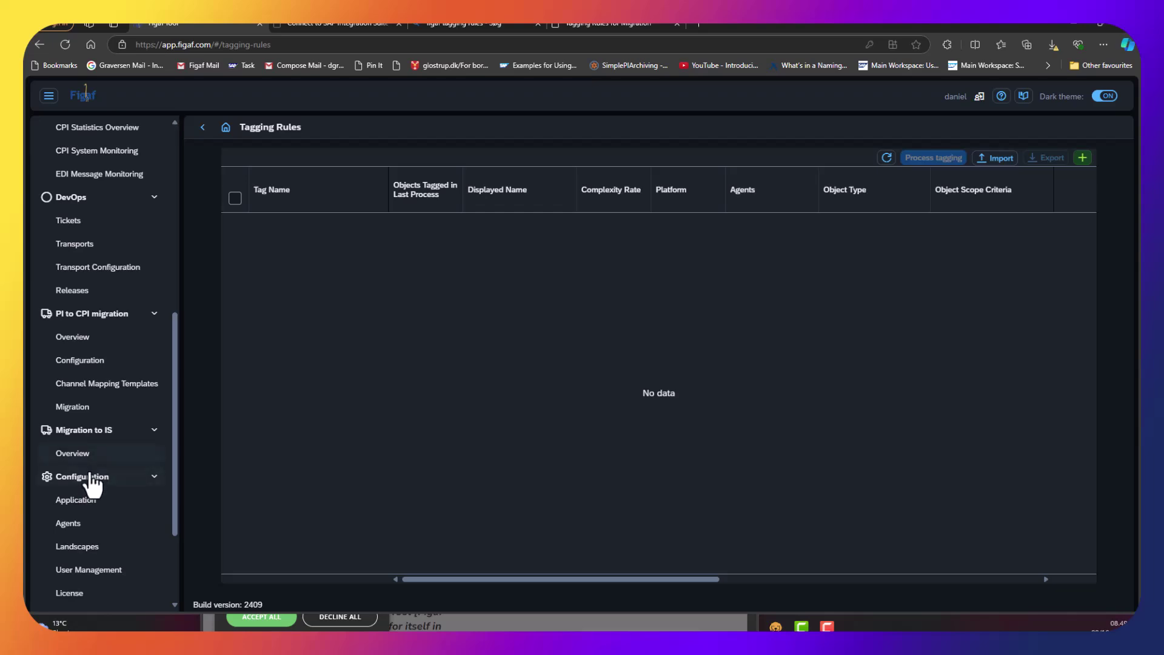
{"action": "left_click", "coordinate": [93, 525]}
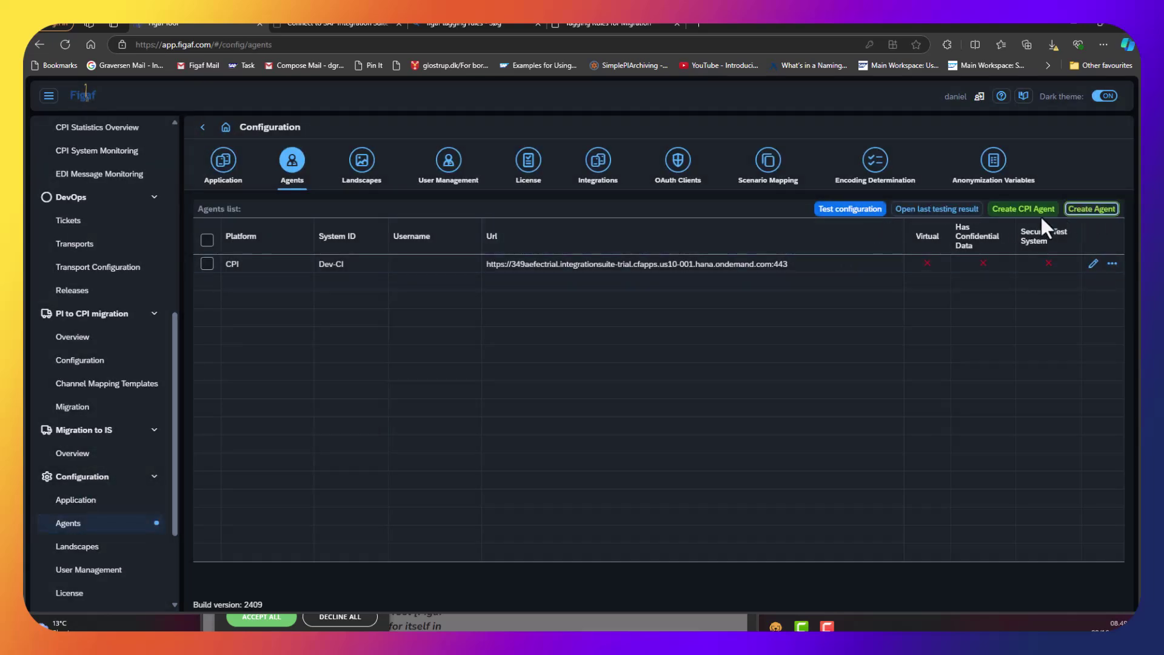
{"action": "left_click", "coordinate": [1091, 208]}
{"action": "type", "text": "test"}
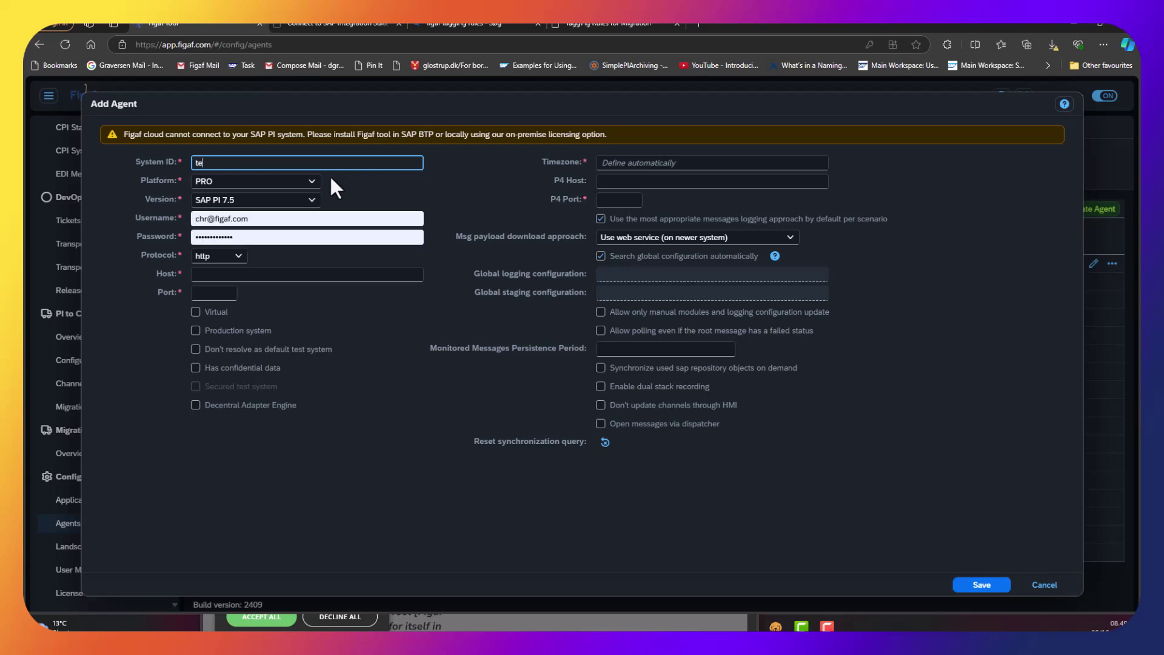
{"action": "left_click", "coordinate": [365, 199]}
{"action": "left_click", "coordinate": [349, 218]}
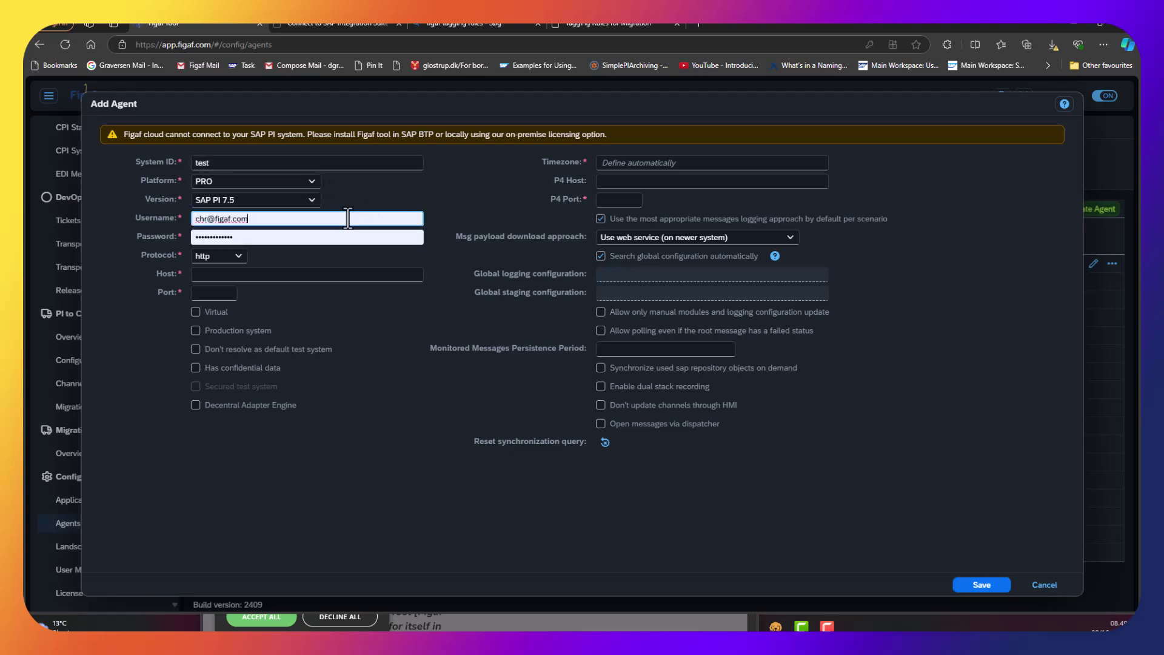
{"action": "left_click", "coordinate": [528, 275]}
{"action": "left_click", "coordinate": [268, 276]}
{"action": "type", "text": "test"}
{"action": "left_click", "coordinate": [218, 293]}
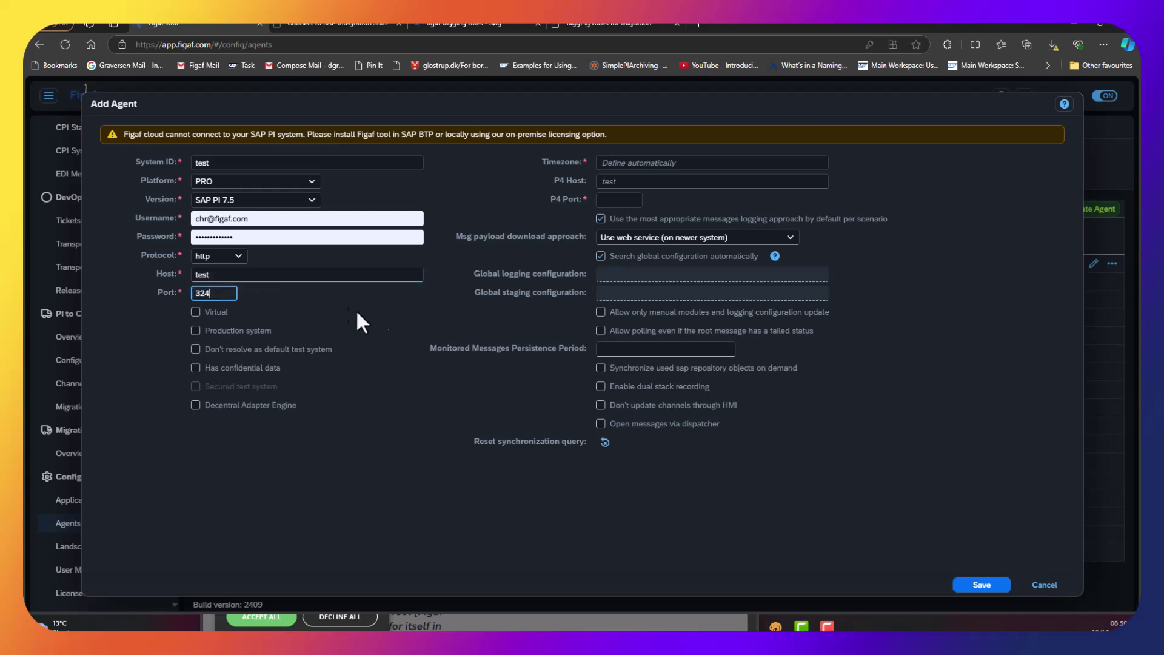
{"action": "left_click", "coordinate": [974, 585]}
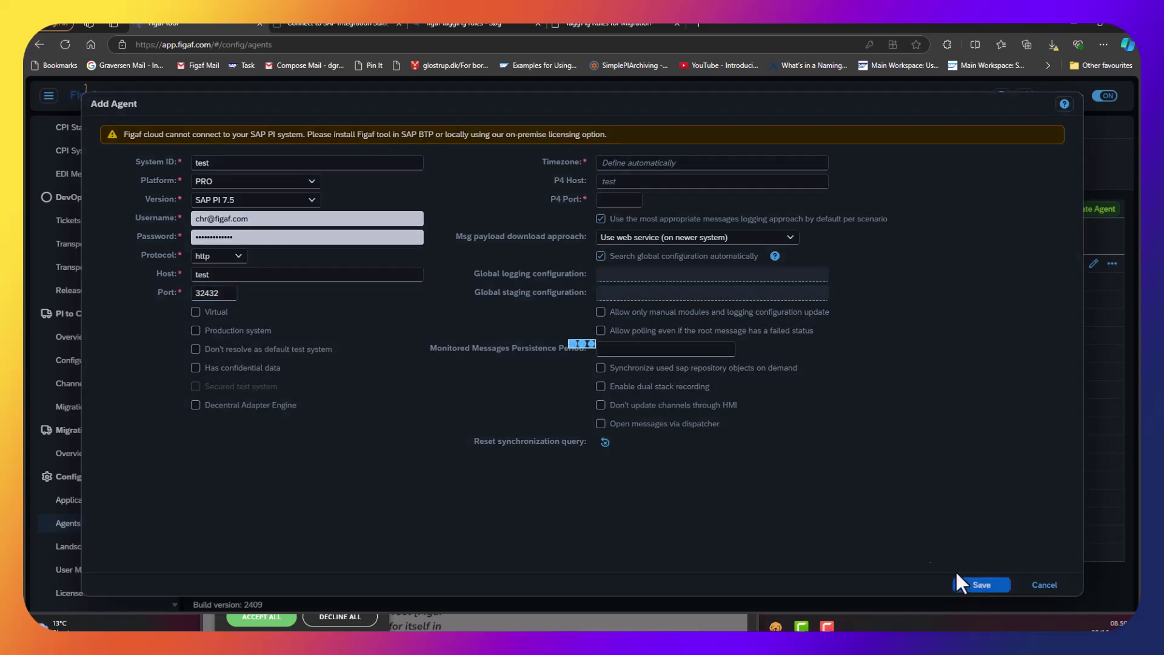
Set P4 port 532532 and timezone GMT, then save the agent despite the staging warning.
{"action": "left_click", "coordinate": [644, 372]}
{"action": "left_click", "coordinate": [617, 201]}
{"action": "type", "text": "532532"}
{"action": "left_click", "coordinate": [970, 584]}
{"action": "left_click", "coordinate": [706, 371]}
{"action": "left_click", "coordinate": [638, 161]}
{"action": "type", "text": "GMT"}
{"action": "left_click", "coordinate": [985, 586]}
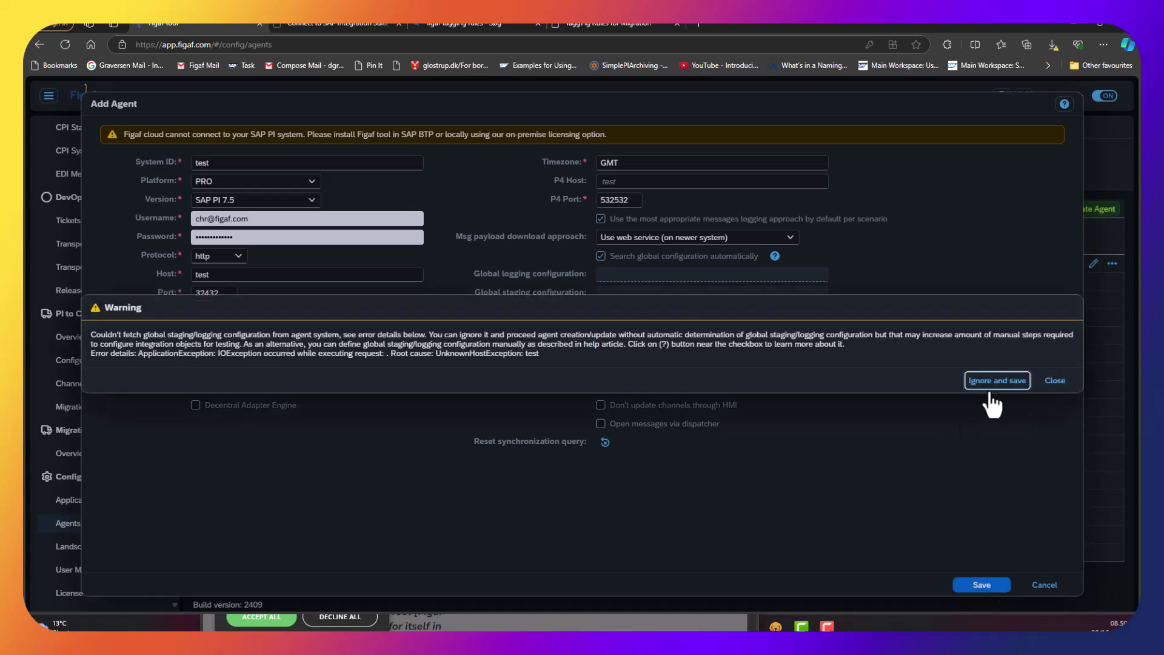
{"action": "left_click", "coordinate": [998, 381]}
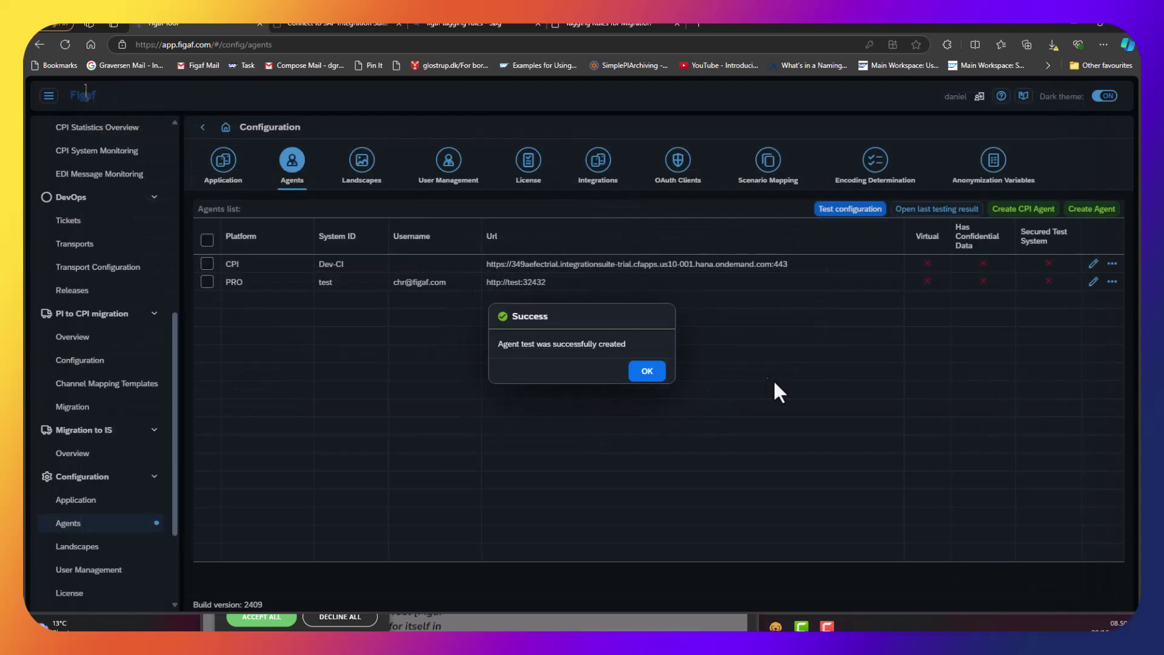
{"action": "left_click", "coordinate": [635, 371]}
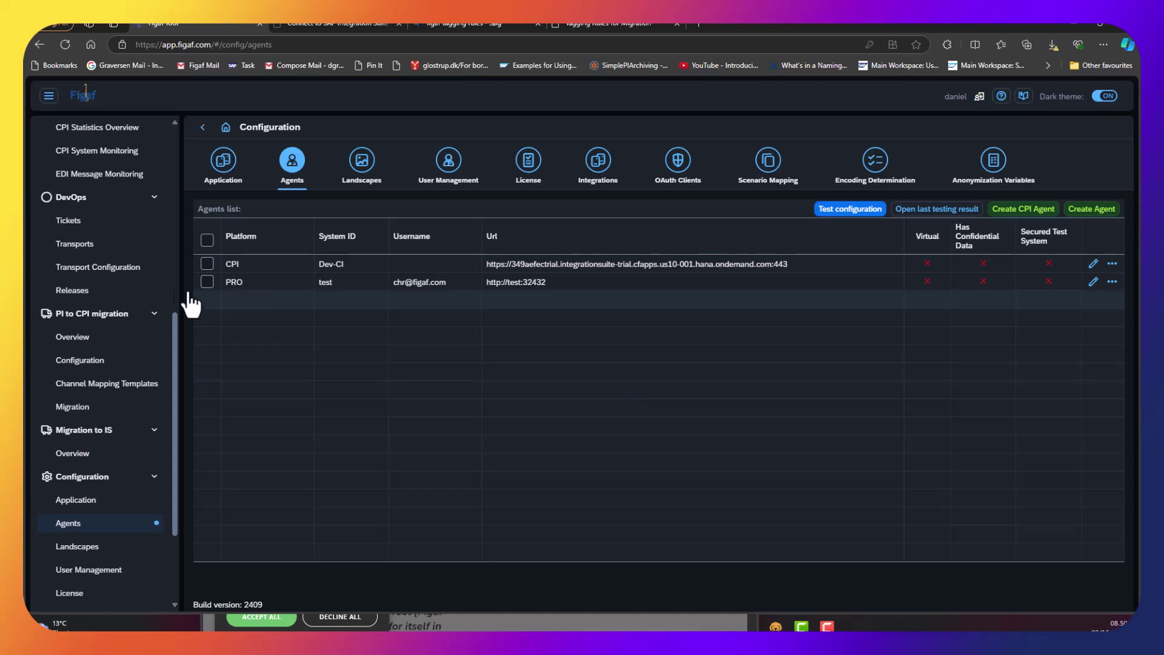
Import the tagging rules JSON file on the Tagging Rules page.
{"action": "scroll", "coordinate": [76, 285], "scroll_direction": "up", "scroll_amount": 4}
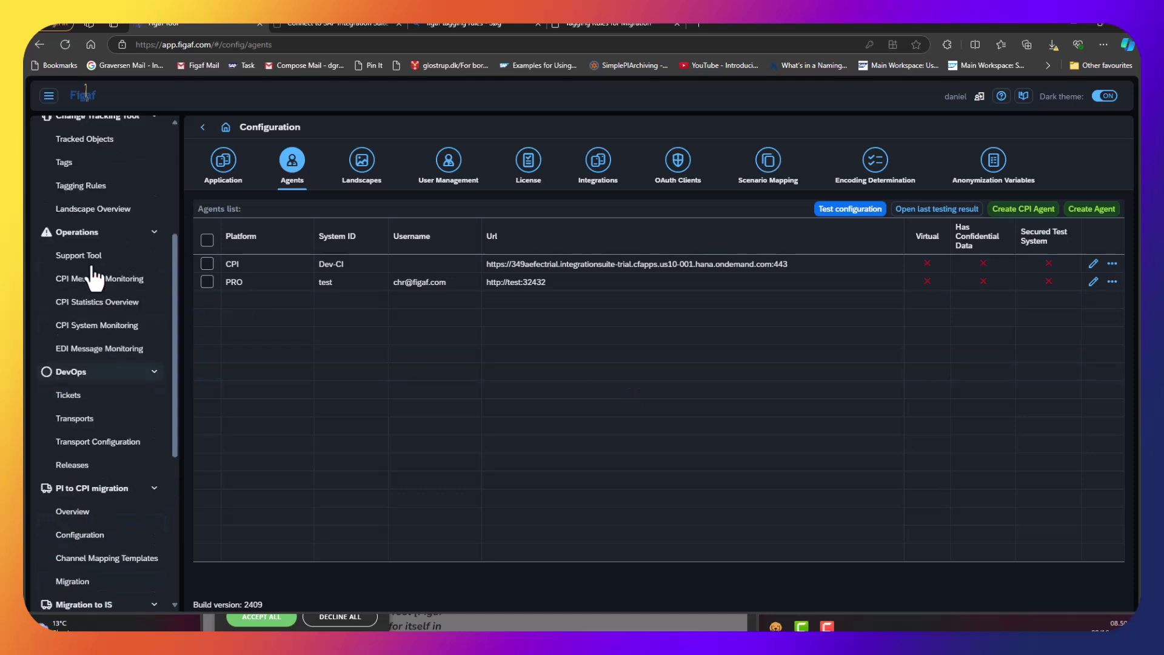
{"action": "scroll", "coordinate": [96, 267], "scroll_direction": "up", "scroll_amount": 1}
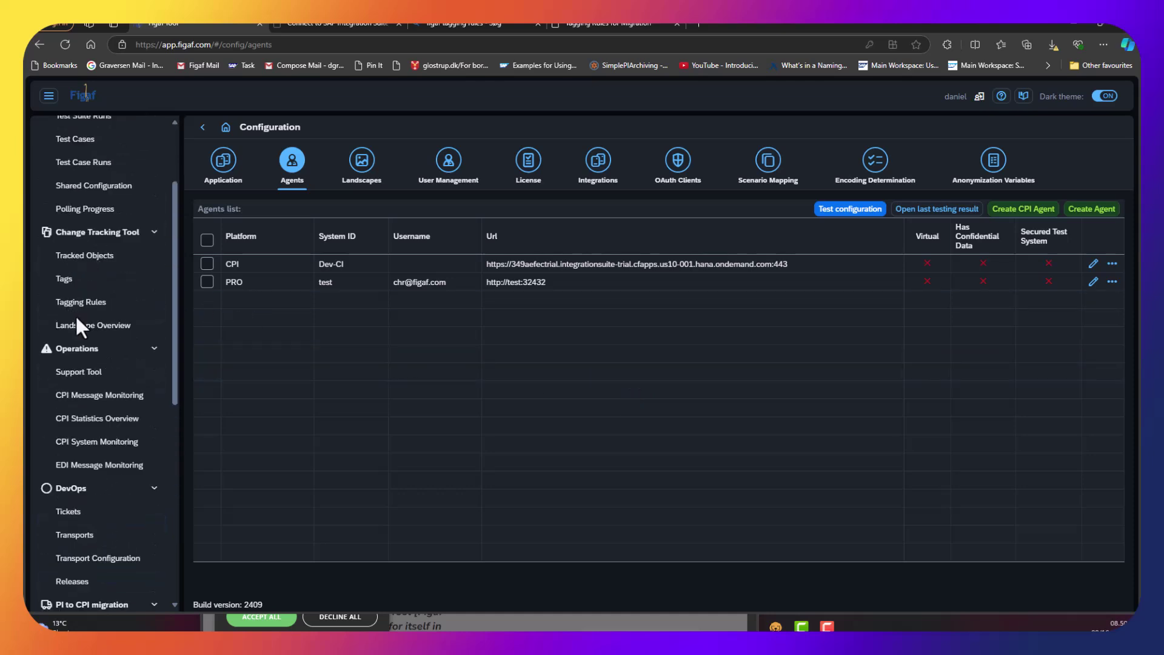
{"action": "left_click", "coordinate": [95, 306]}
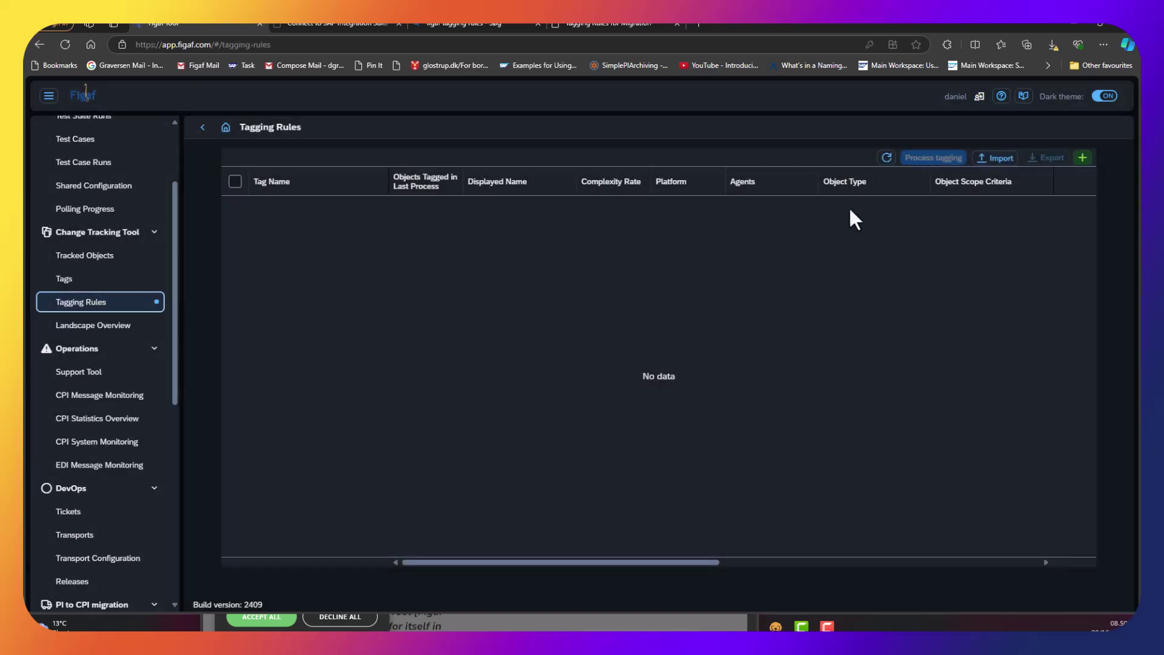
{"action": "left_click", "coordinate": [1002, 167]}
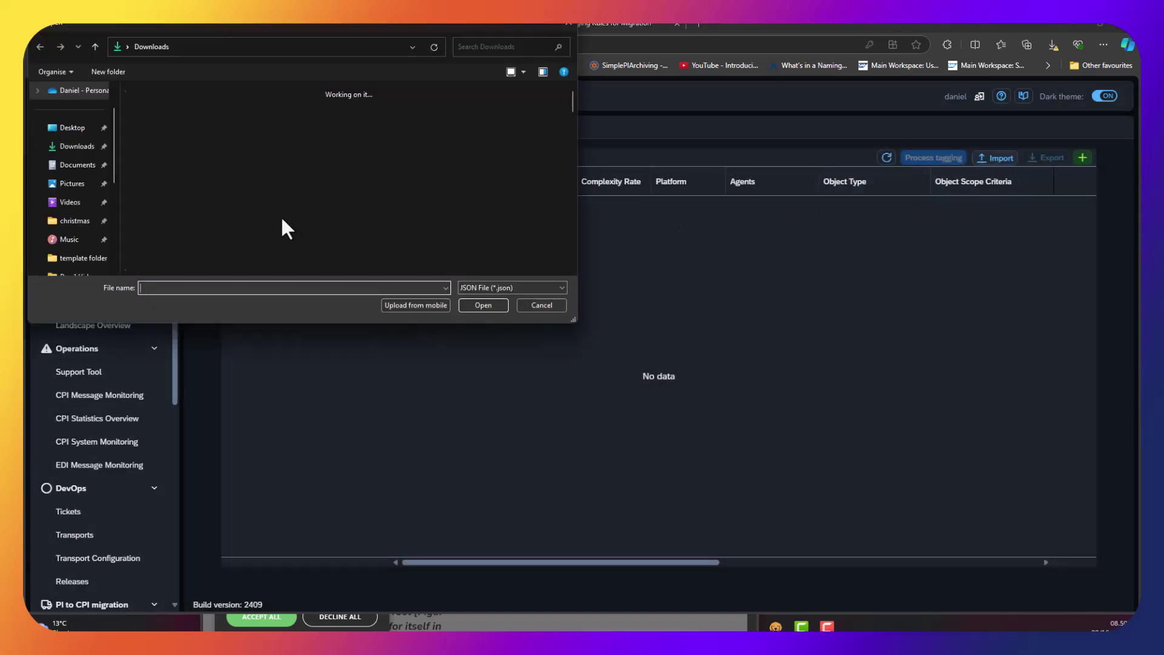
{"action": "double_click", "coordinate": [211, 151]}
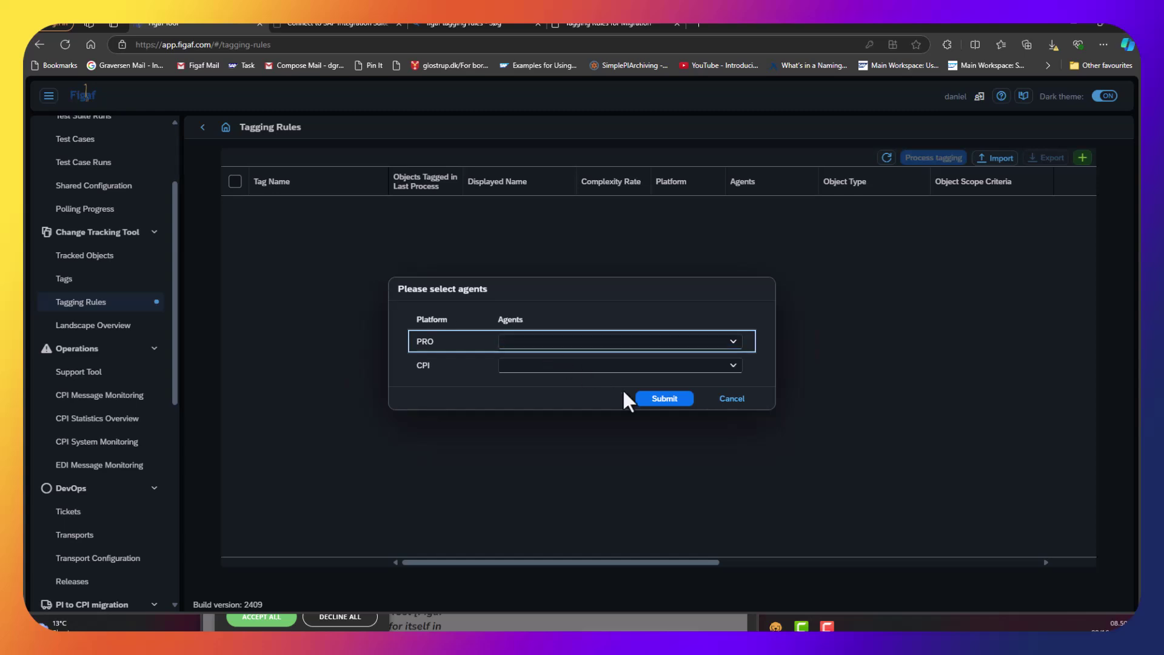
Assign Dev-CI to the CPI rules and test to the PRO rules, overwriting existing rules.
{"action": "left_click", "coordinate": [733, 365]}
{"action": "left_click", "coordinate": [559, 381]}
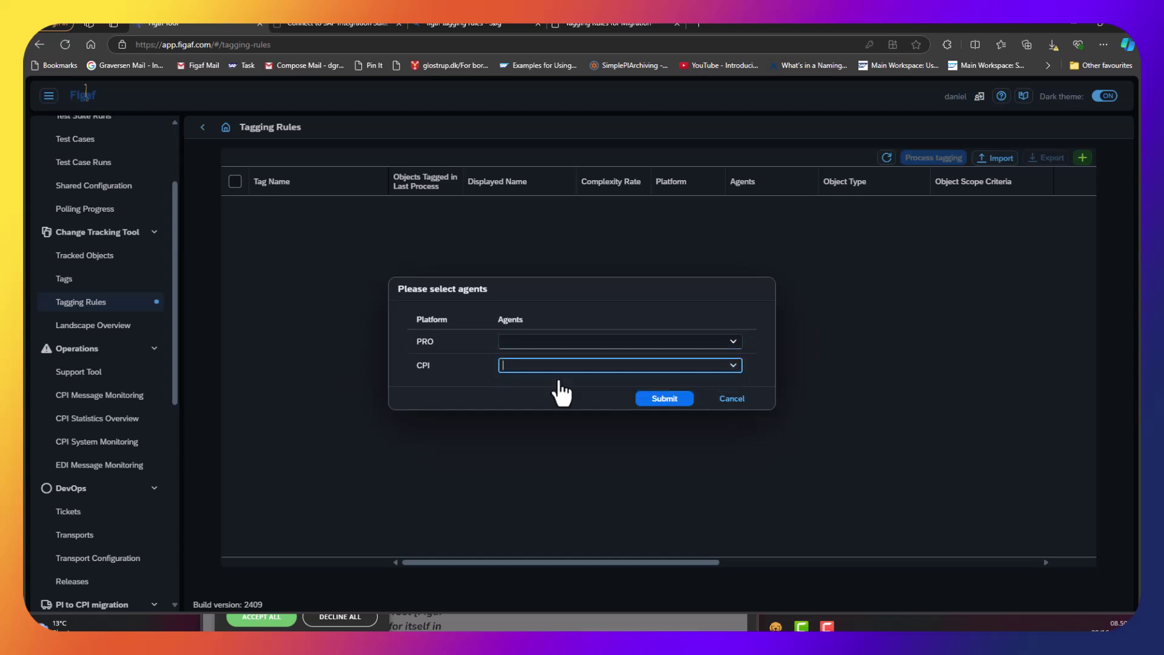
{"action": "left_click", "coordinate": [655, 400]}
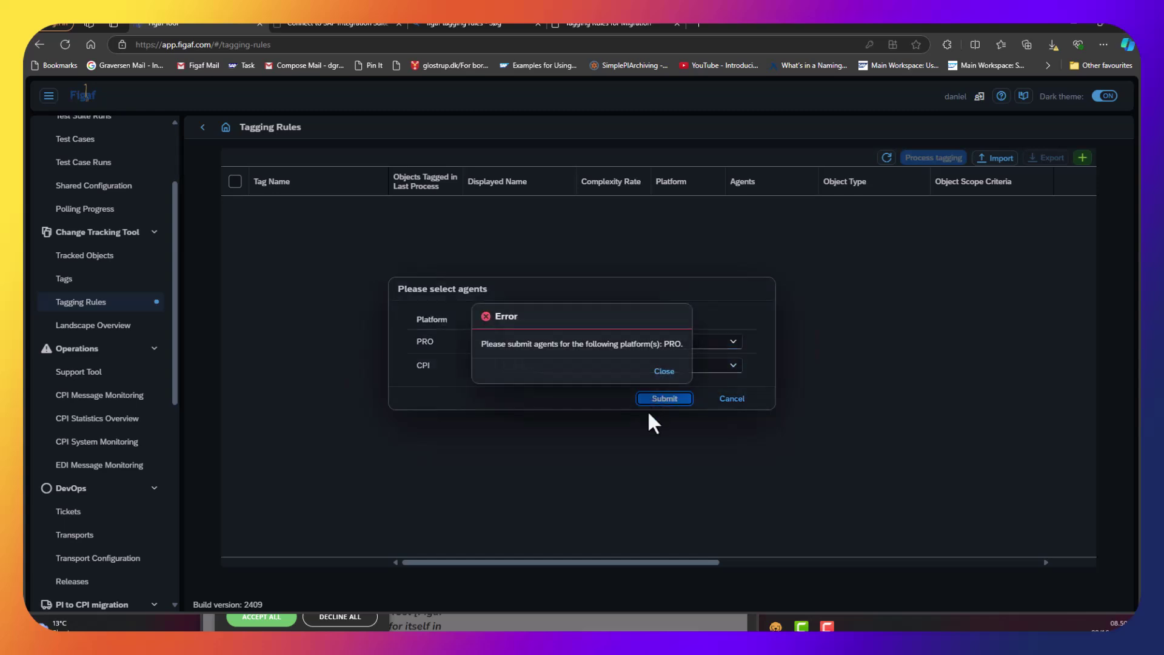
{"action": "left_click", "coordinate": [670, 379]}
{"action": "left_click", "coordinate": [742, 340]}
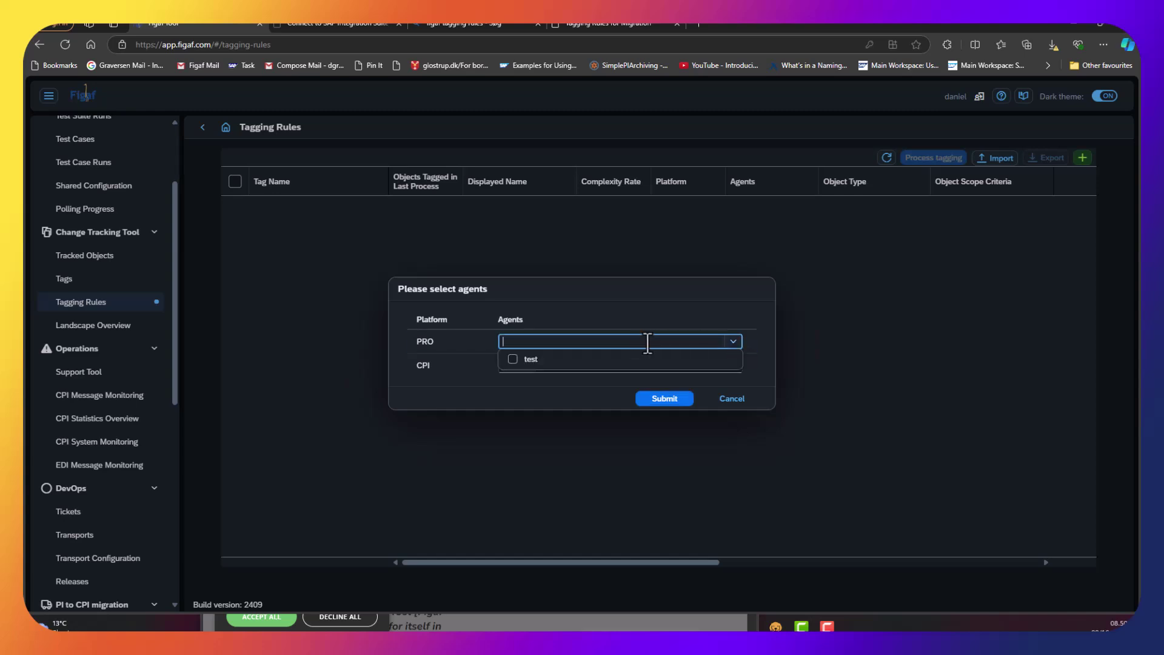
{"action": "left_click", "coordinate": [582, 362]}
{"action": "left_click", "coordinate": [667, 400]}
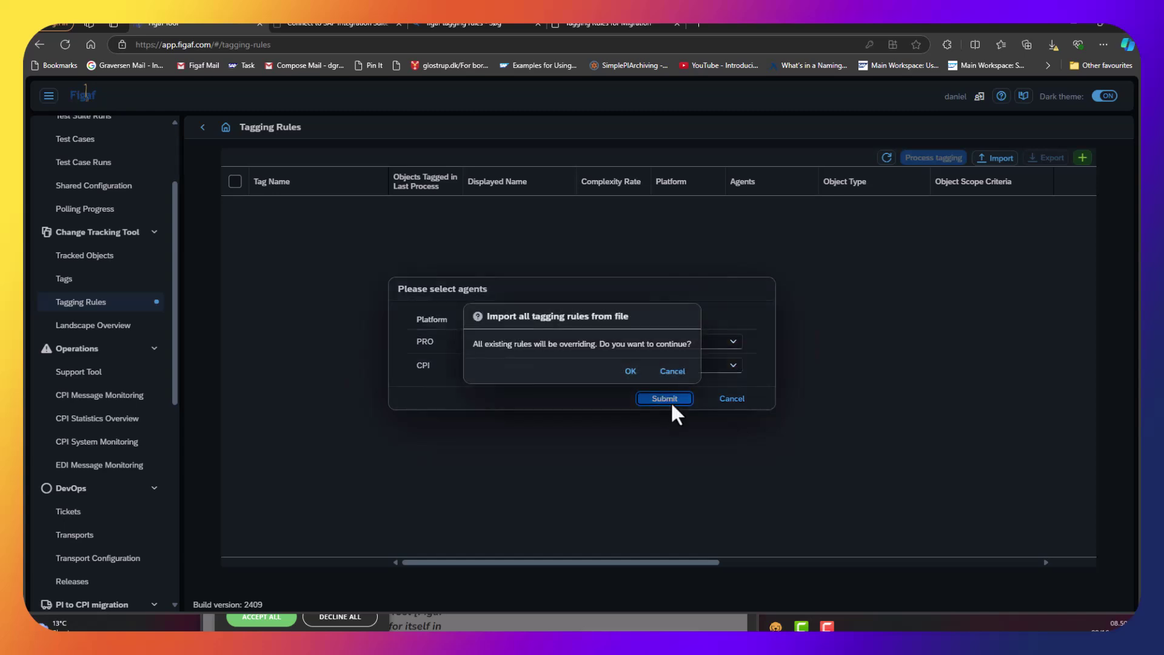
{"action": "left_click", "coordinate": [634, 379]}
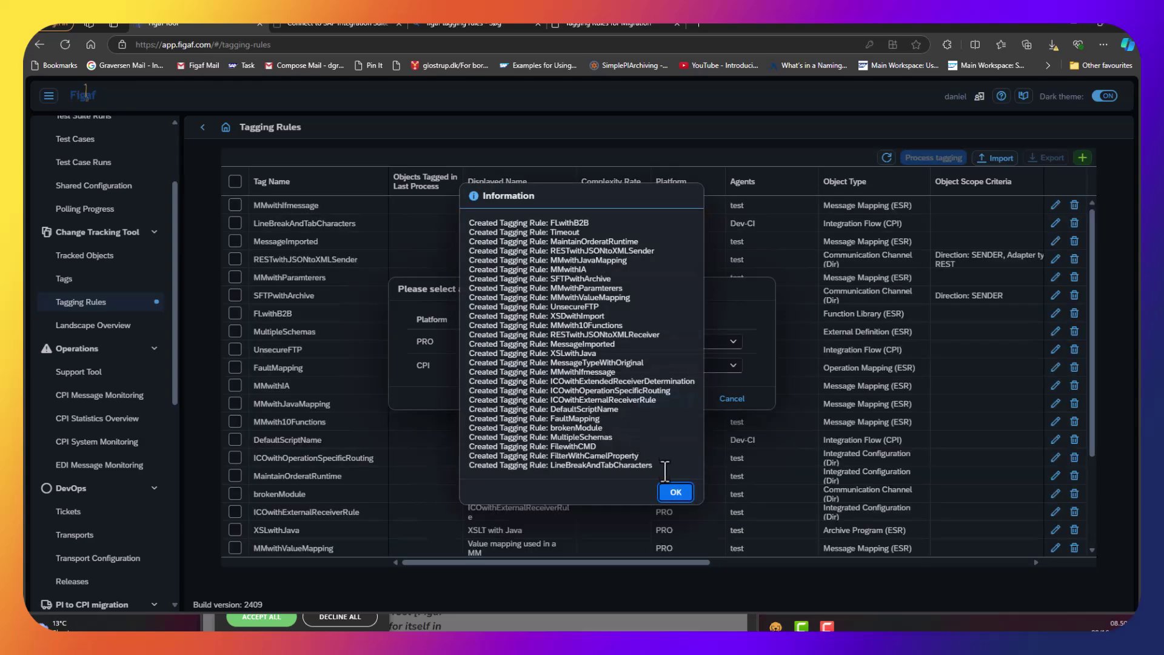
{"action": "left_click", "coordinate": [672, 495]}
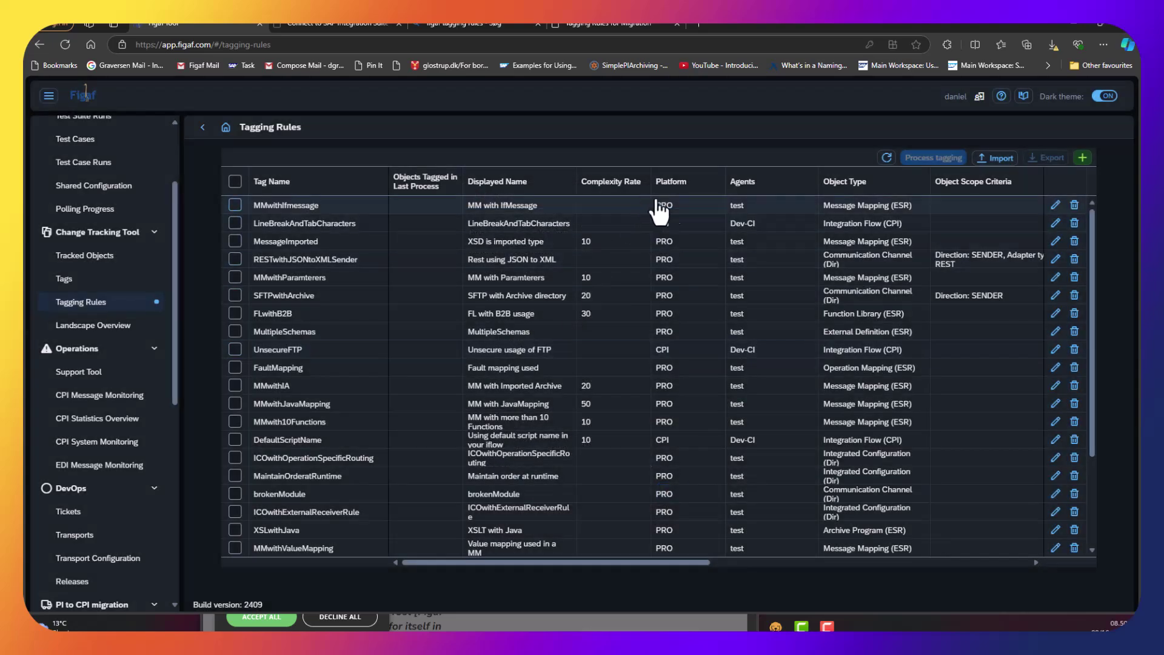
Filter Platform to CPI, select all five rules and run tagging without synchronization.
{"action": "left_click", "coordinate": [673, 182]}
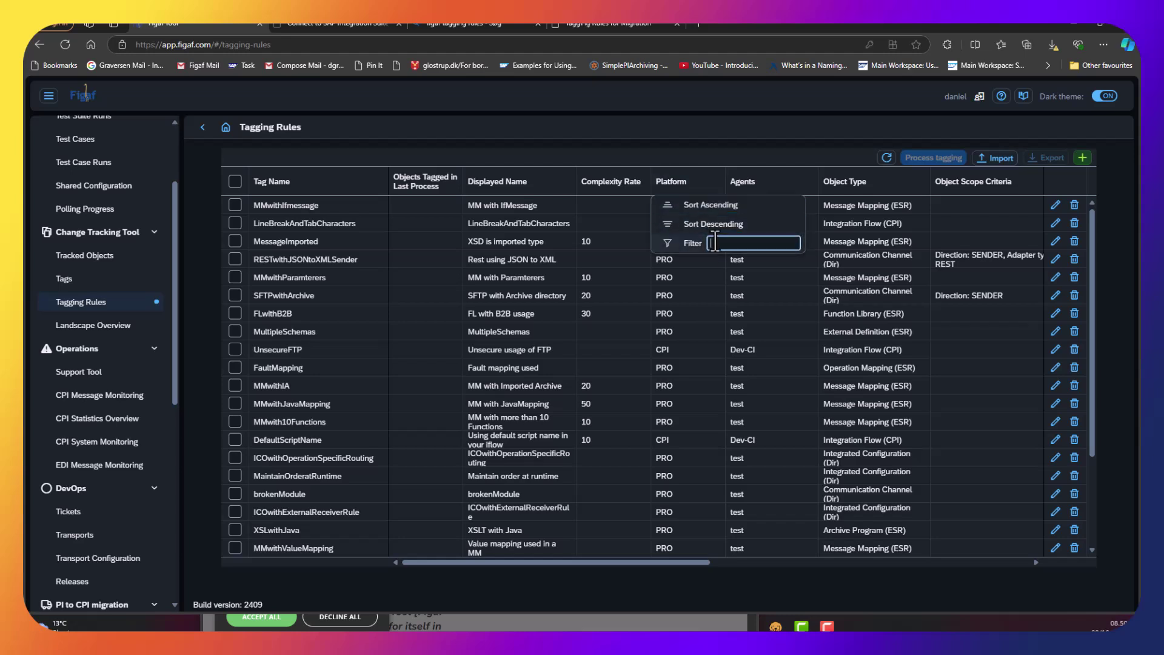
{"action": "type", "text": "CPI"}
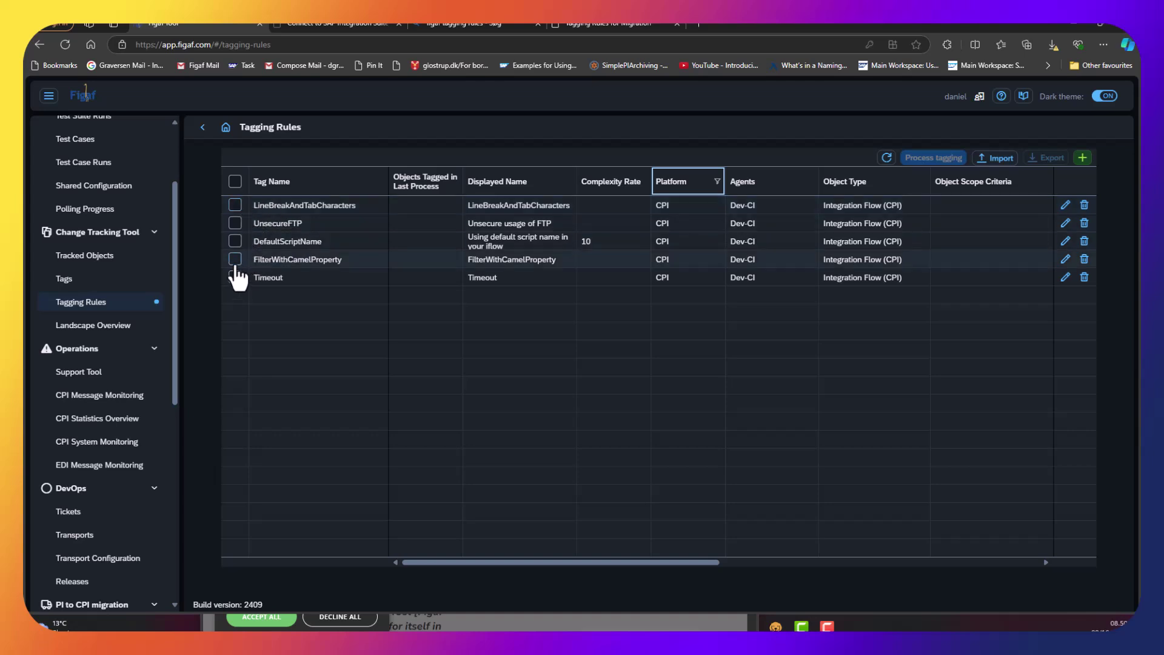
{"action": "left_click", "coordinate": [235, 181]}
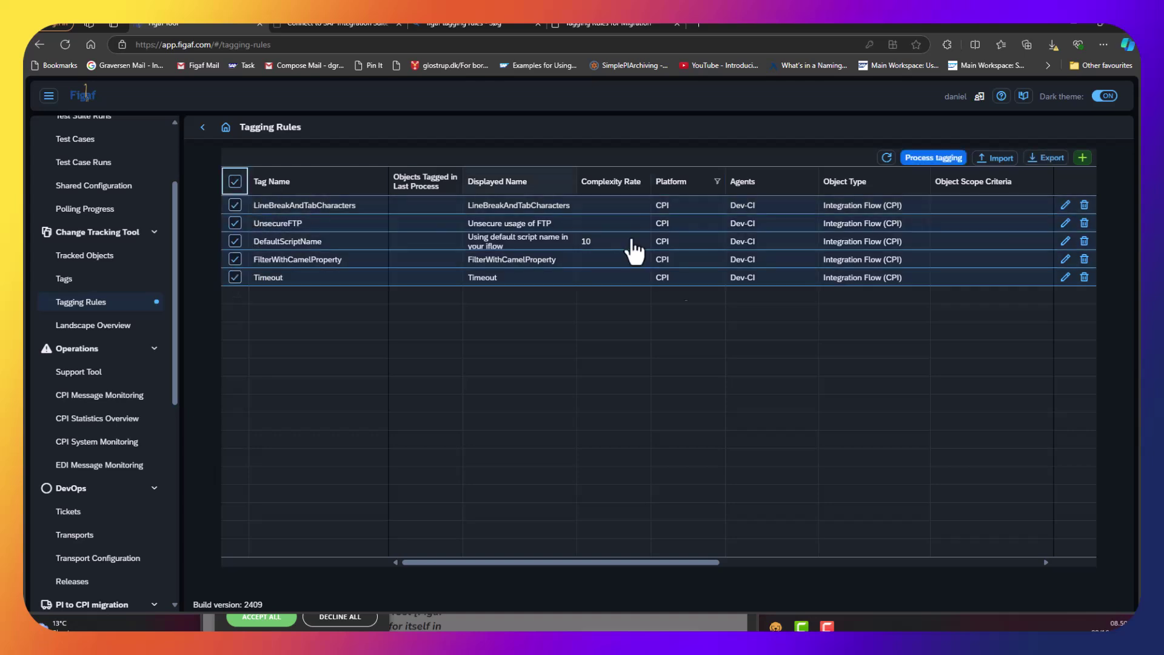
{"action": "left_click", "coordinate": [933, 158]}
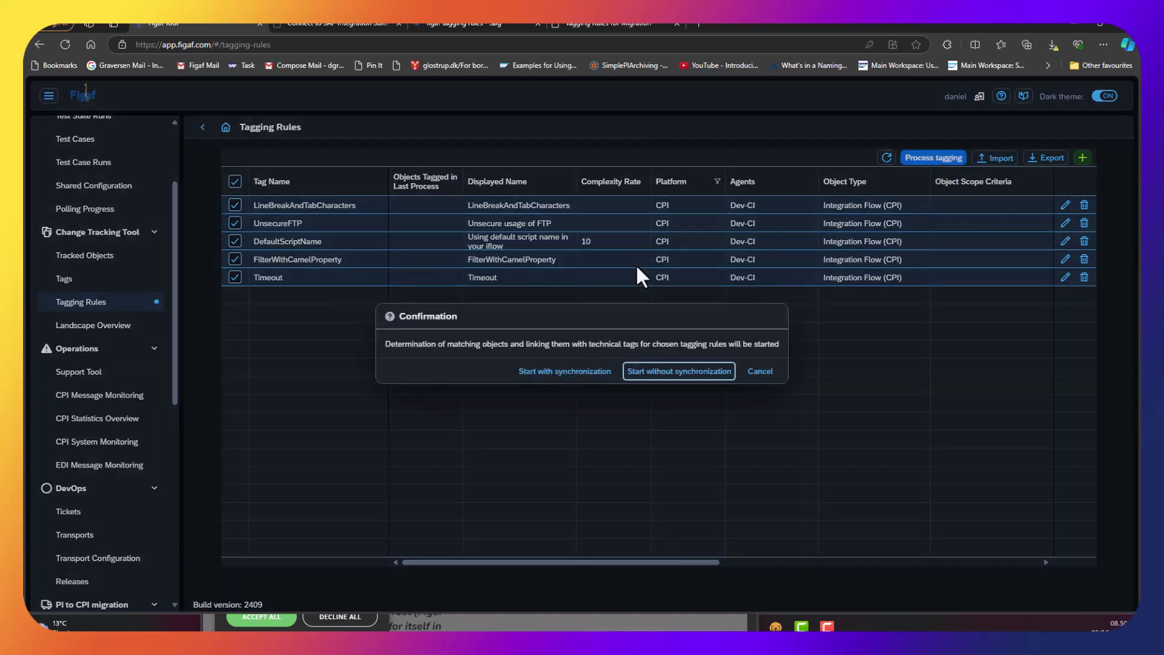
{"action": "left_click", "coordinate": [638, 379]}
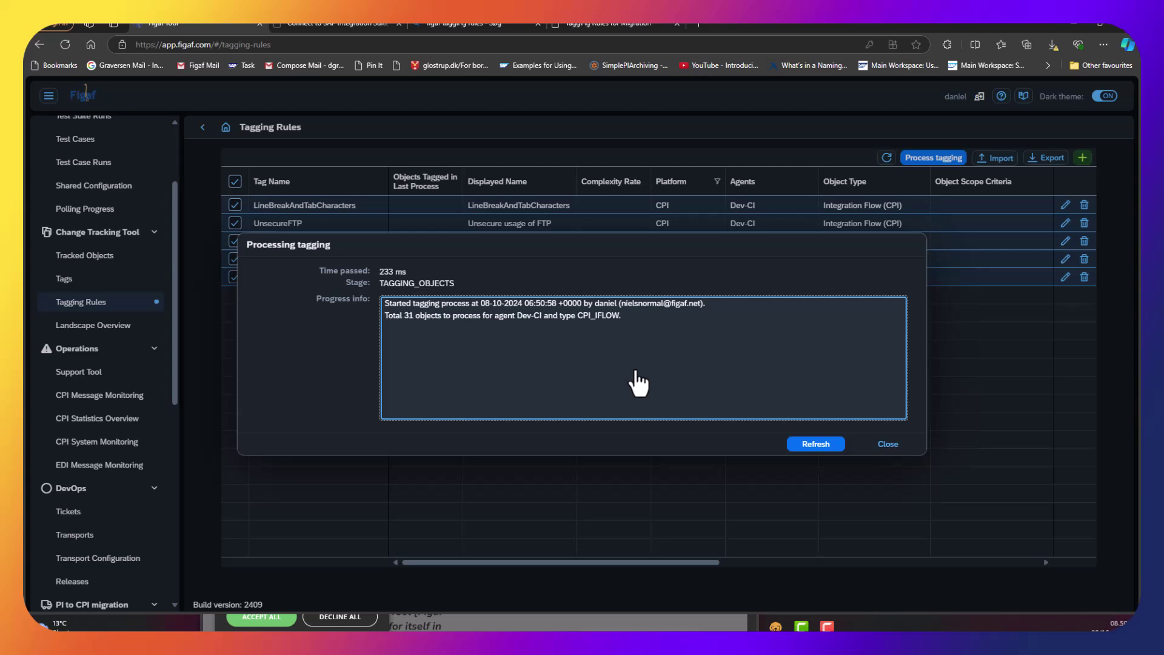
{"action": "left_click", "coordinate": [817, 445]}
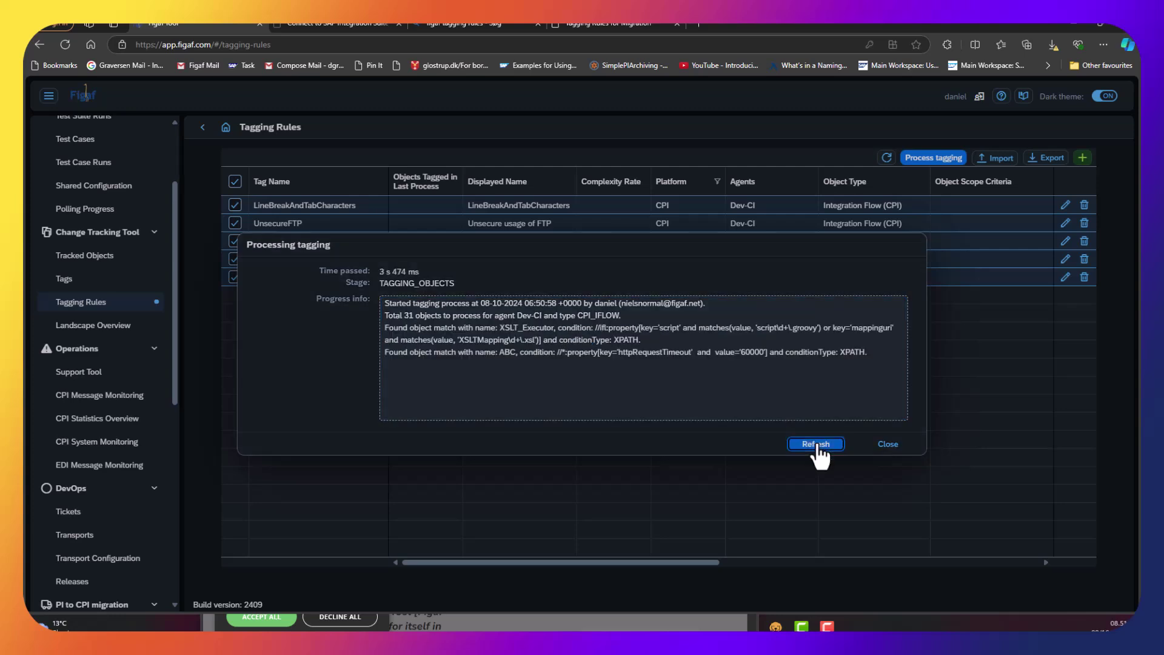
{"action": "left_click", "coordinate": [817, 446]}
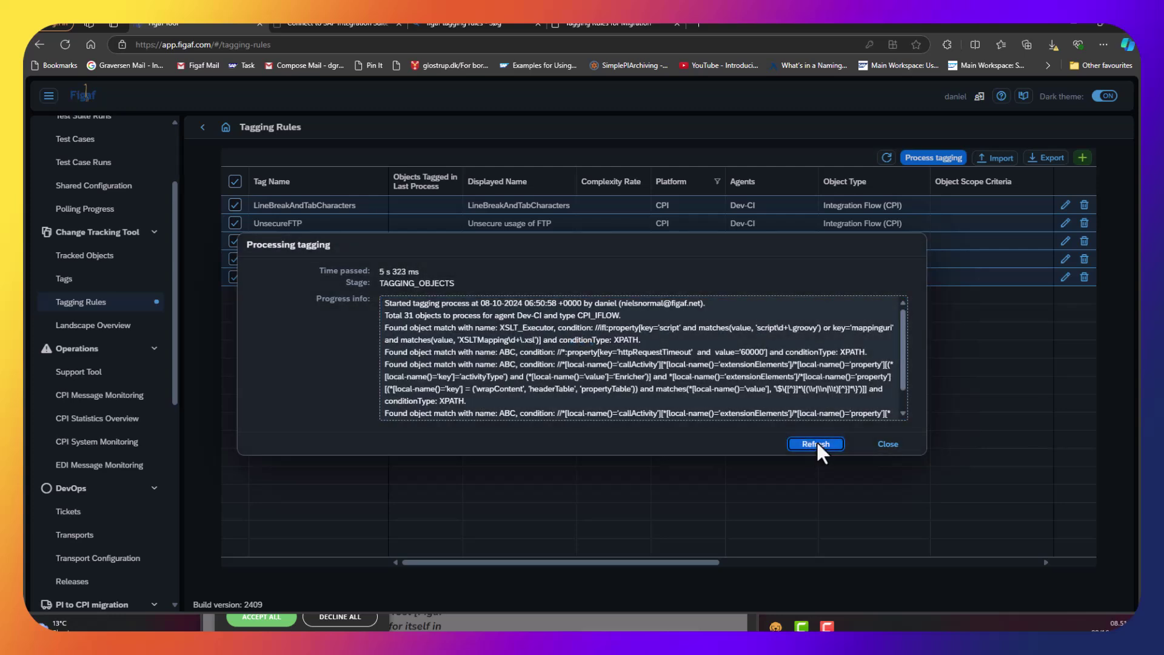
{"action": "left_click", "coordinate": [816, 445]}
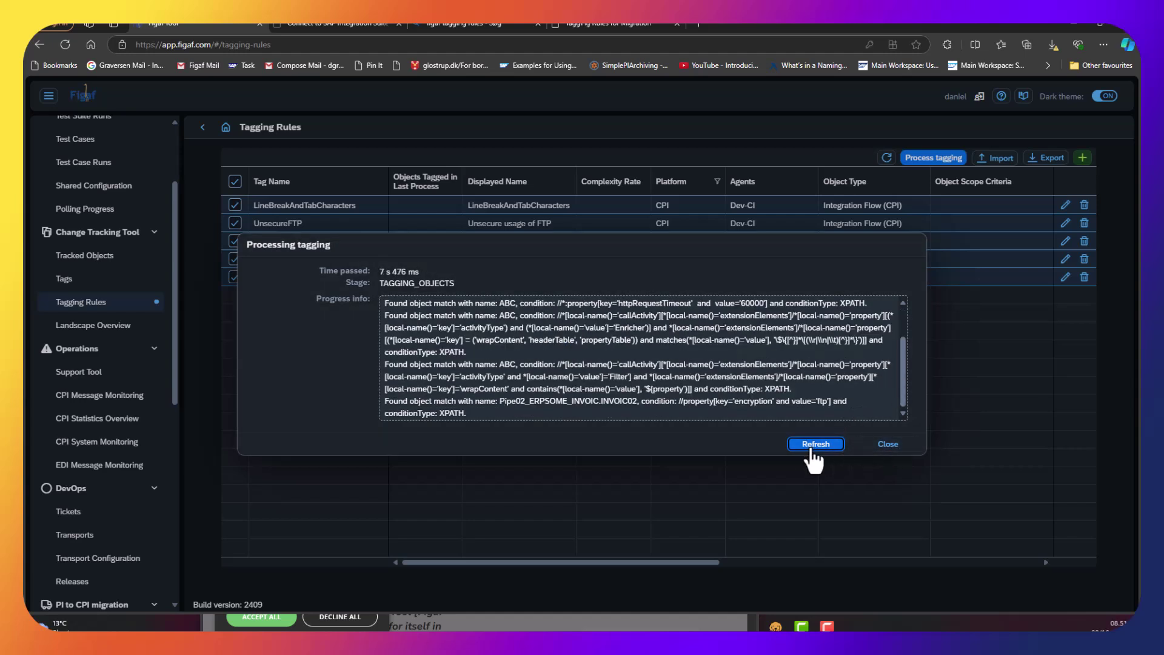
{"action": "left_click", "coordinate": [817, 444]}
{"action": "left_click", "coordinate": [880, 445]}
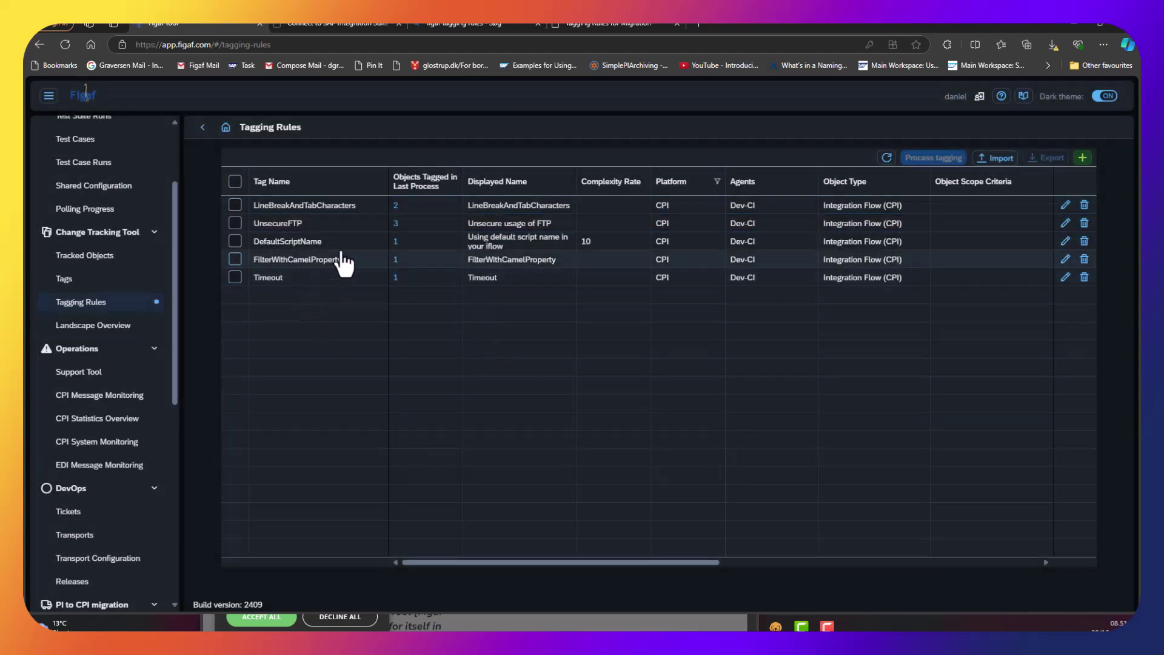
Open the ABC iFlow, one of LineBreakAndTabCharacters' two tagged objects, in SAP Integration Suite.
{"action": "left_click", "coordinate": [395, 206]}
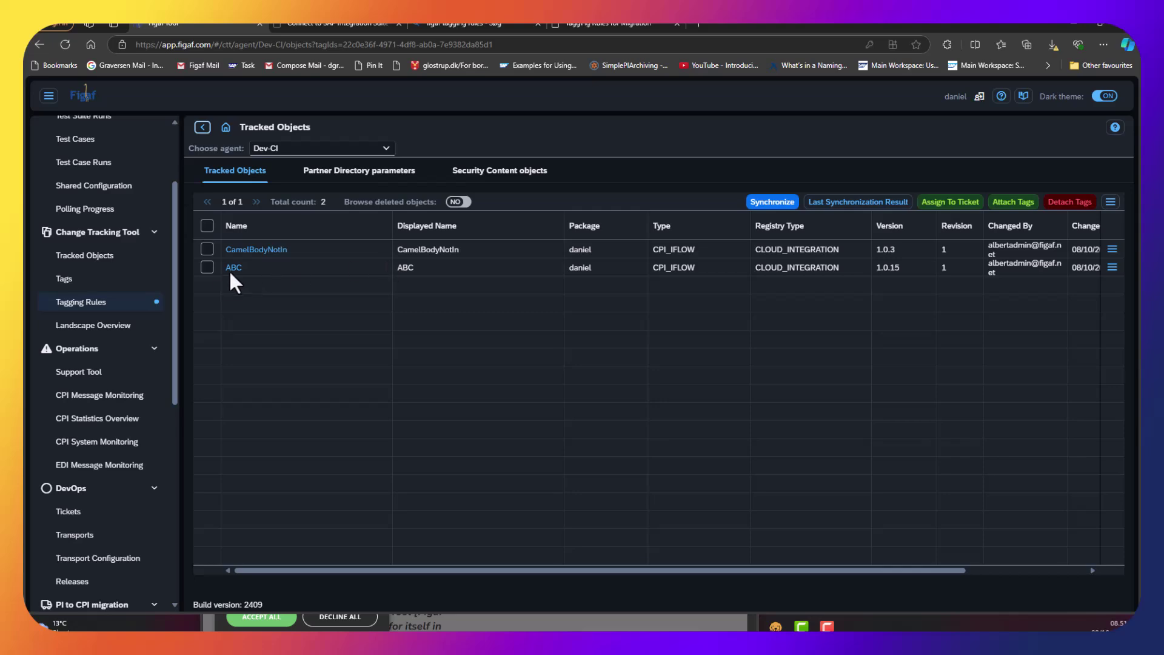
{"action": "left_click", "coordinate": [230, 267]}
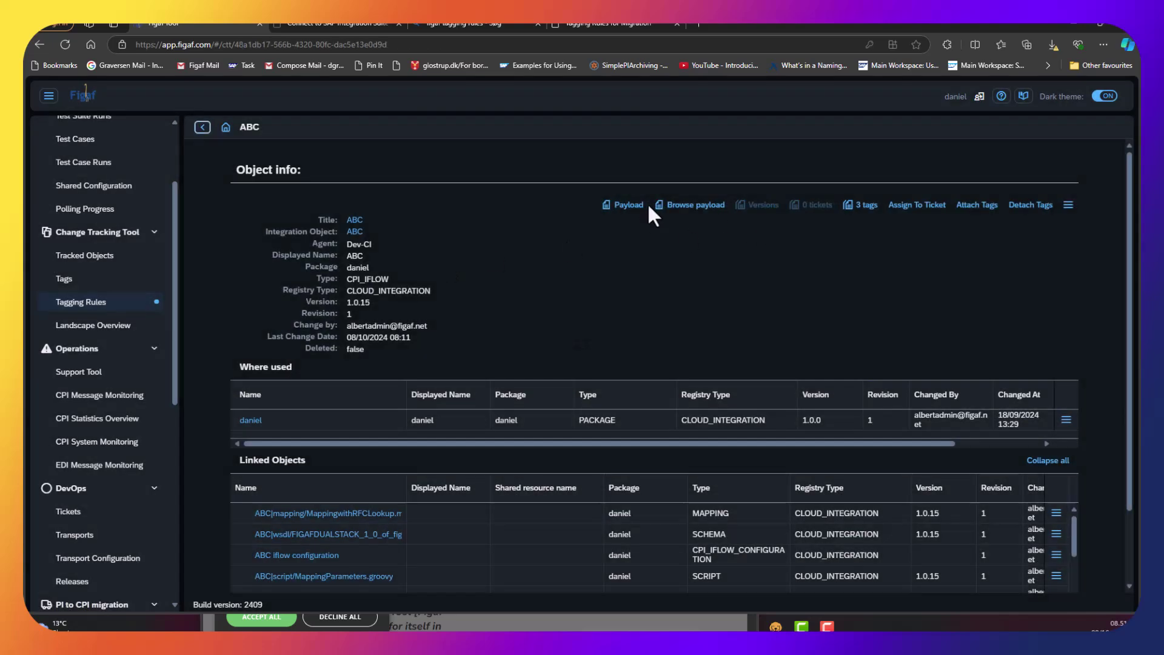
{"action": "left_click", "coordinate": [353, 219]}
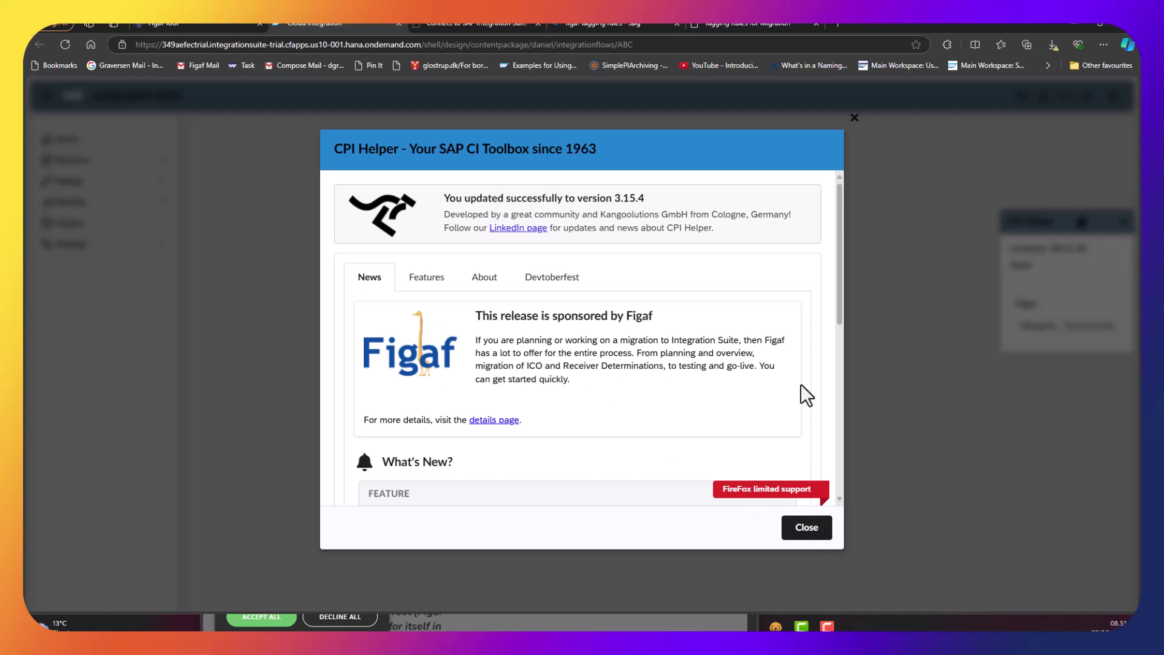
Close the CPI Helper update and Devtoberfest popups, then go back to Figaf's ABC object page.
{"action": "left_click", "coordinate": [813, 530]}
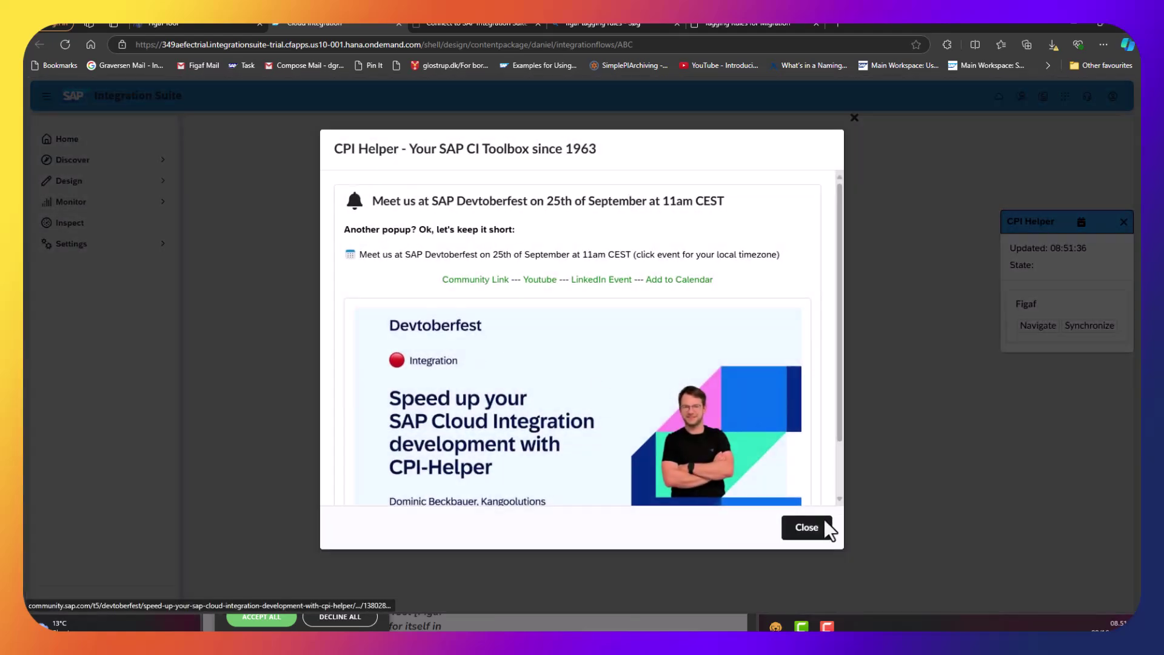
{"action": "left_click", "coordinate": [820, 520]}
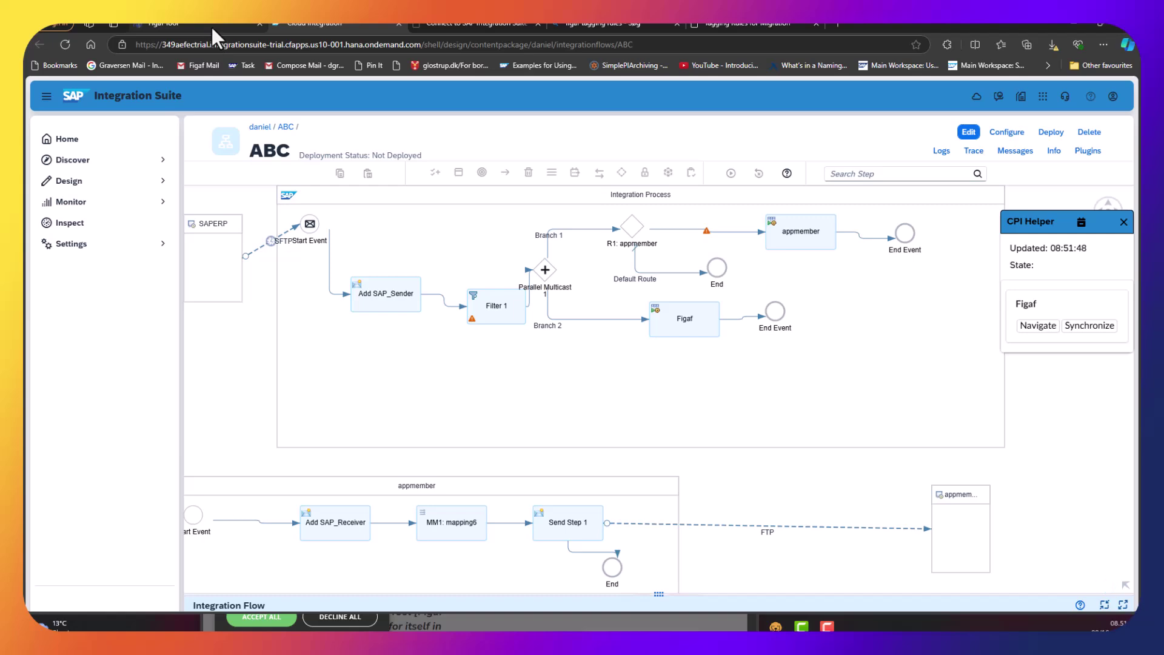
{"action": "left_click", "coordinate": [211, 24]}
Open the ABC flow's payload as a BPMN model in Figaf's viewer.
{"action": "left_click", "coordinate": [722, 209]}
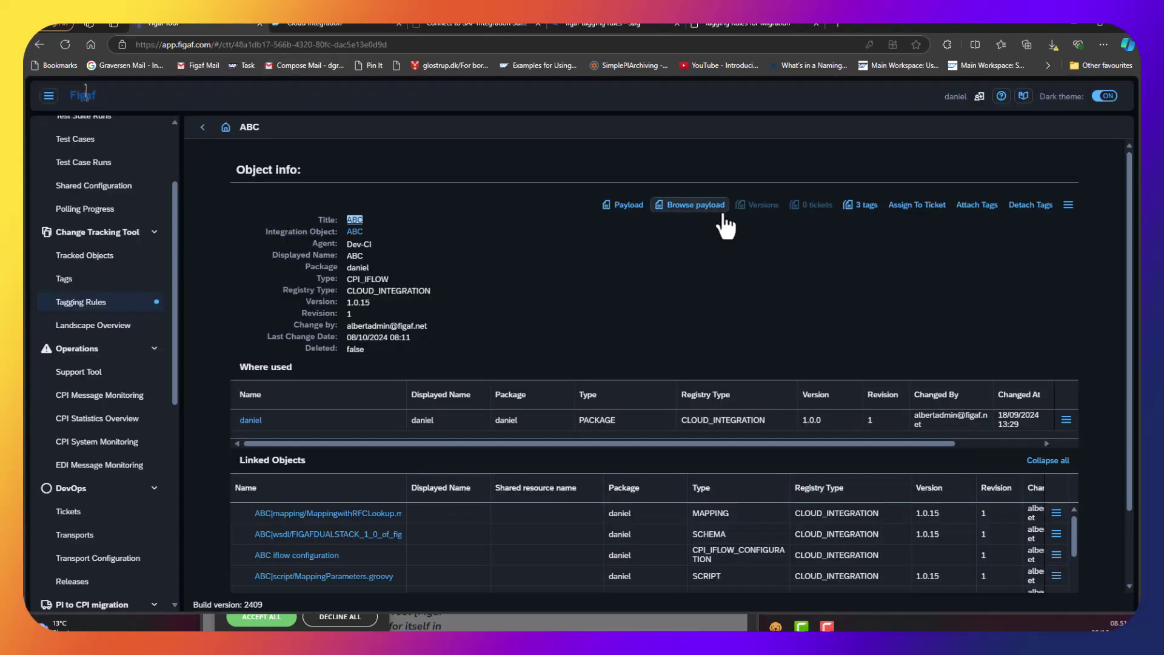
{"action": "left_click", "coordinate": [564, 354]}
{"action": "left_click", "coordinate": [571, 384]}
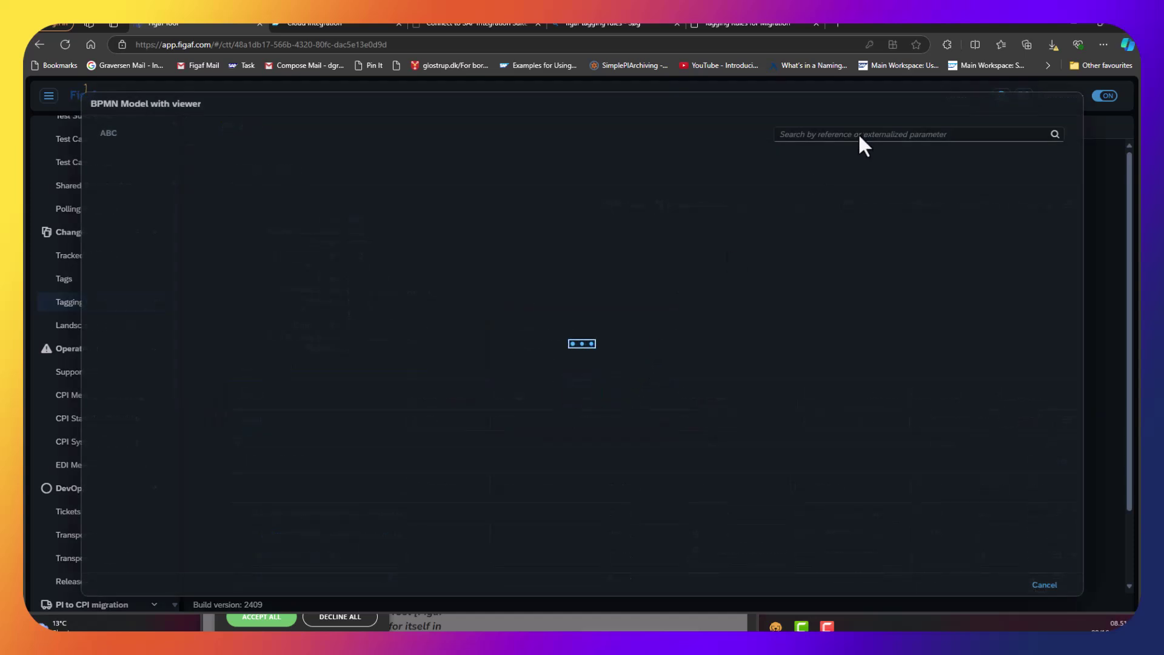
Search the diagram for Add SAP_Receiver and select that task in the appmember pool.
{"action": "left_click", "coordinate": [858, 134]}
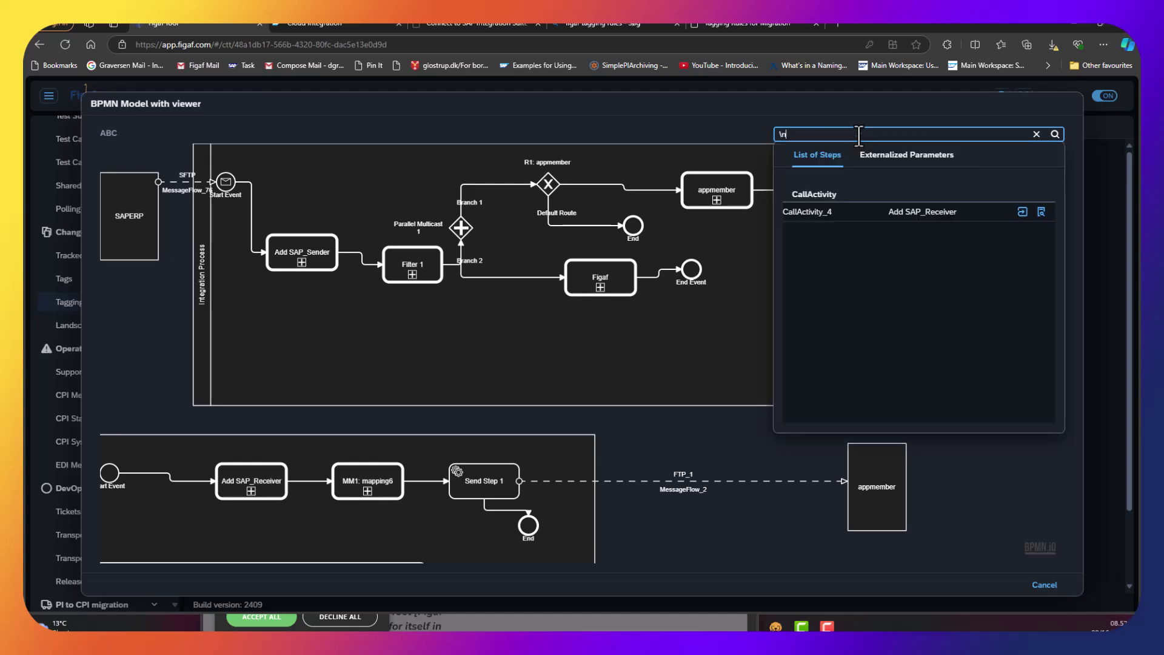
{"action": "left_click", "coordinate": [955, 210]}
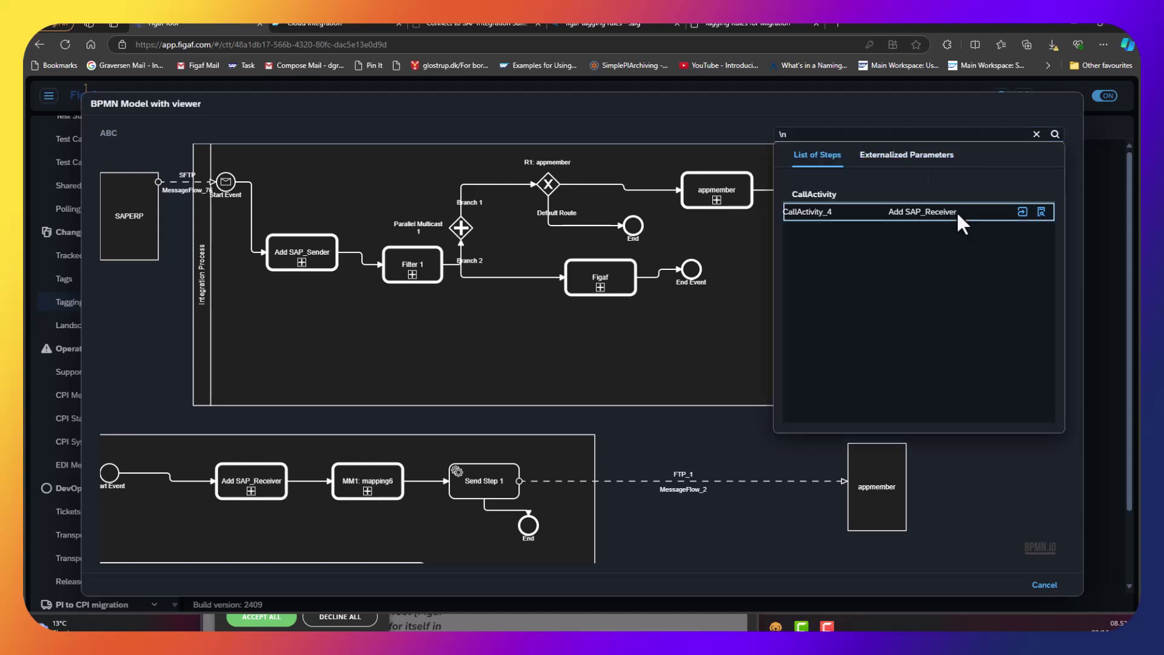
{"action": "left_click", "coordinate": [1040, 213]}
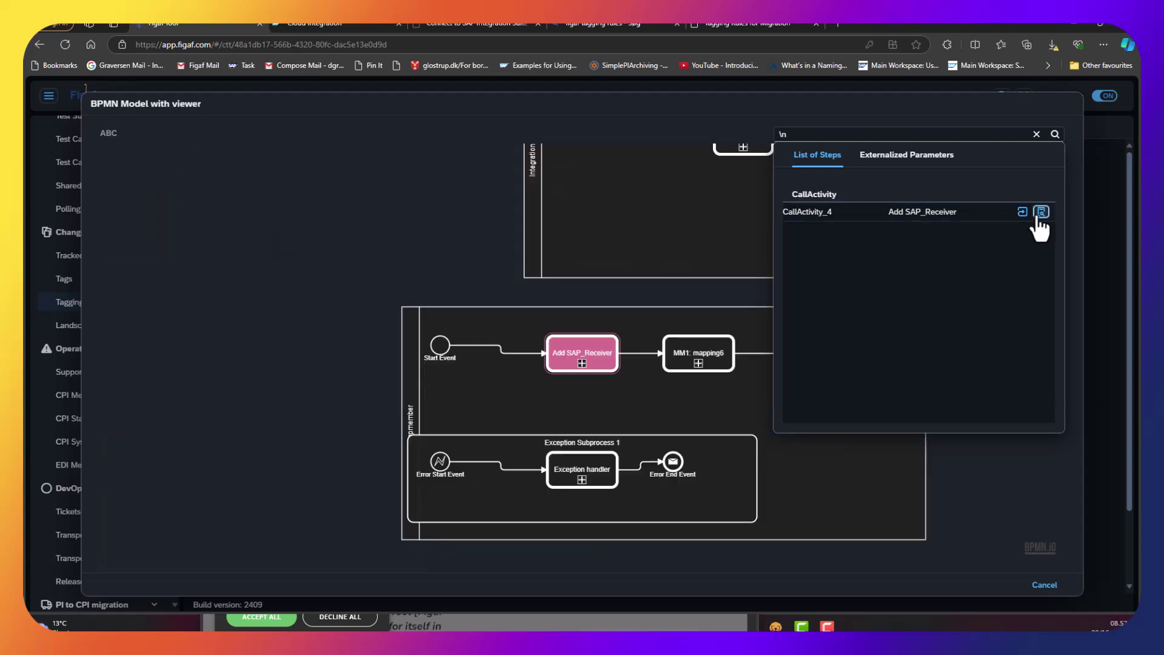
{"action": "left_click", "coordinate": [567, 353]}
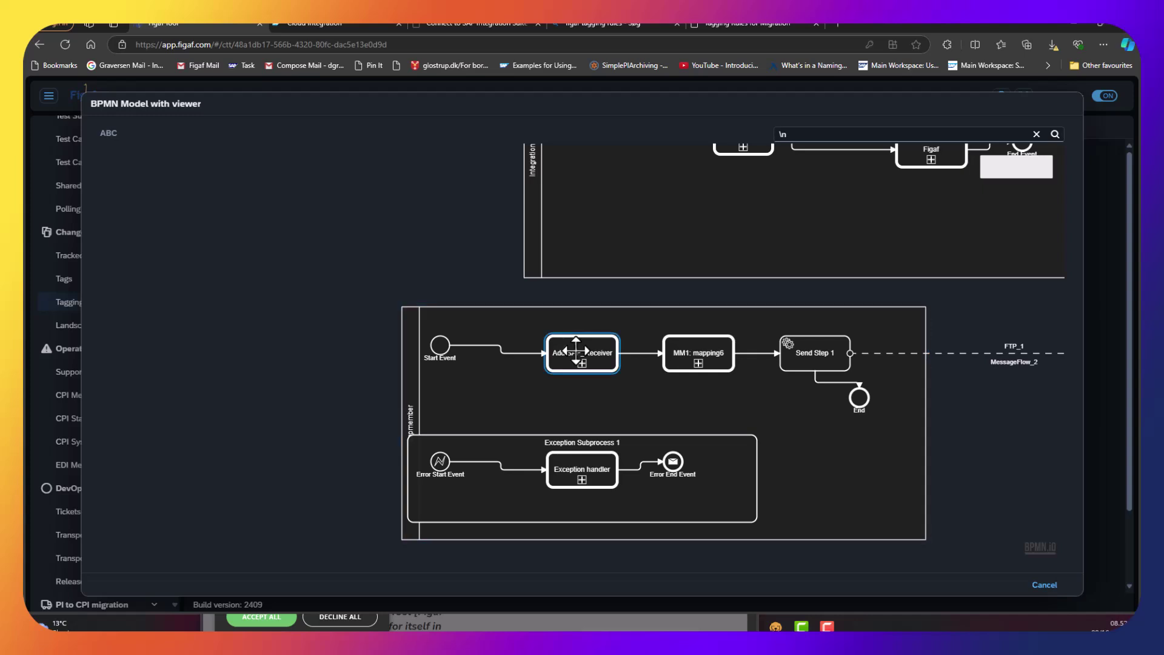
{"action": "left_click_drag", "start_coordinate": [622, 373], "coordinate": [446, 337]}
{"action": "left_click", "coordinate": [405, 333]}
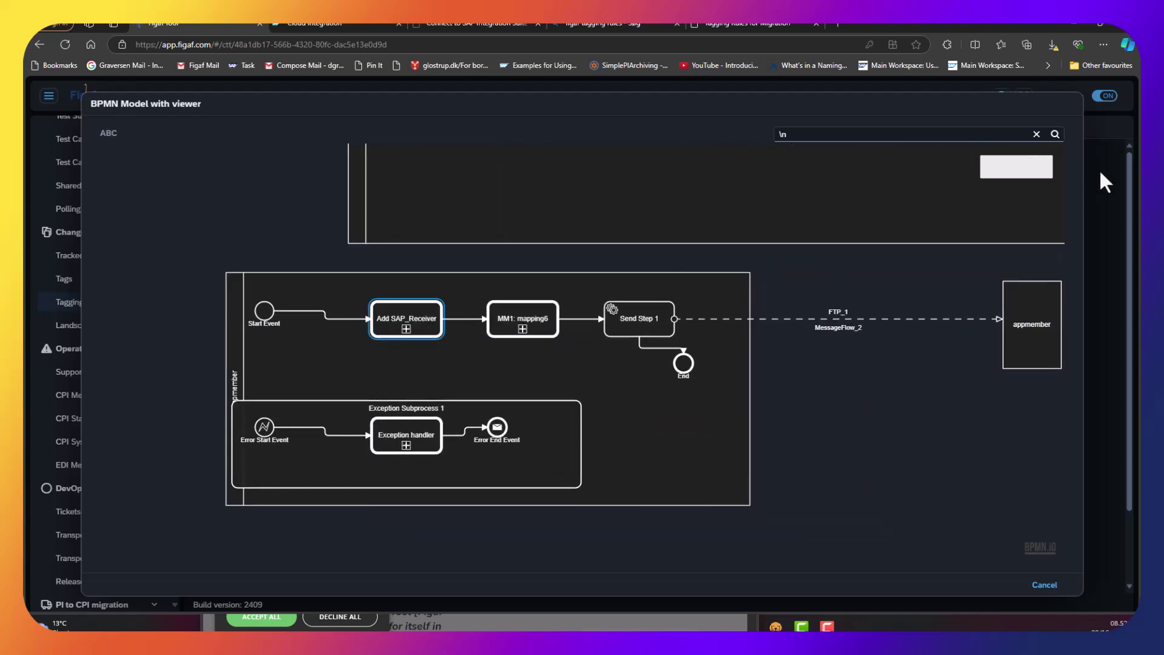
Show the CallActivity_4 (Add SAP_Receiver) step details, then switch to the ABC flow in Integration Suite.
{"action": "left_click", "coordinate": [913, 135]}
{"action": "key", "text": "Return"}
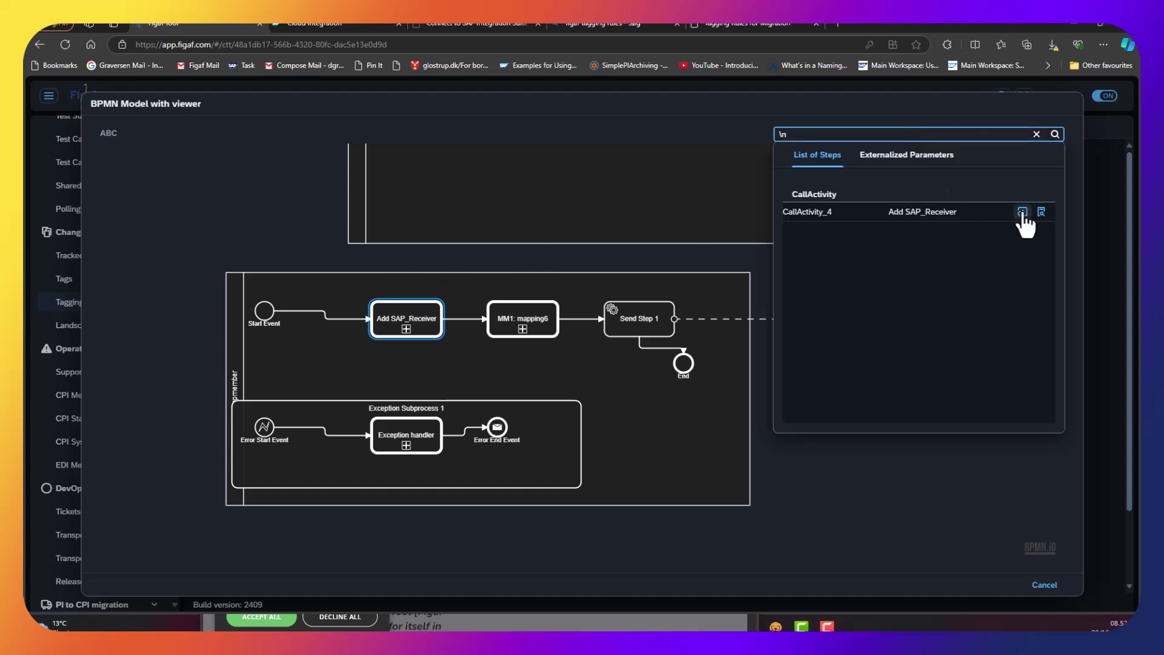
{"action": "left_click", "coordinate": [1042, 211]}
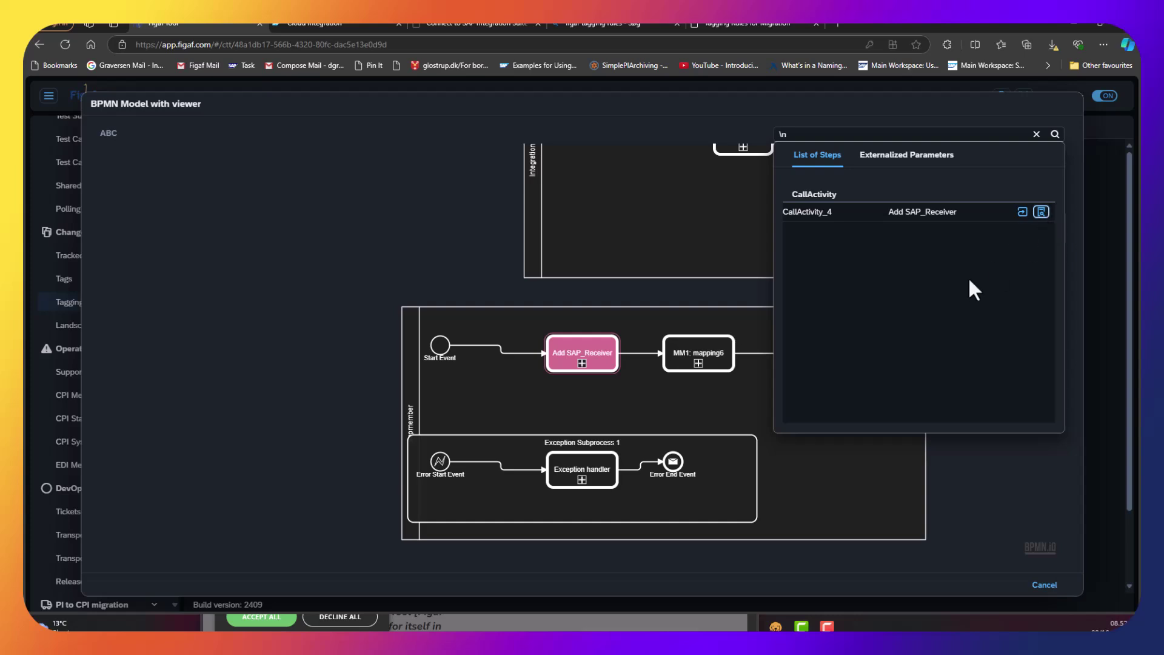
{"action": "left_click", "coordinate": [1022, 212]}
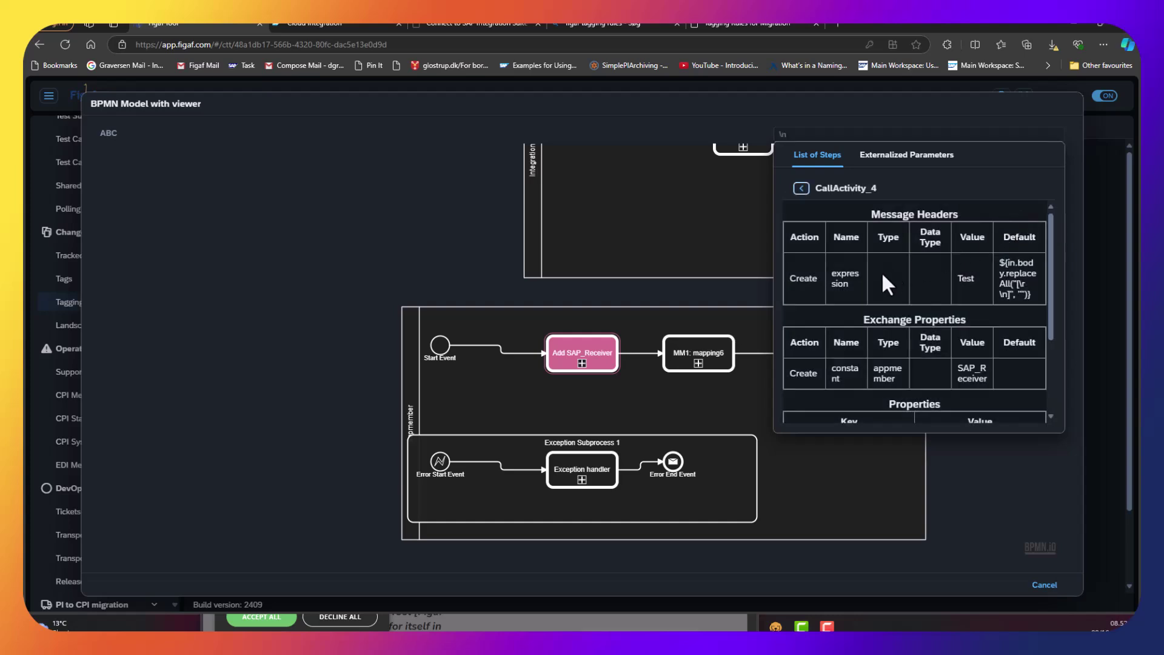
{"action": "left_click", "coordinate": [282, 24]}
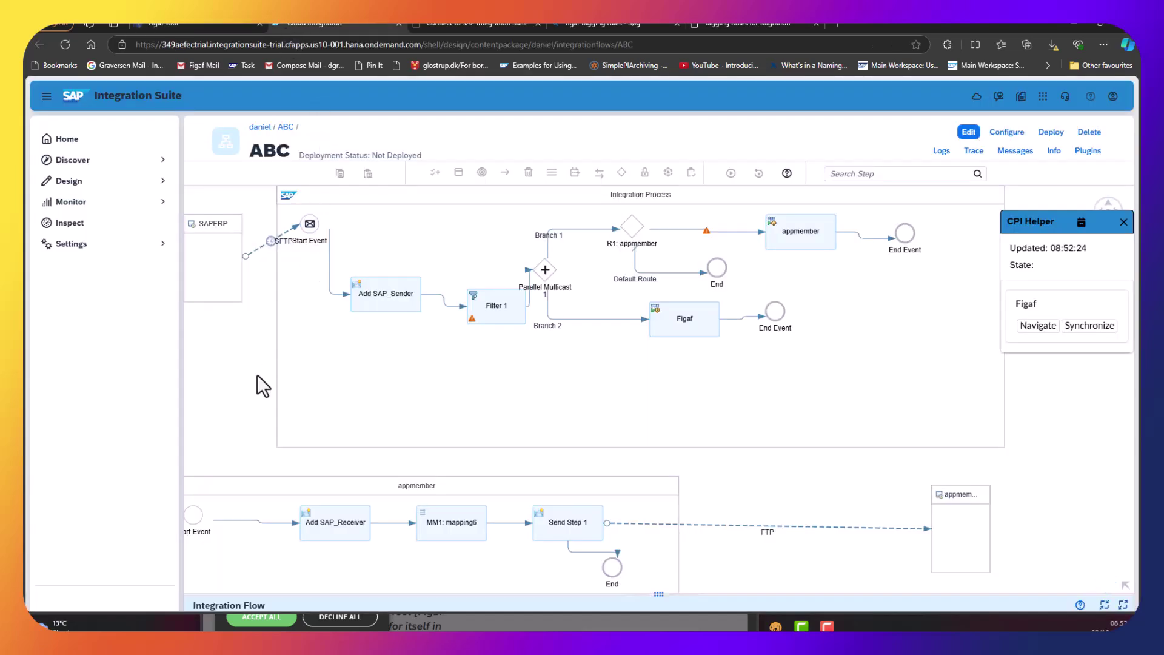
Check the Add SAP_Receiver content modifier's Message Header and Exchange Property tabs, then return to Figaf.
{"action": "left_click", "coordinate": [337, 510]}
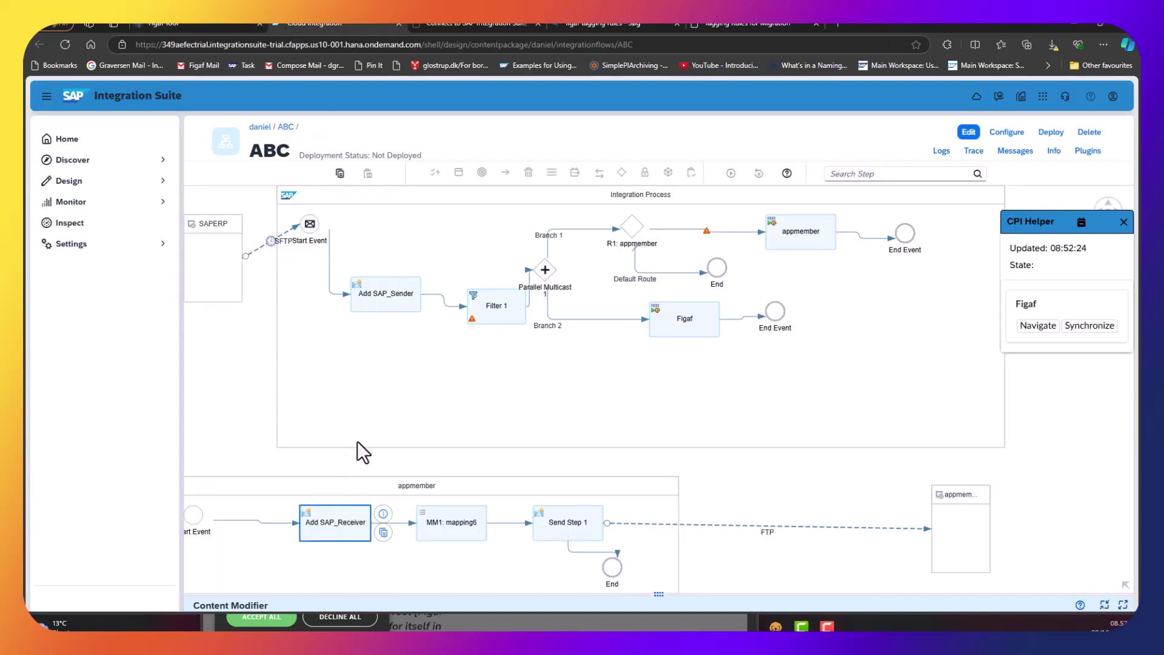
{"action": "left_click_drag", "start_coordinate": [381, 551], "coordinate": [421, 479]}
{"action": "left_click", "coordinate": [394, 466]}
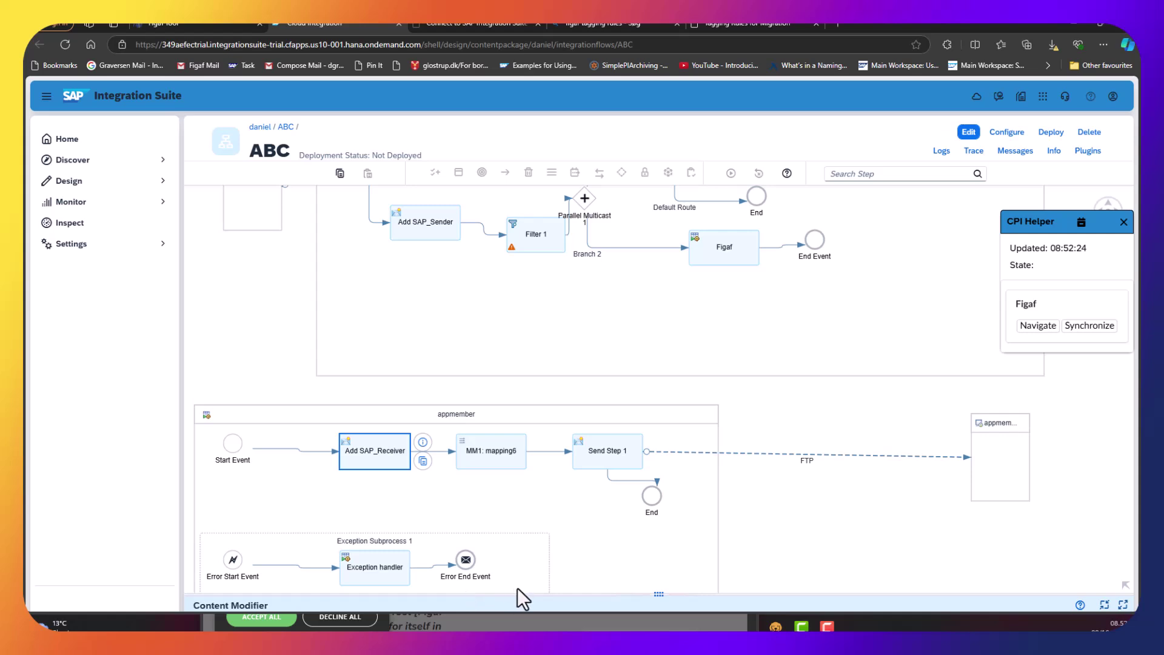
{"action": "left_click_drag", "start_coordinate": [520, 594], "coordinate": [513, 373]}
{"action": "left_click", "coordinate": [321, 409]}
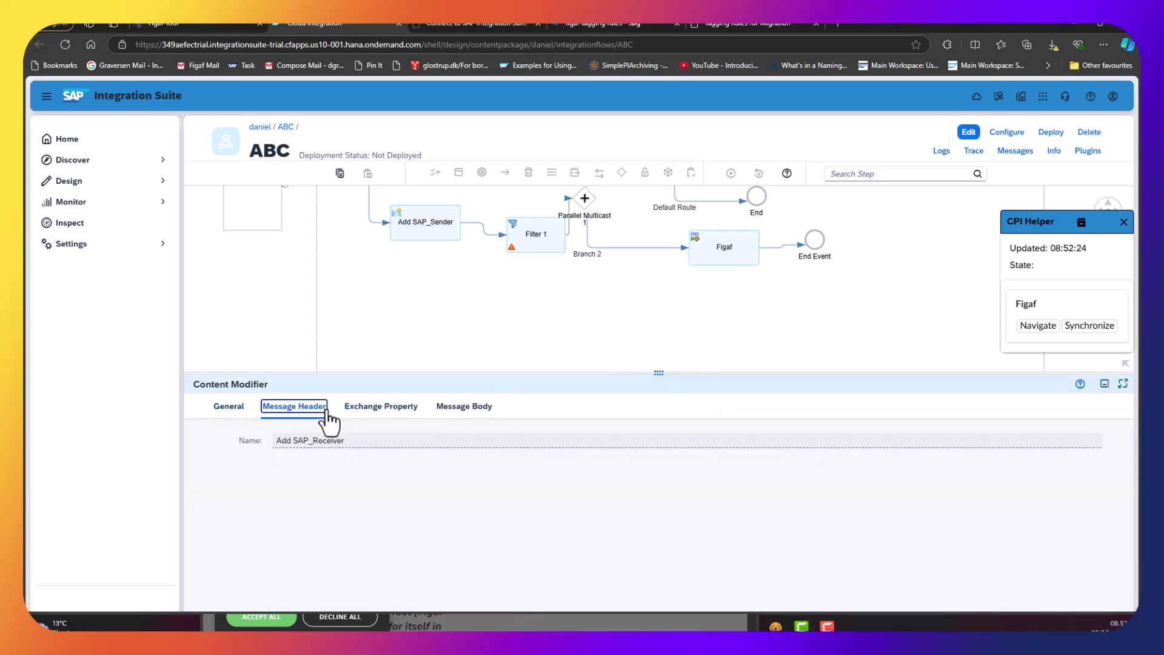
{"action": "left_click", "coordinate": [376, 412]}
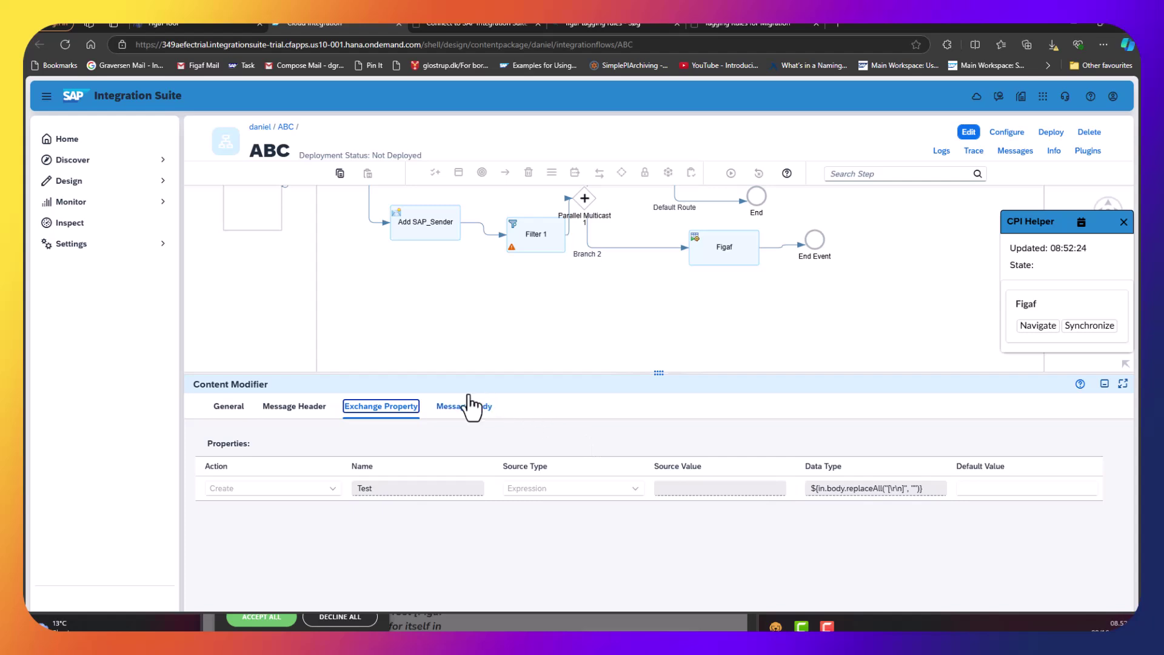
{"action": "left_click", "coordinate": [162, 28]}
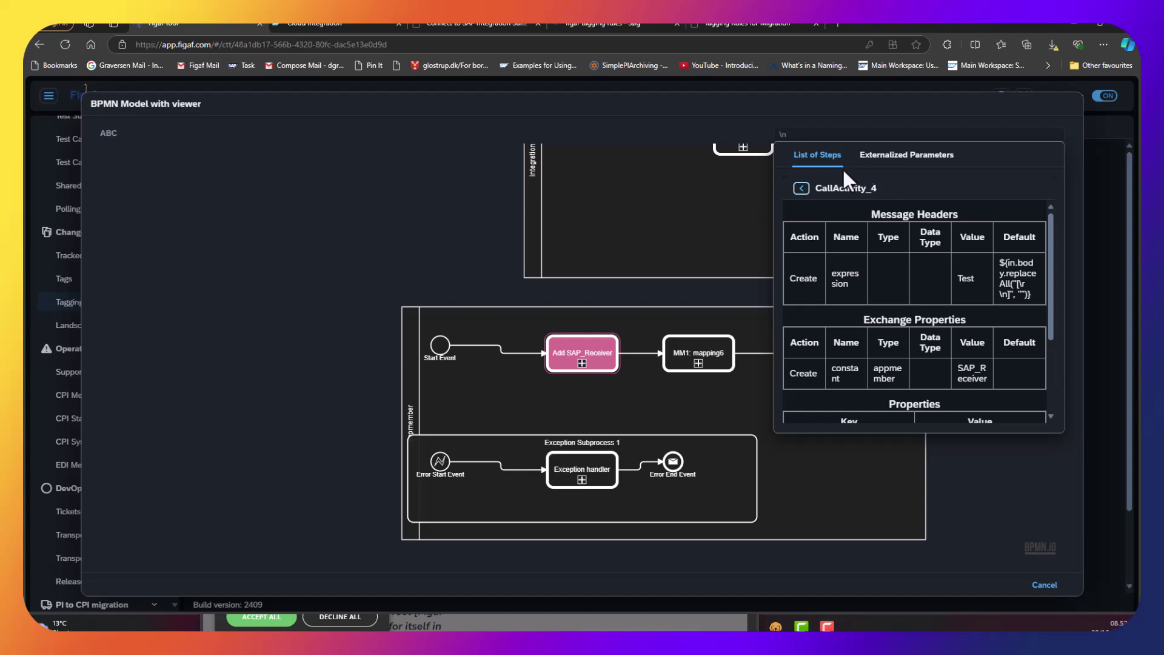
Search steps for 'filter', review Filter 1 (CallActivity_78) and its wrapContent expression, then close the viewer.
{"action": "left_click", "coordinate": [799, 188]}
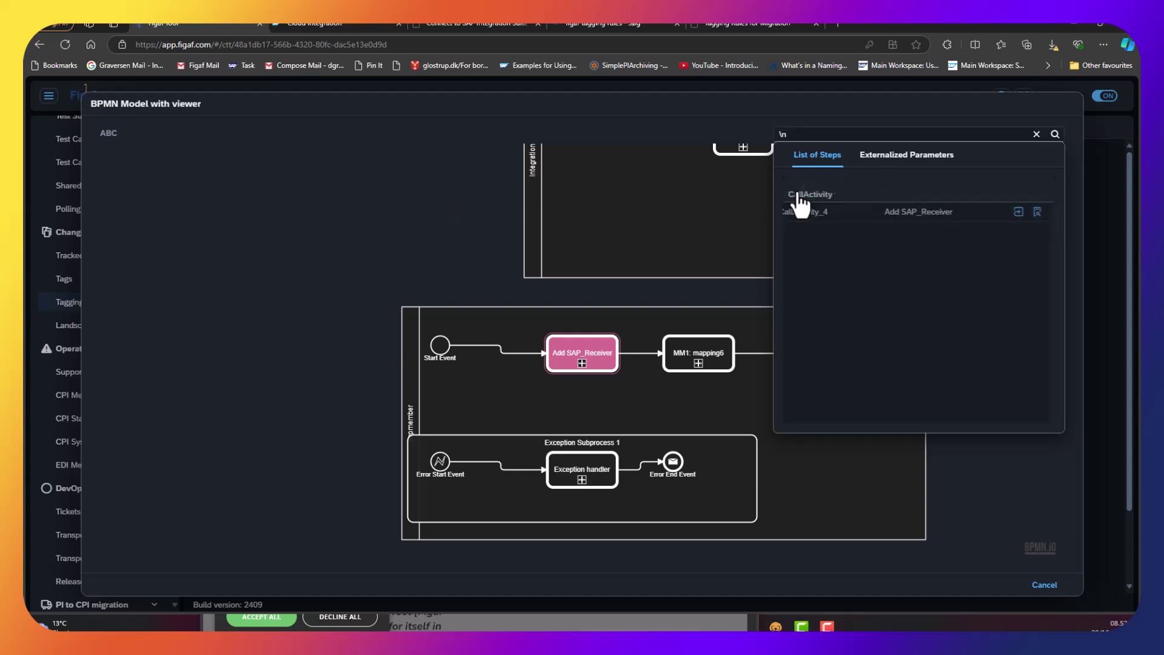
{"action": "left_click", "coordinate": [840, 137]}
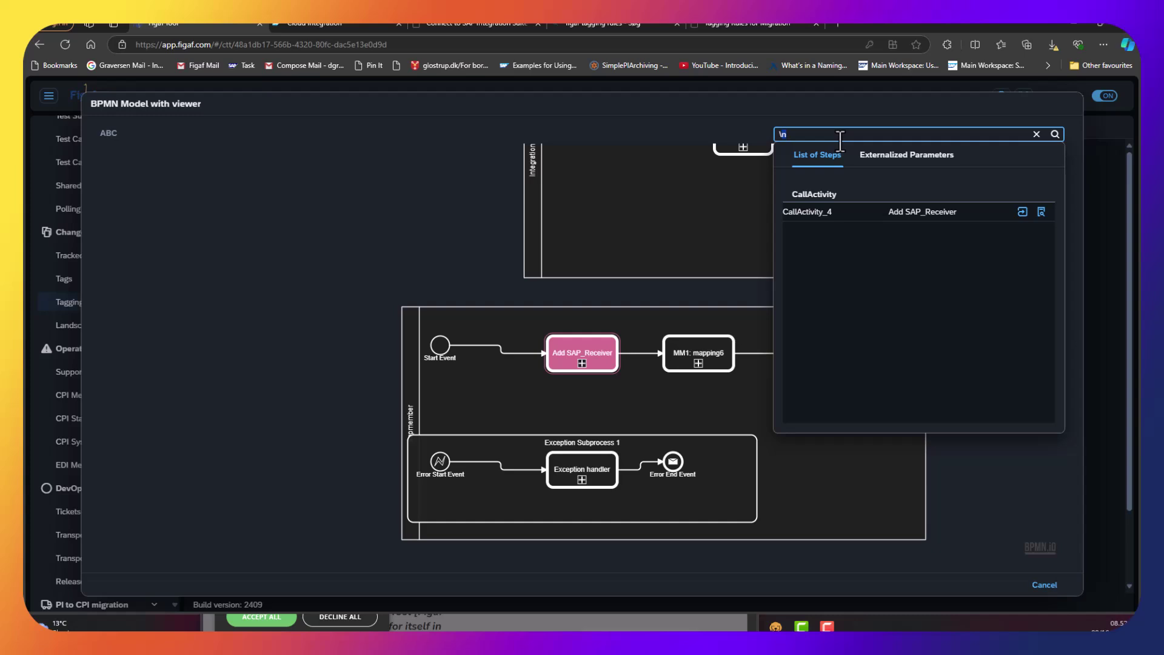
{"action": "key", "text": "BackSpace"}
{"action": "key", "text": "BackSpace"}
{"action": "type", "text": "filter"}
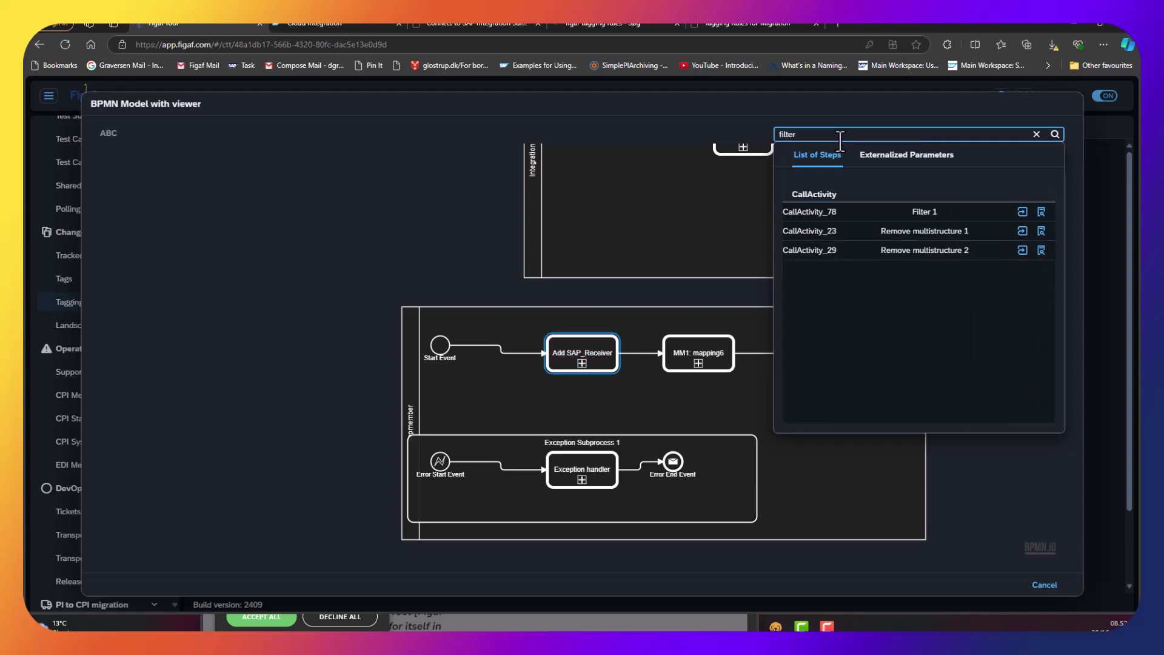
{"action": "left_click", "coordinate": [938, 211]}
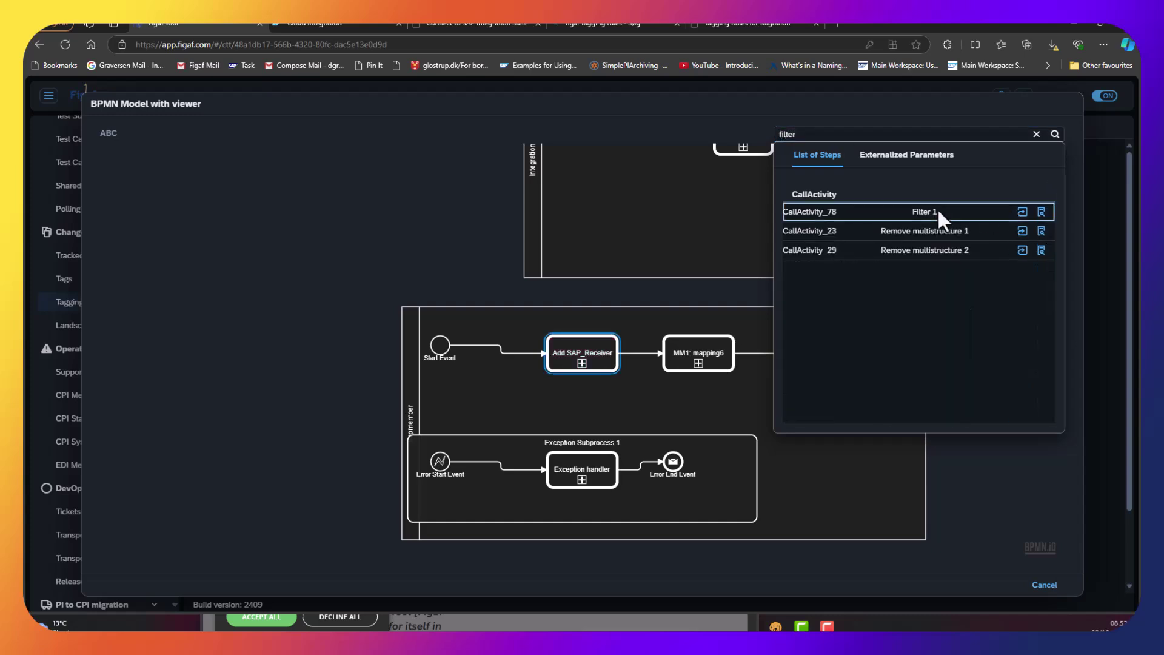
{"action": "left_click", "coordinate": [1023, 213]}
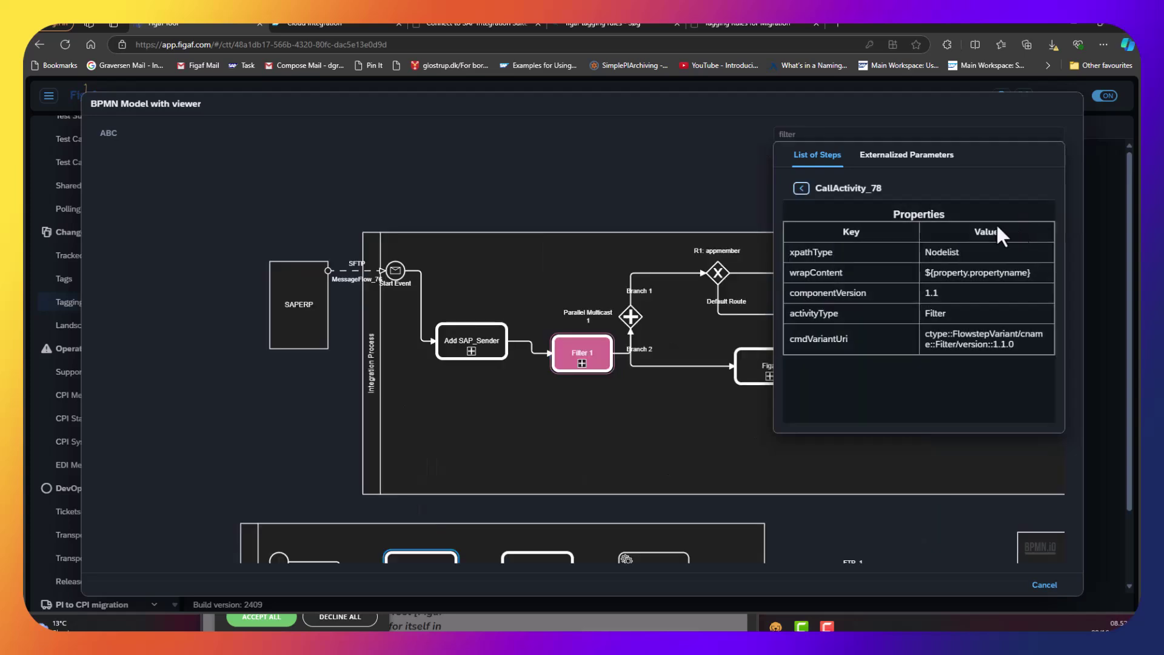
{"action": "left_click_drag", "start_coordinate": [942, 274], "coordinate": [1051, 278]}
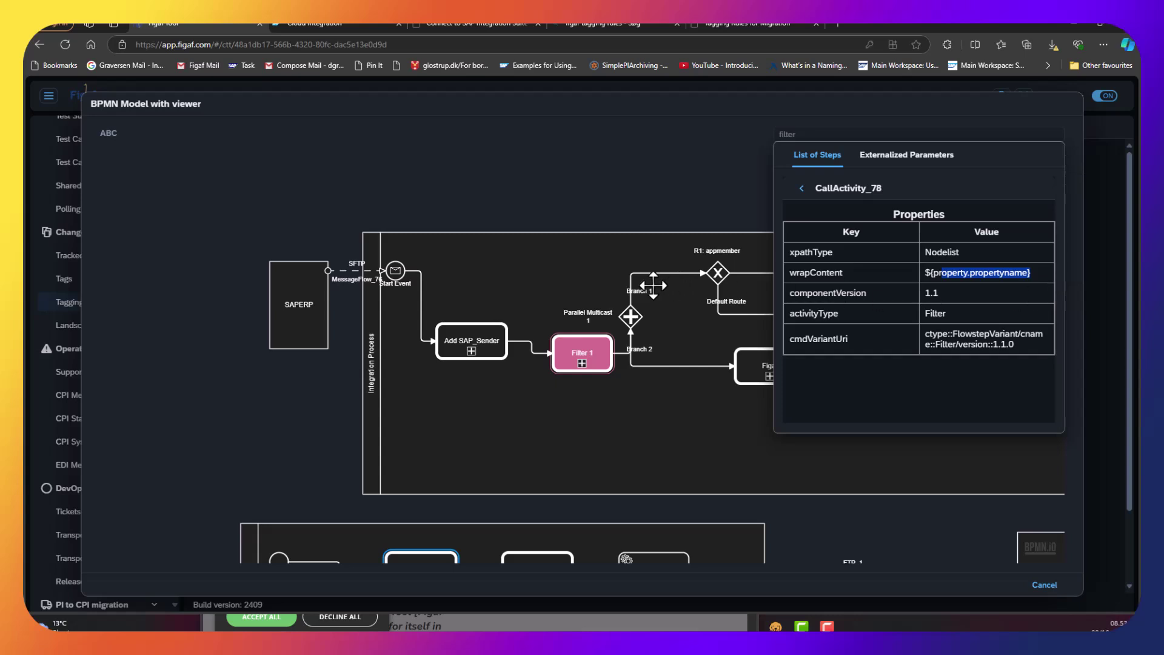
{"action": "left_click", "coordinate": [1049, 590]}
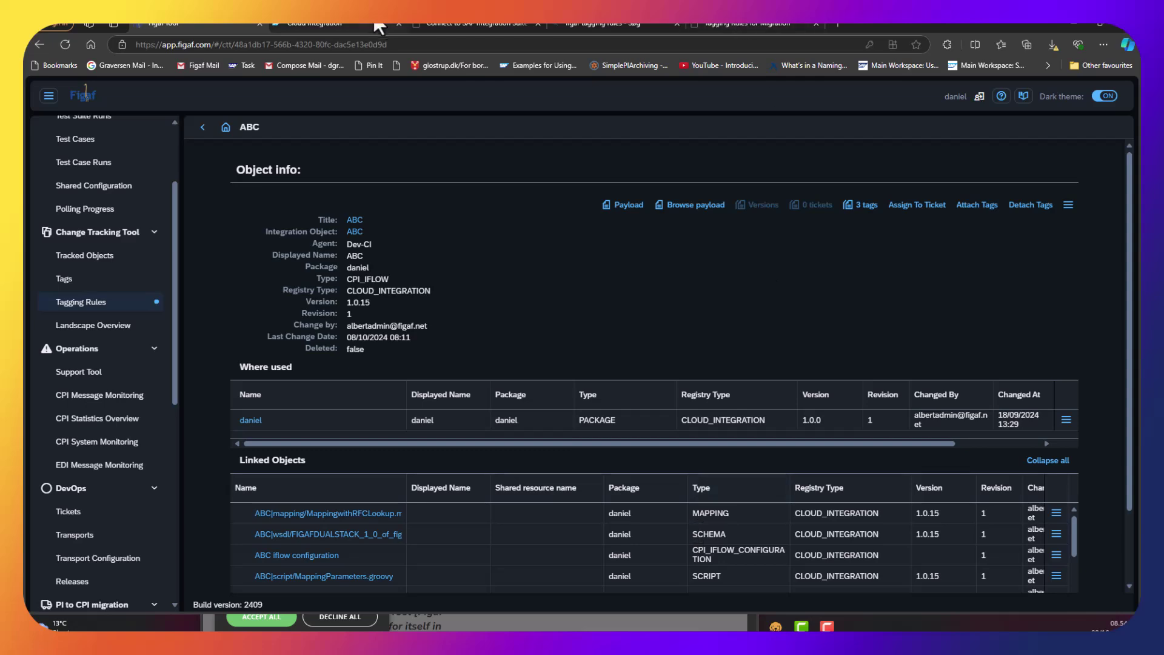
Switch to the 'Connect to SAP Integration Suite /Cloud Foundry' Help Center article.
{"action": "left_click", "coordinate": [439, 24]}
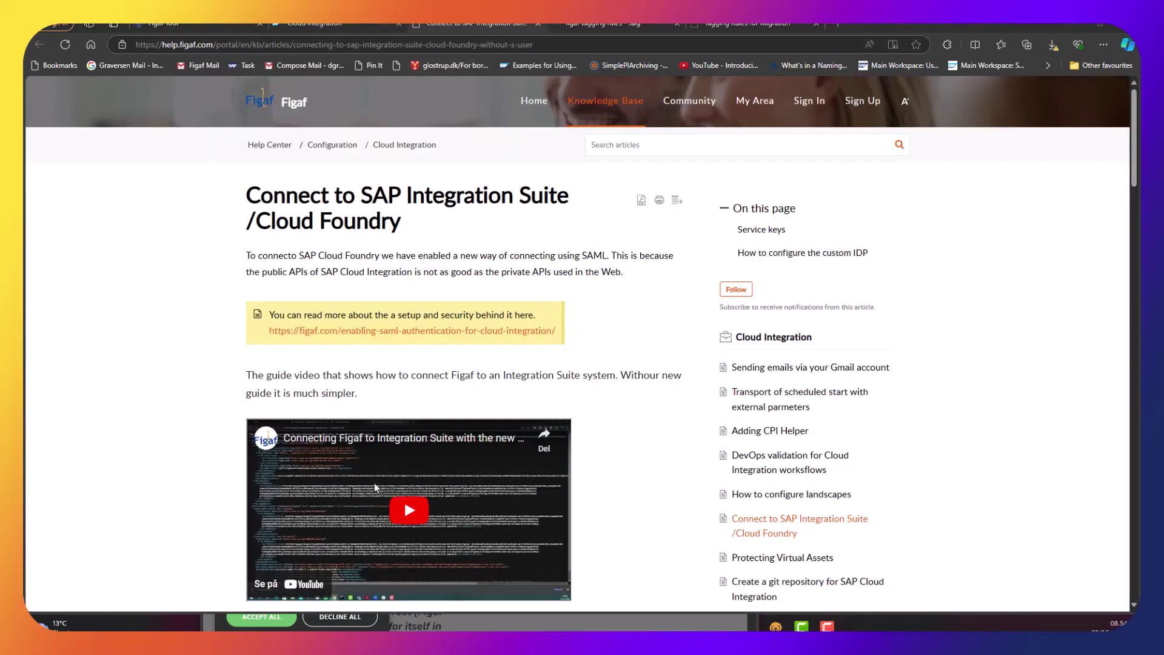
Switch to the 'Tagging Rules for Migration' article listing tagging-rules-export-20241007-203717.json.
{"action": "left_click", "coordinate": [747, 24]}
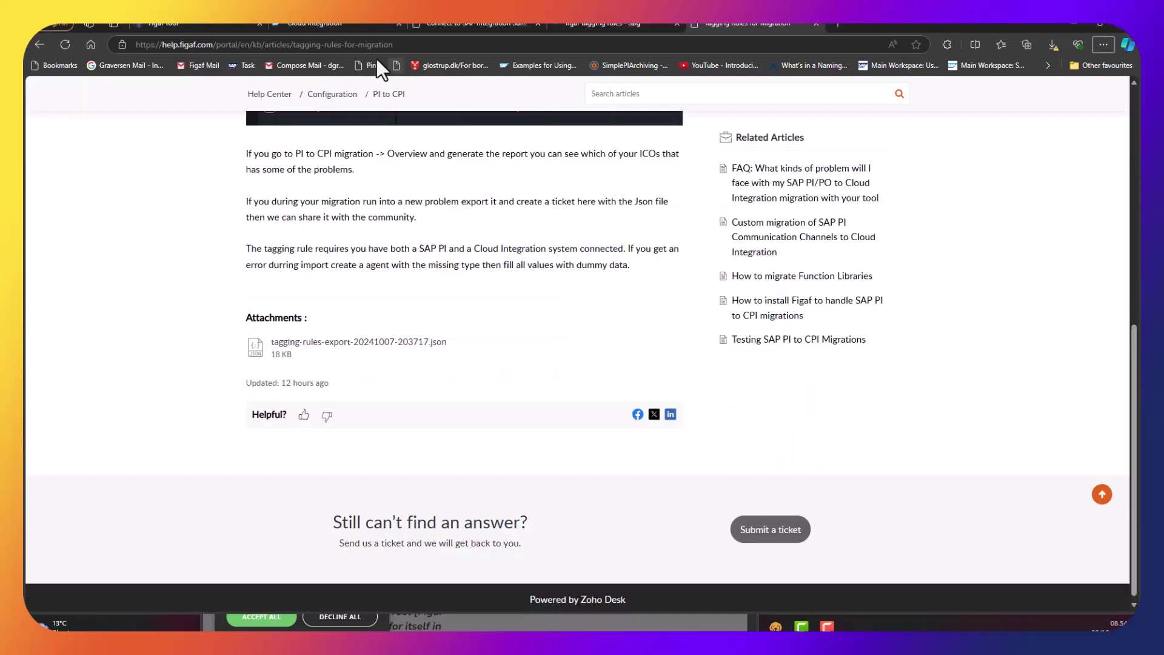